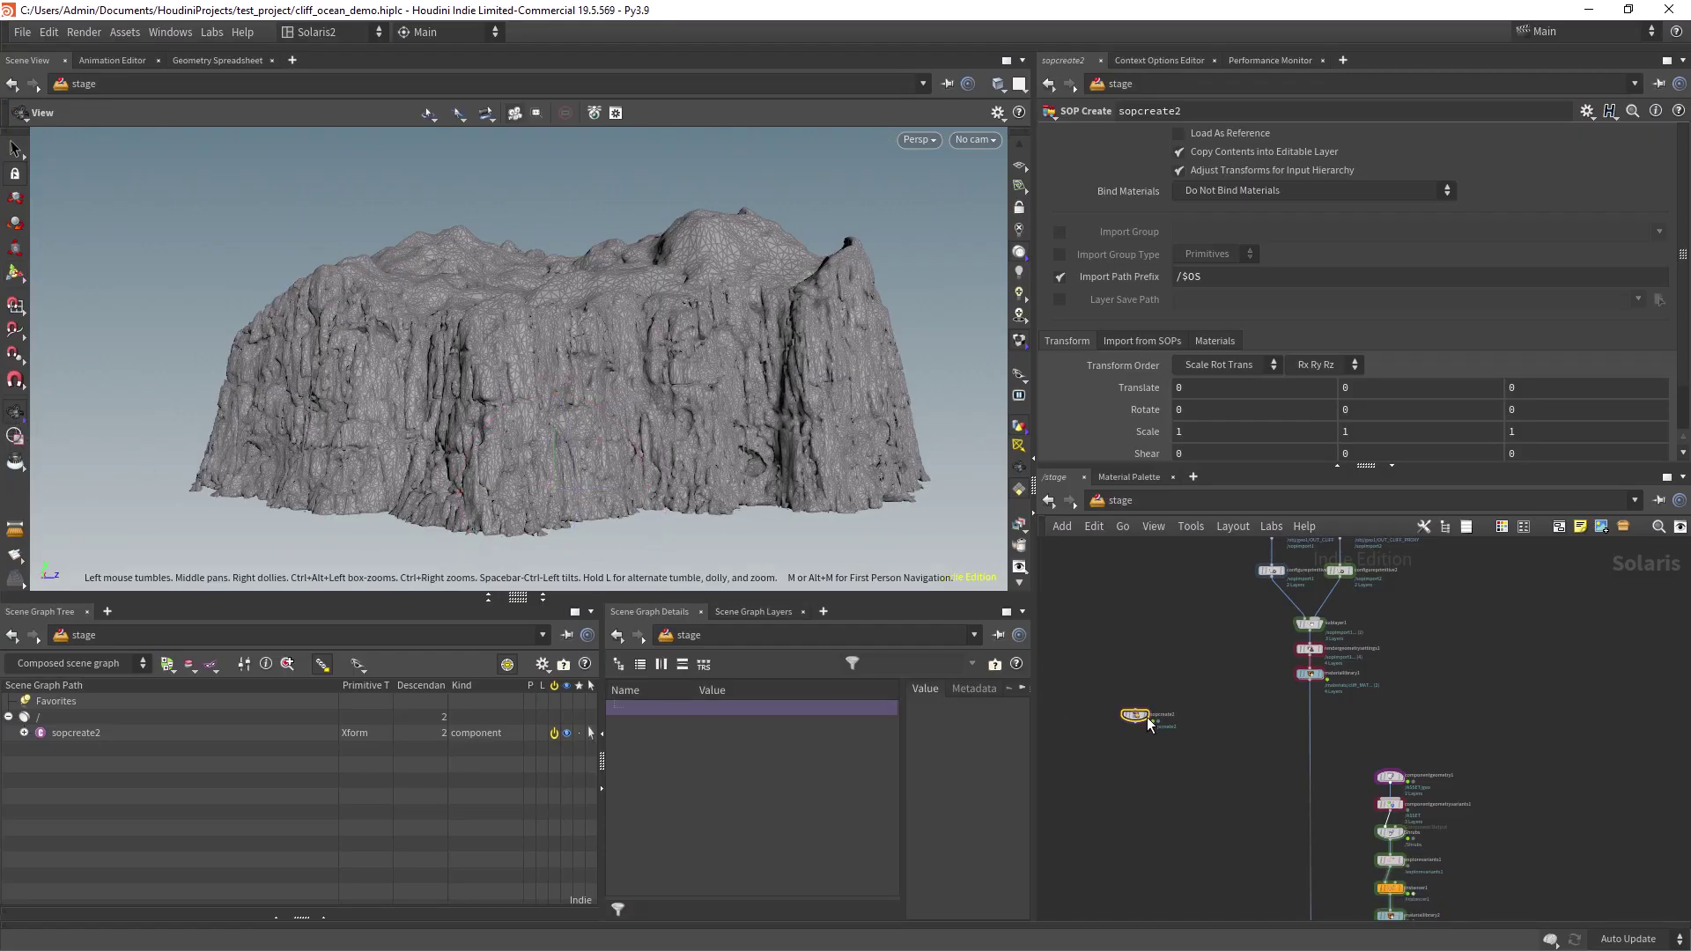
# - Add a Material Library node below sopcreate2 and connect it to that node's output
pyautogui.click(1146, 718)
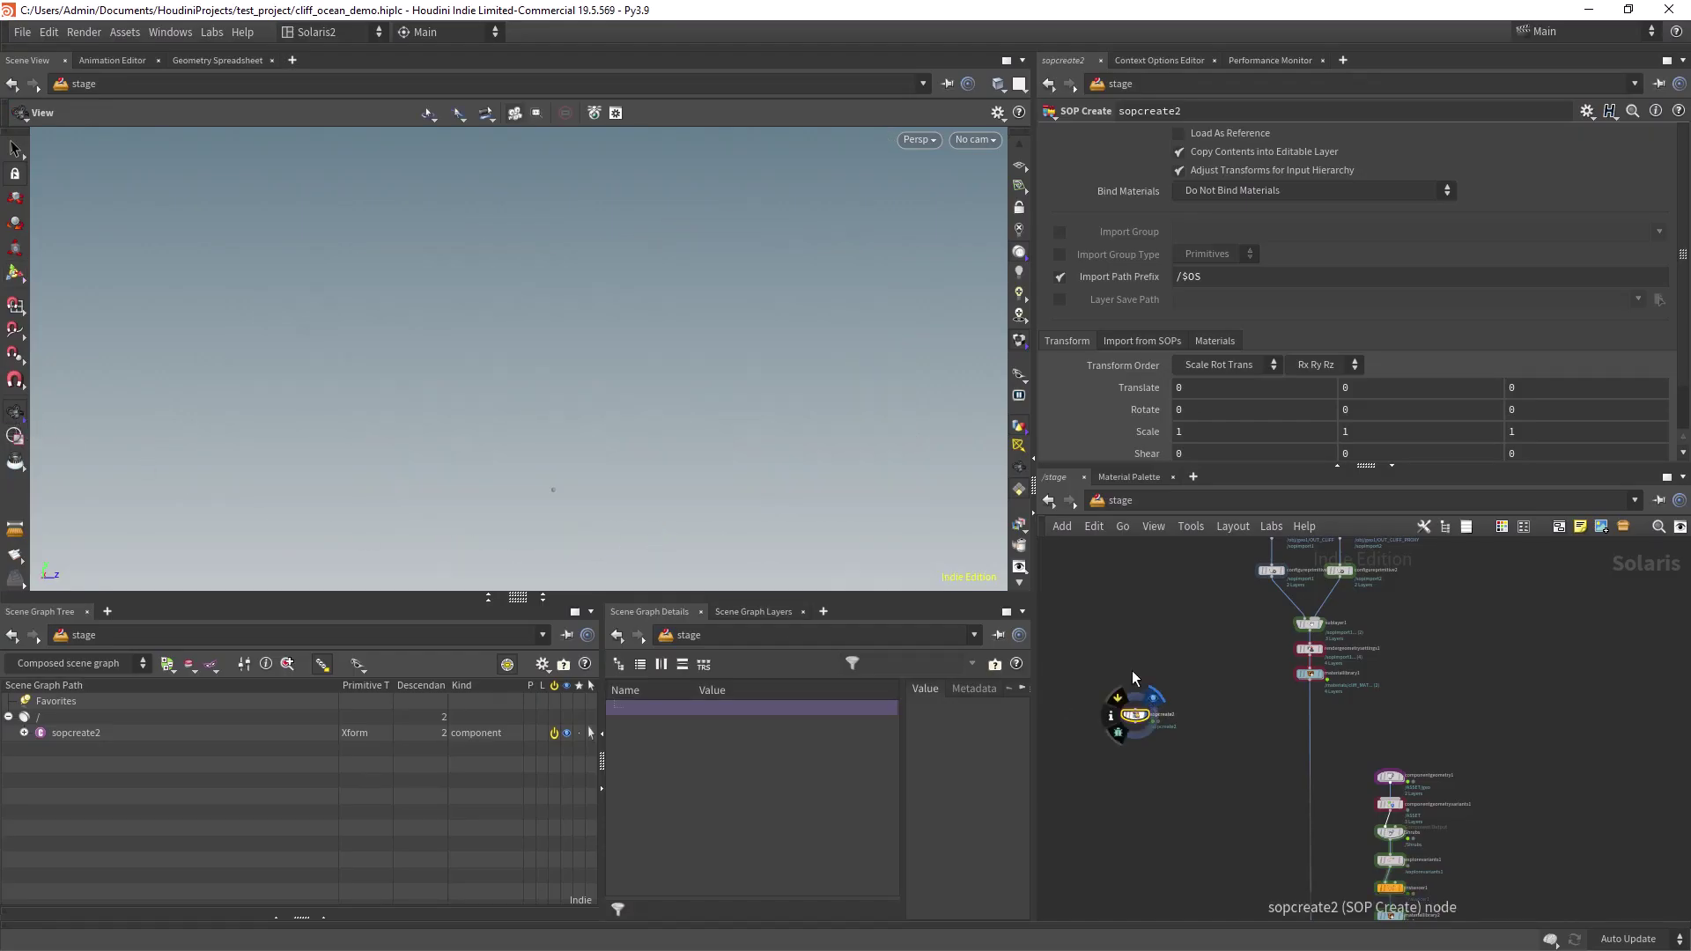
pyautogui.press('Tab')
pyautogui.write('ml')
pyautogui.press('Return')
pyautogui.click(1131, 784)
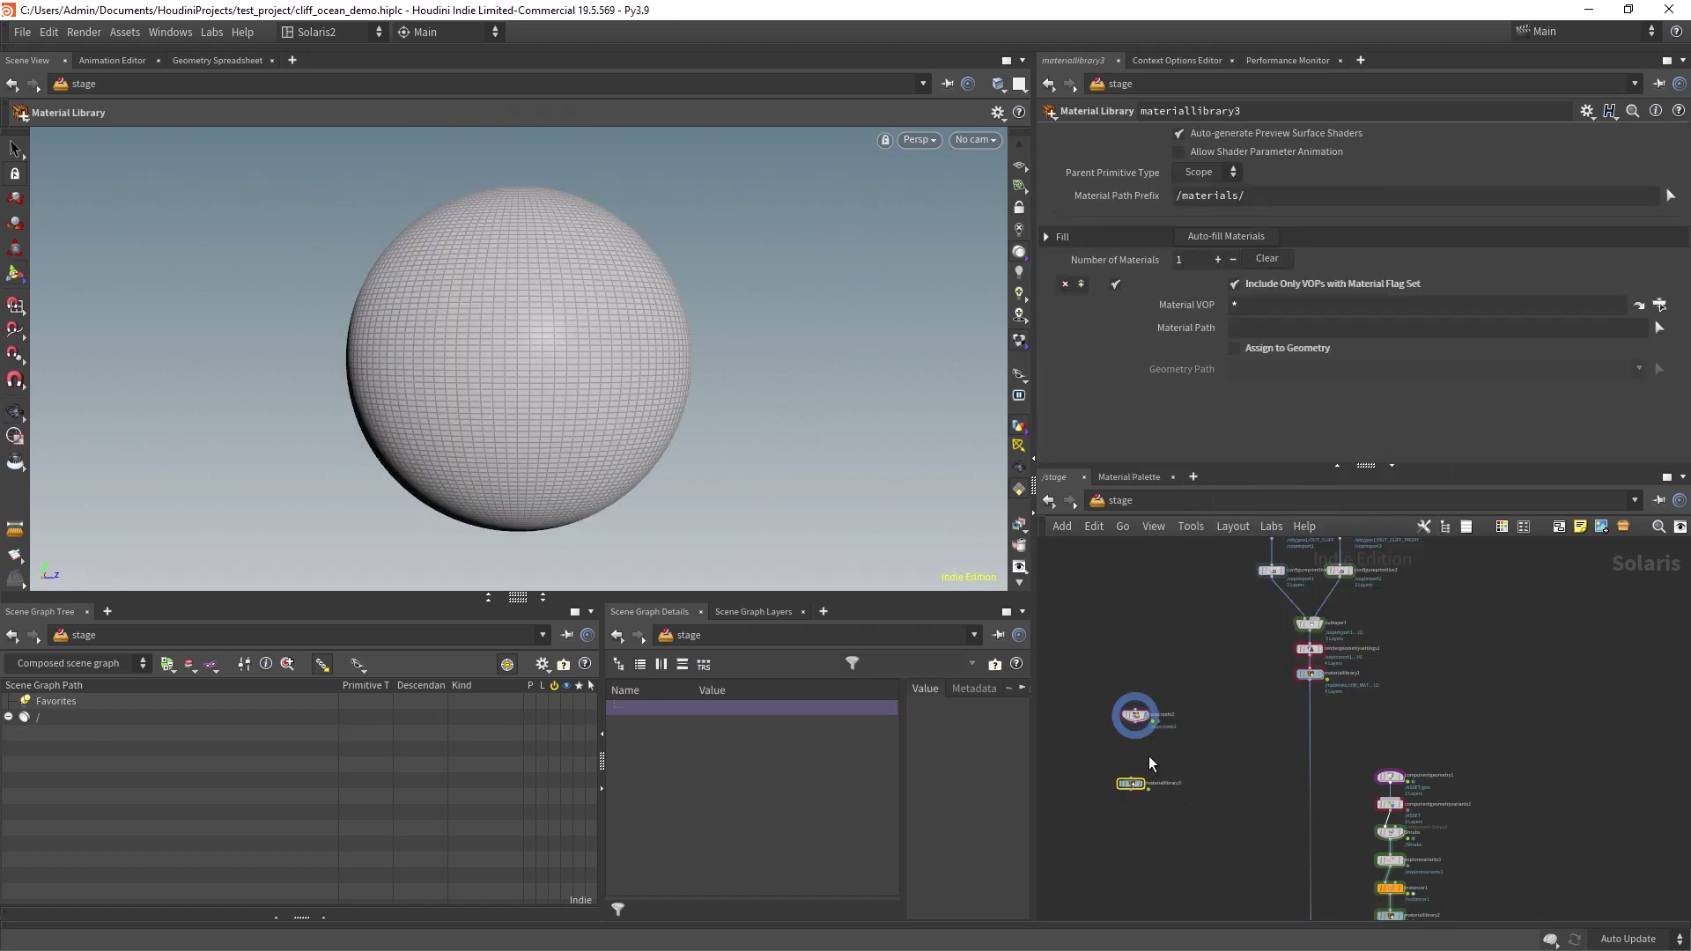
pyautogui.scroll(3, 1143, 759)
pyautogui.moveTo(1129, 766); pyautogui.dragTo(1124, 791)
pyautogui.moveTo(1131, 803); pyautogui.dragTo(1140, 778)
# - Open materiallibrary3, add a MtlX Cgs Triplanar node inside it and set its signature to Color
pyautogui.doubleClick(1145, 777)
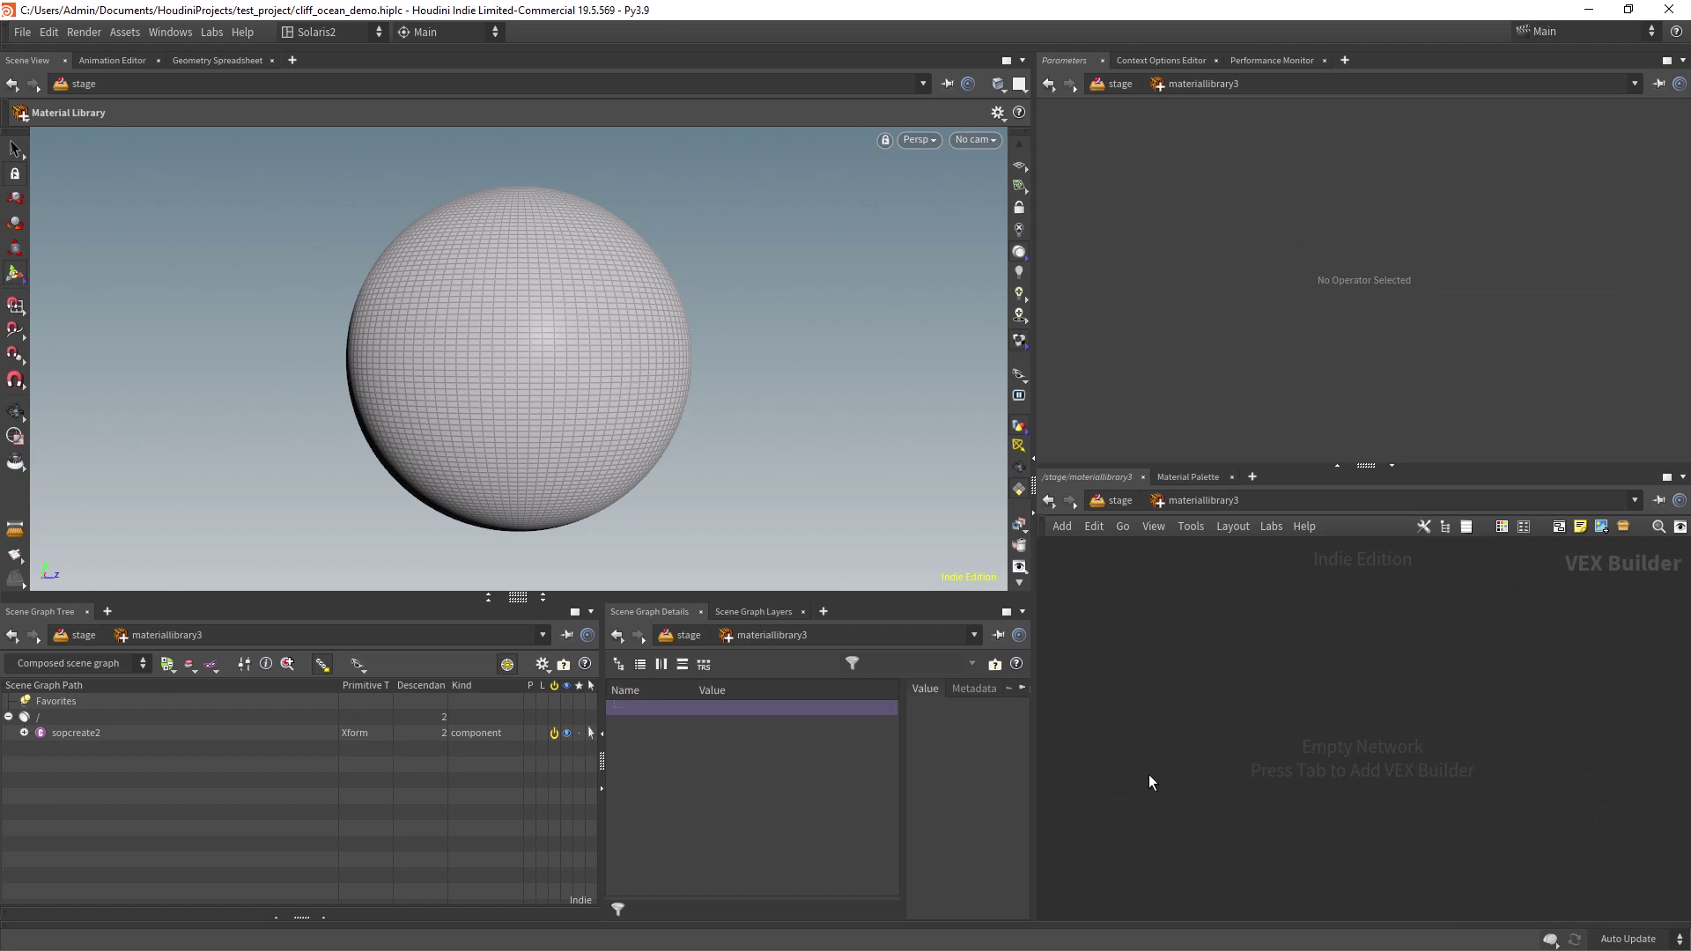
pyautogui.press('Tab')
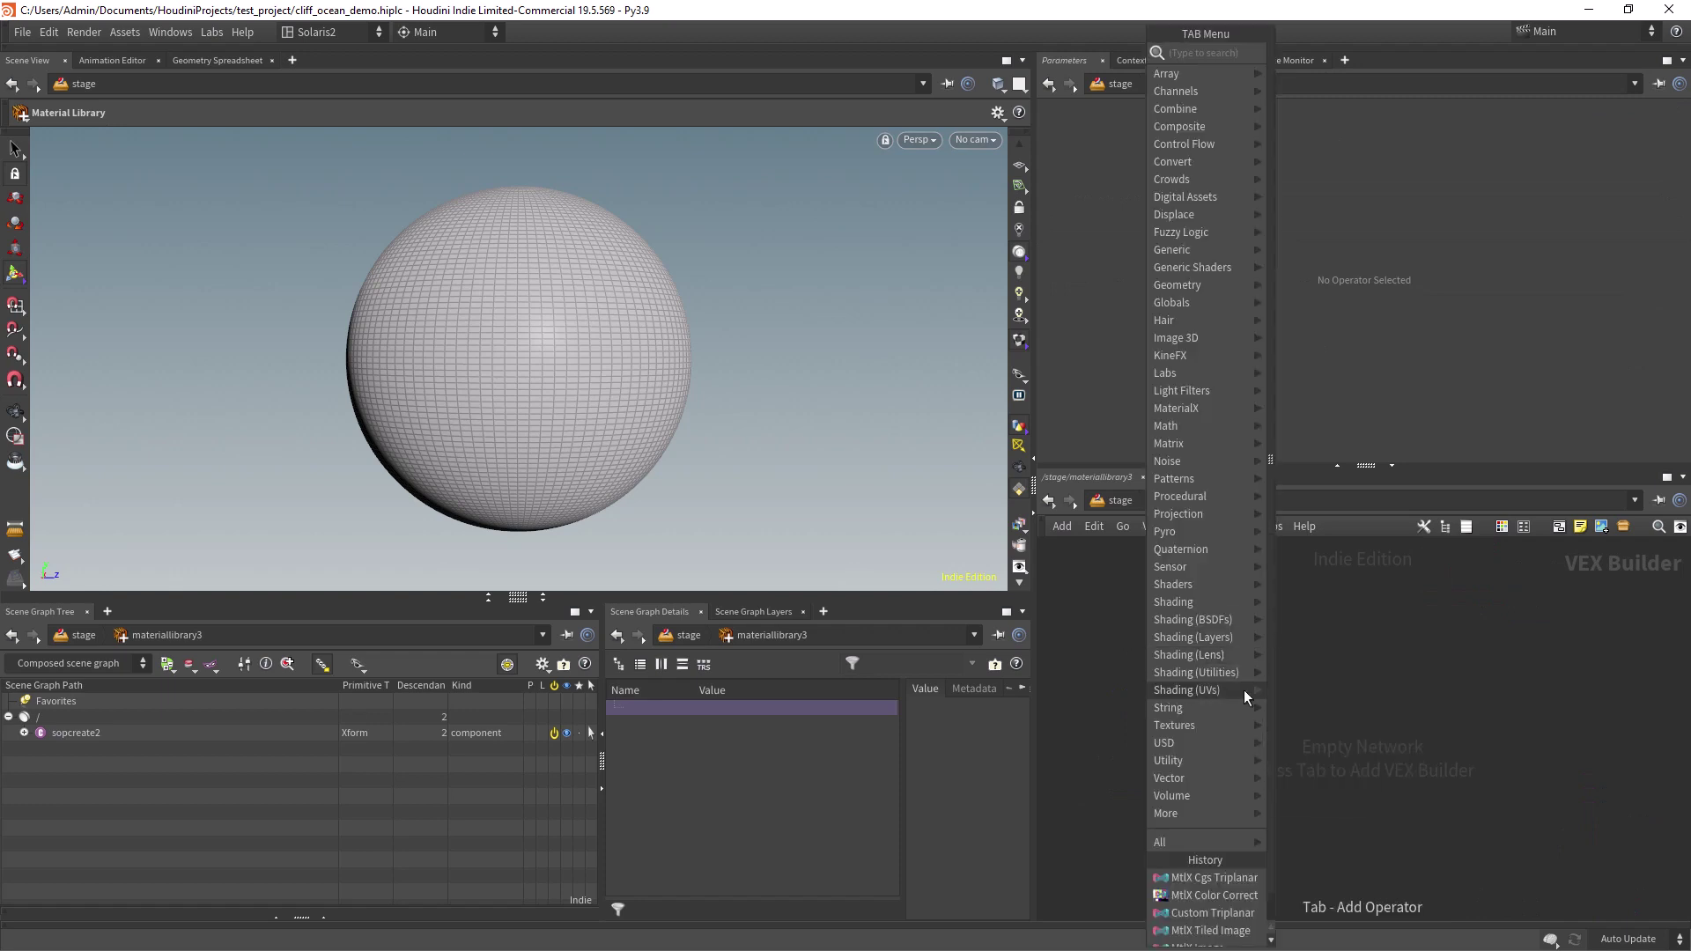
pyautogui.moveTo(1235, 410)
pyautogui.moveTo(1442, 566)
pyautogui.click(1533, 568)
pyautogui.click(1183, 674)
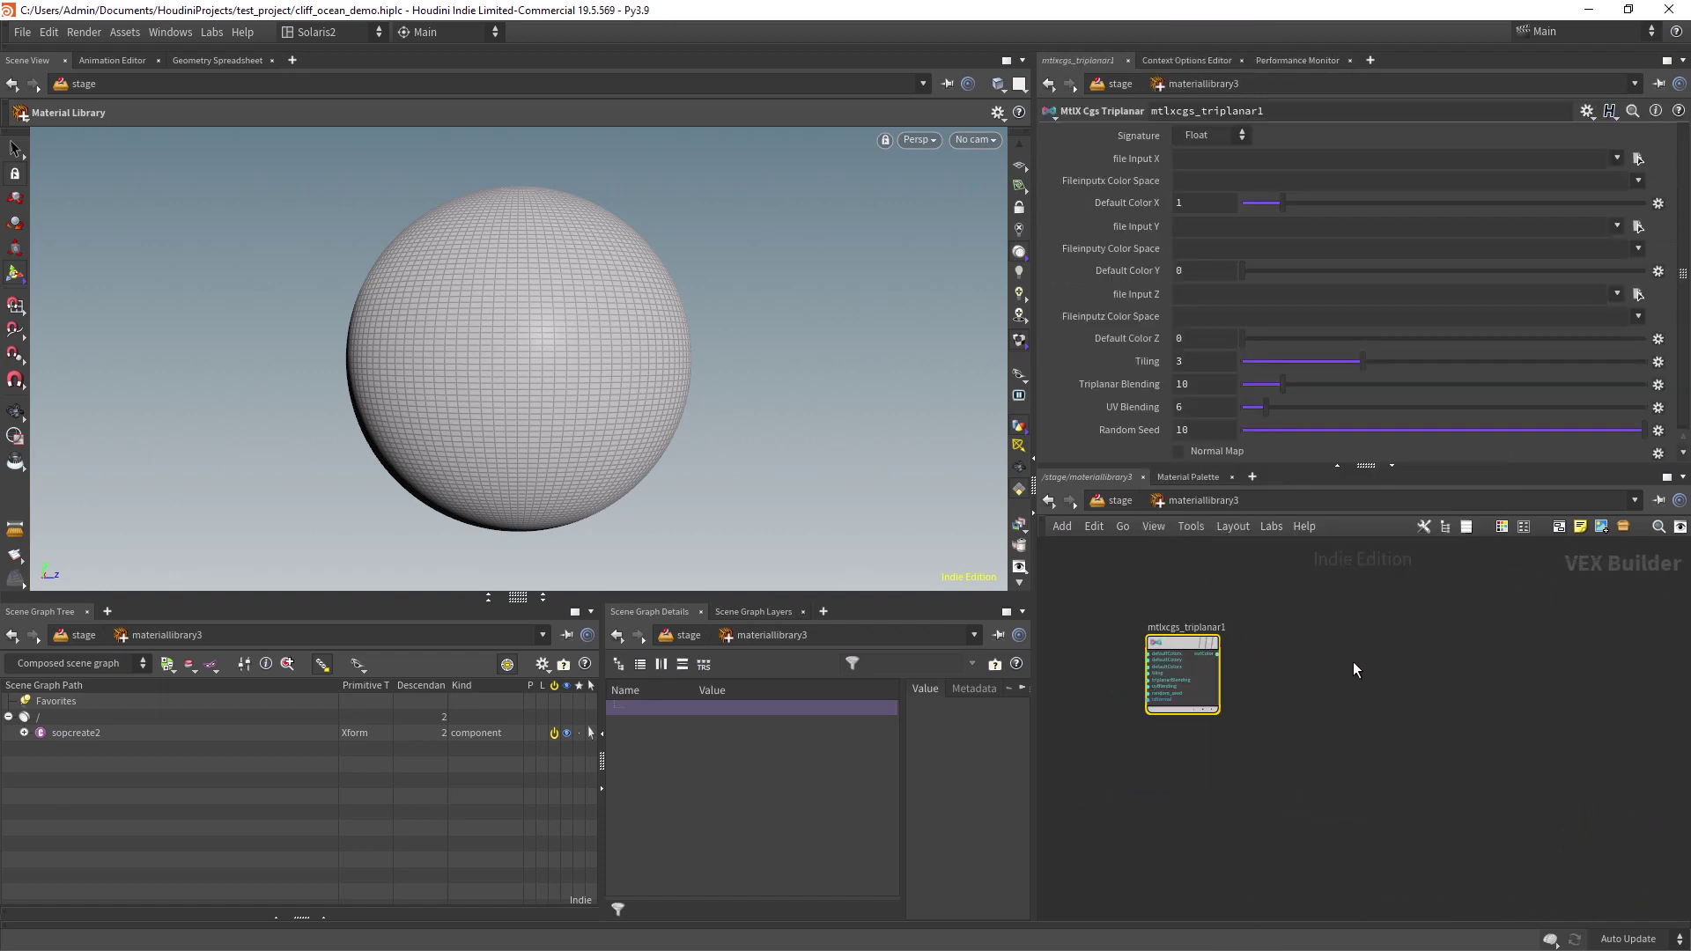
pyautogui.click(1214, 135)
pyautogui.click(1207, 154)
# - Add a MtlX Surface Unlit node, wire the triplanar's outColor into its emission_color and lay out the nodes
pyautogui.press('Tab')
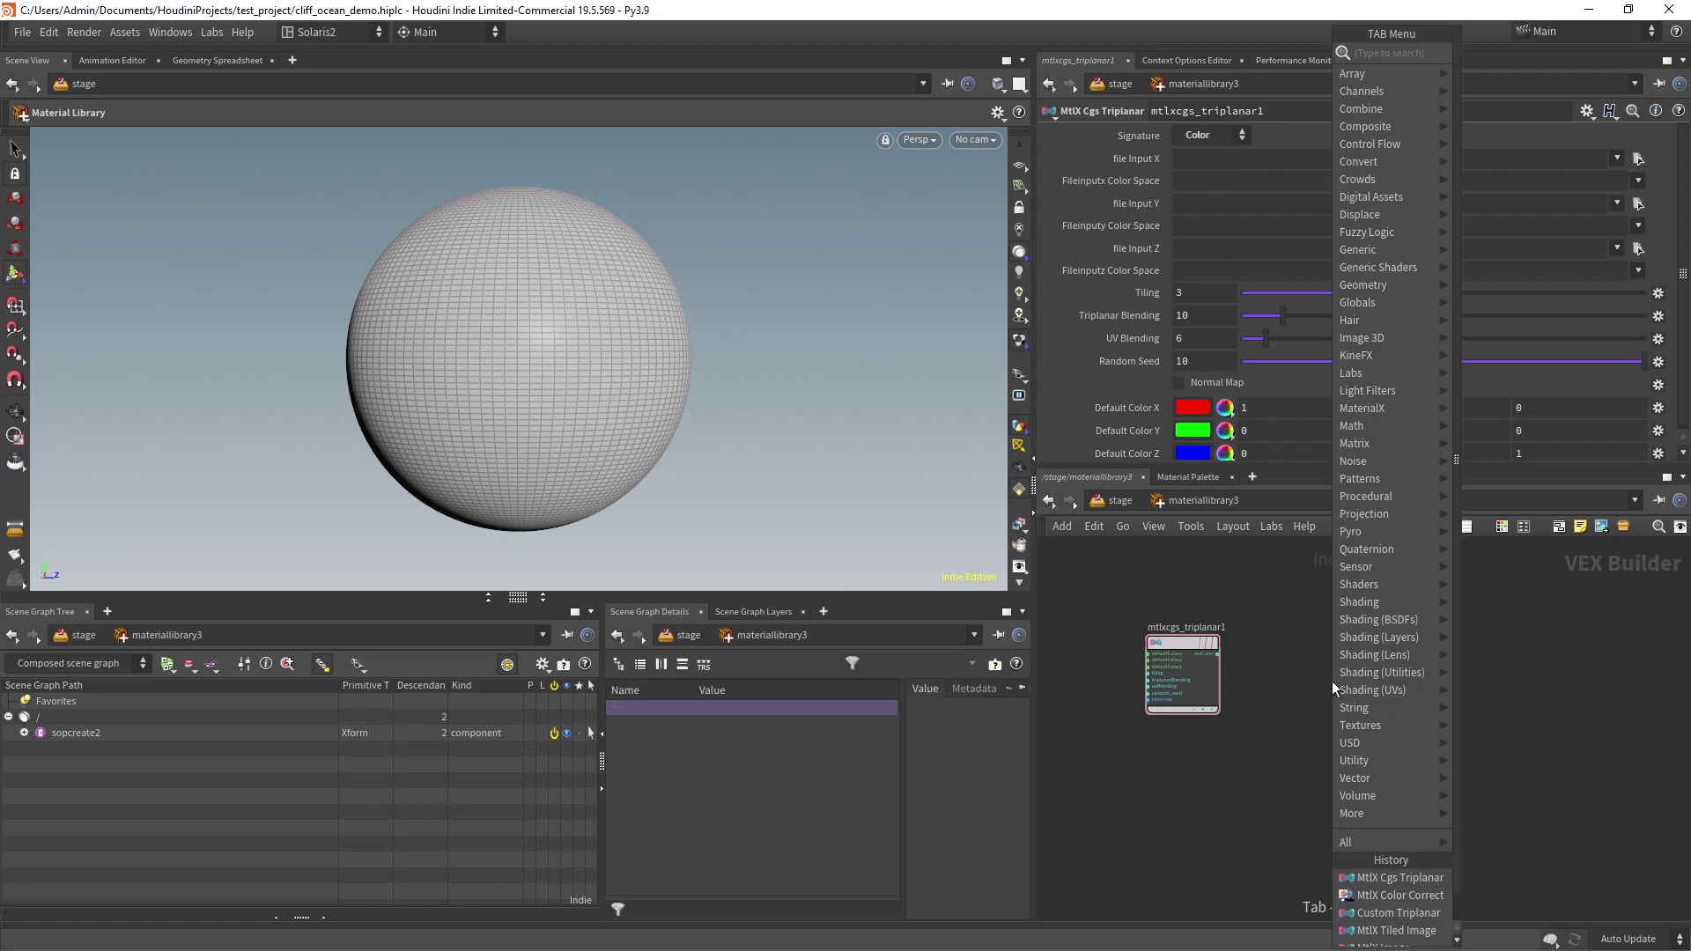
pyautogui.write('unl')
pyautogui.press('Return')
pyautogui.press('Return')
pyautogui.scroll(2, 1252, 667)
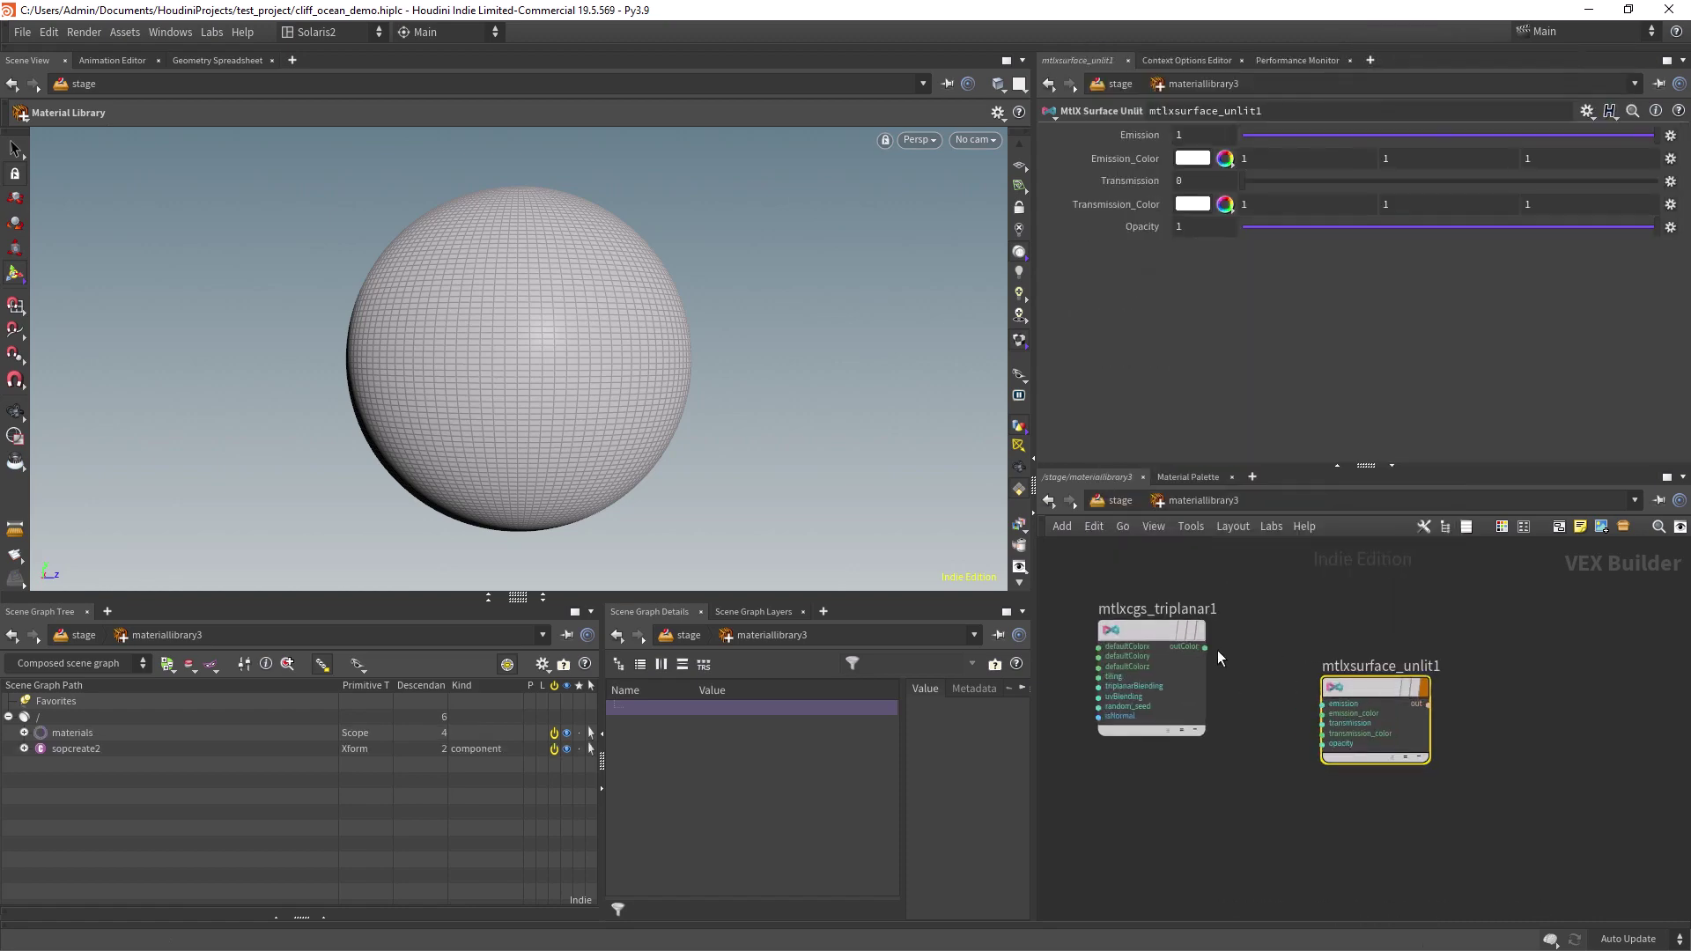
pyautogui.moveTo(1206, 648); pyautogui.dragTo(1311, 717)
pyautogui.press('l')
# - Return to the stage, auto-fill materiallibrary3's materials, assign the unlit material to geometry path * and display the node
pyautogui.click(1130, 504)
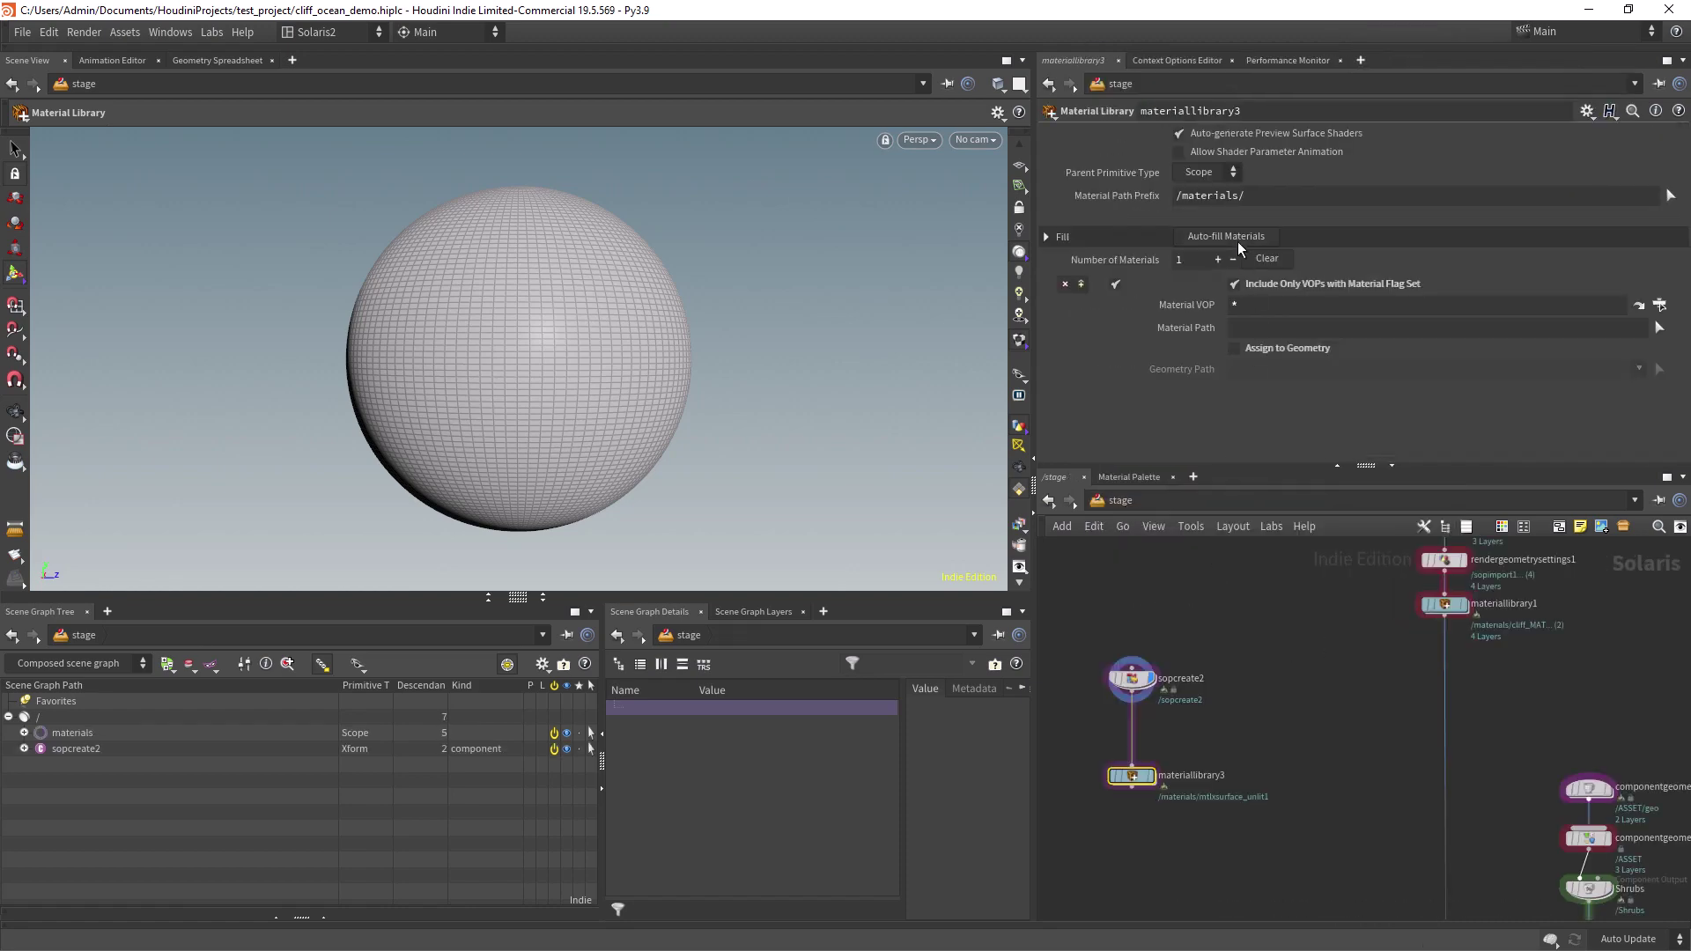
pyautogui.click(1239, 242)
pyautogui.click(1272, 371)
pyautogui.write('*')
pyautogui.press('Return')
pyautogui.click(1151, 776)
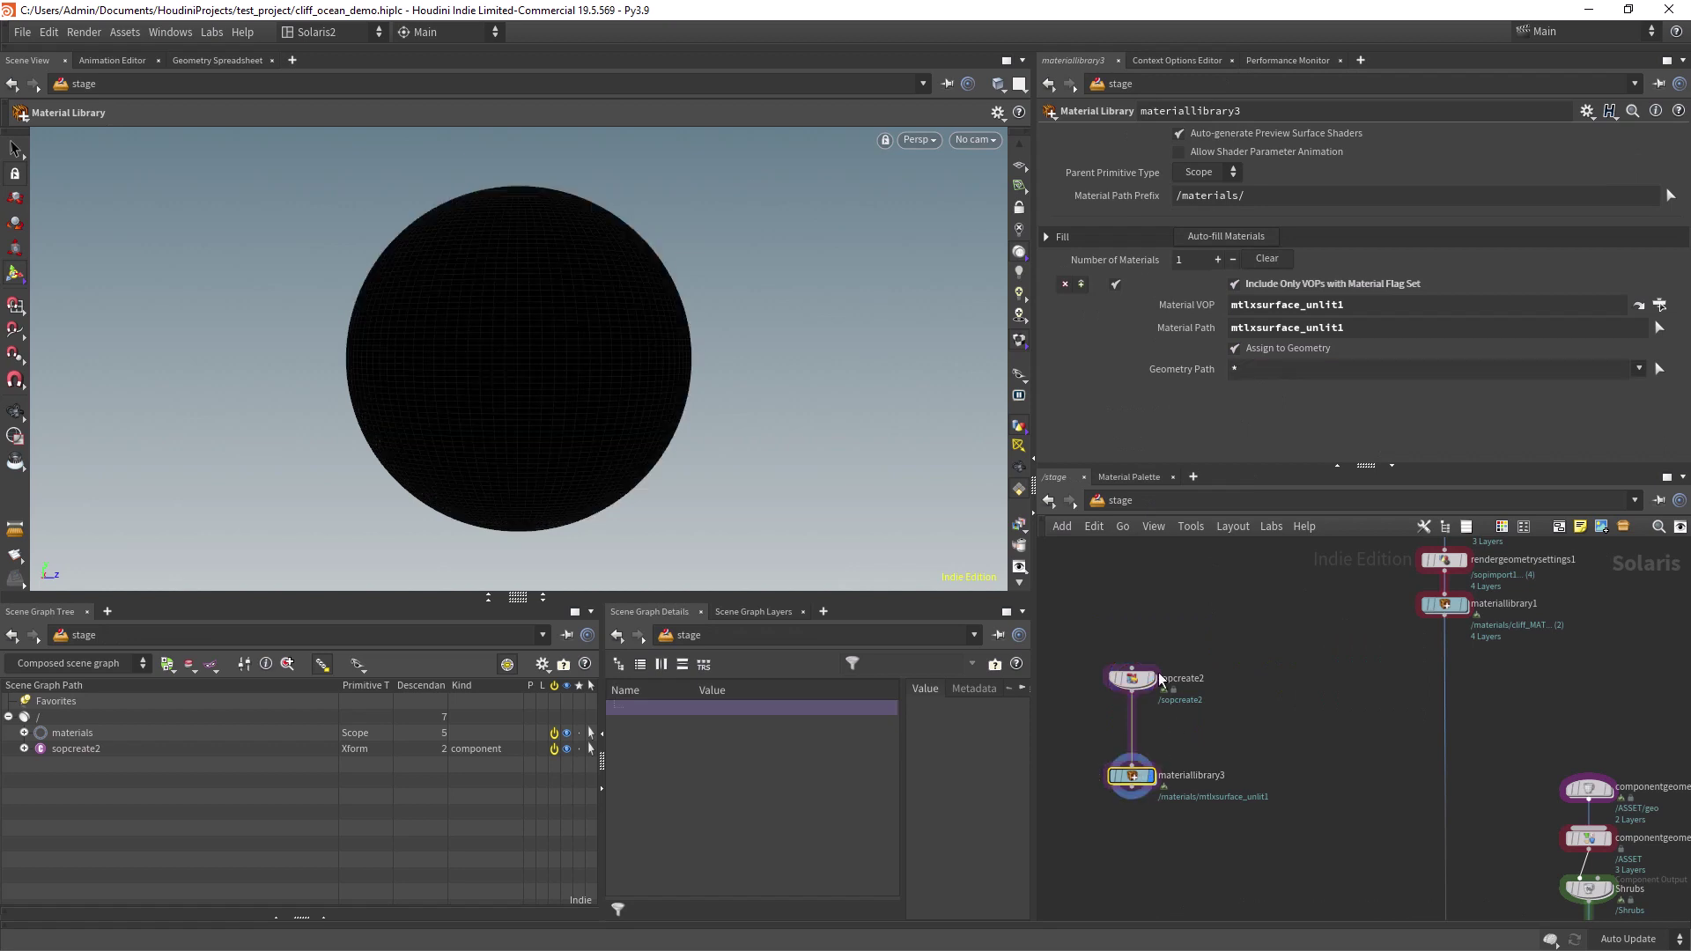
# - Switch the viewport to the Karma renderer and orbit the sphere to view the triplanar colours
pyautogui.click(917, 140)
pyautogui.click(930, 176)
pyautogui.click(15, 438)
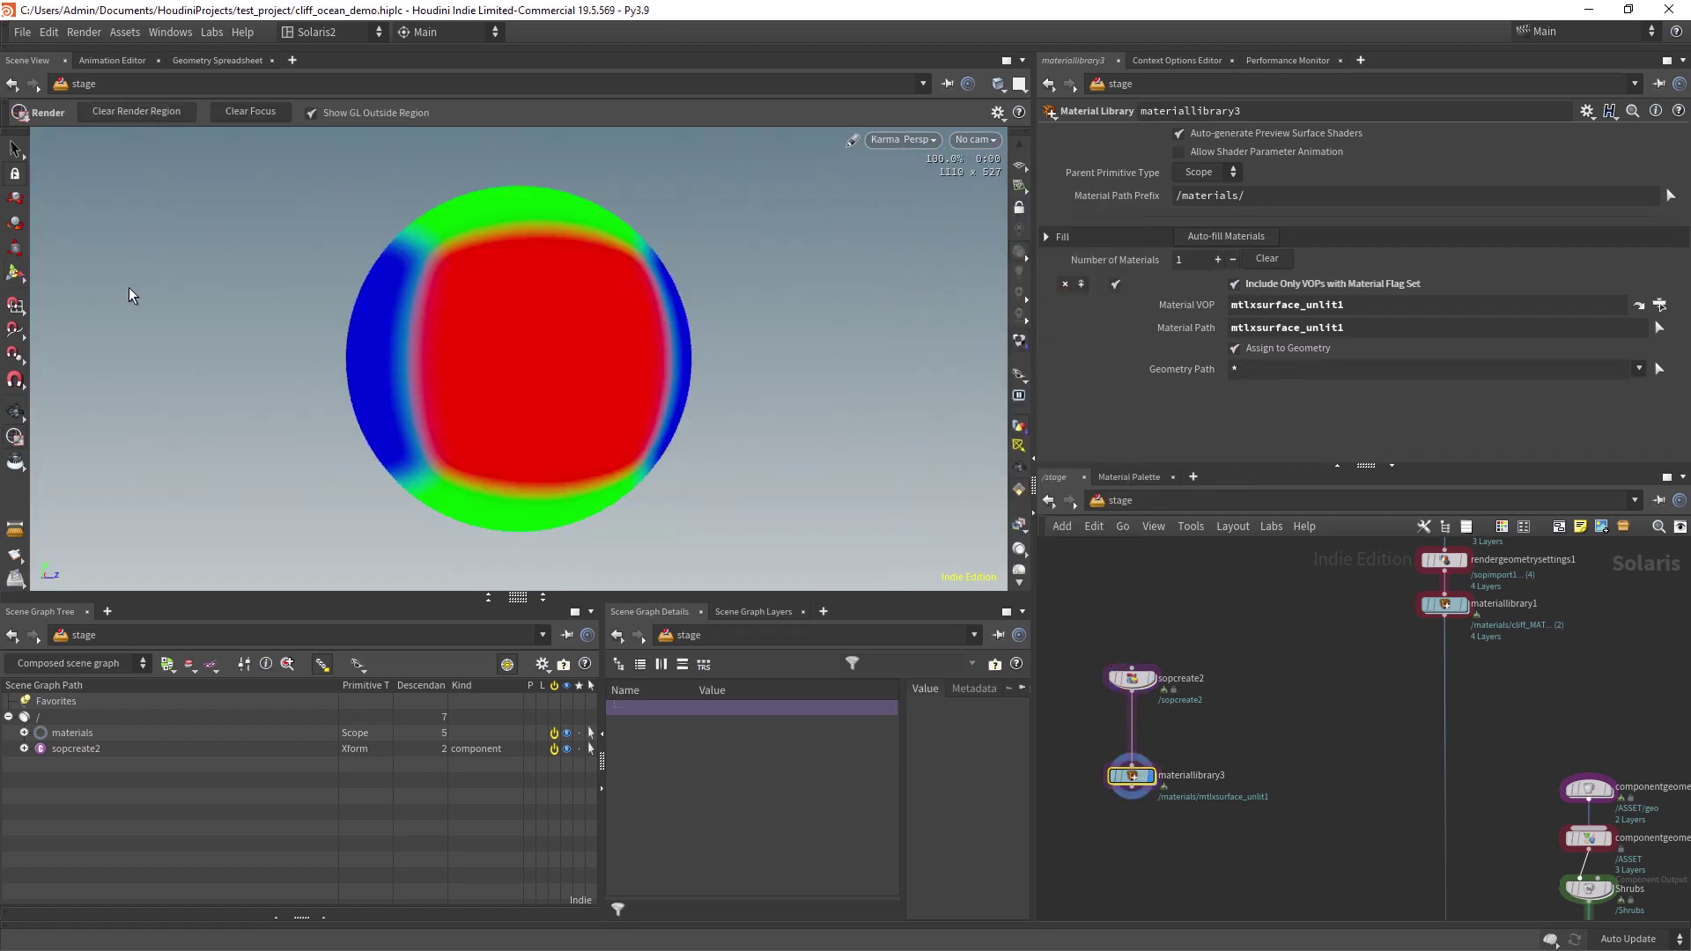
pyautogui.click(15, 412)
pyautogui.moveTo(493, 405); pyautogui.dragTo(661, 437)
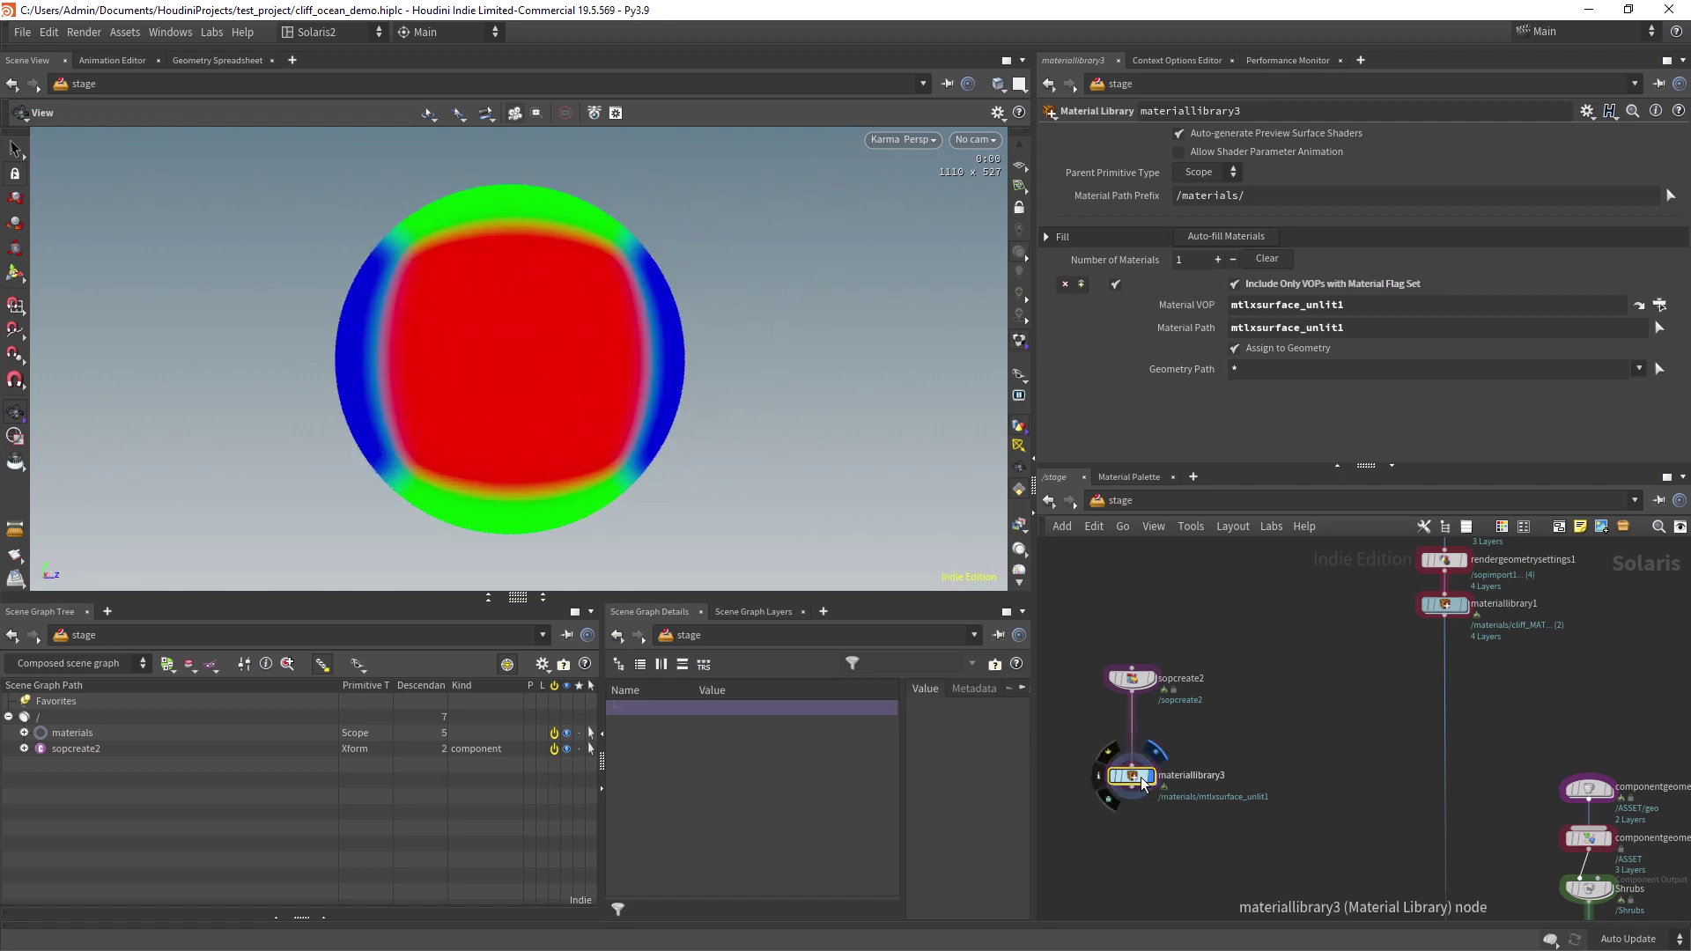
# - Inside materiallibrary3, load the texture 7frj09nru4zu.png as the Cgs triplanar's file input X
pyautogui.doubleClick(1127, 776)
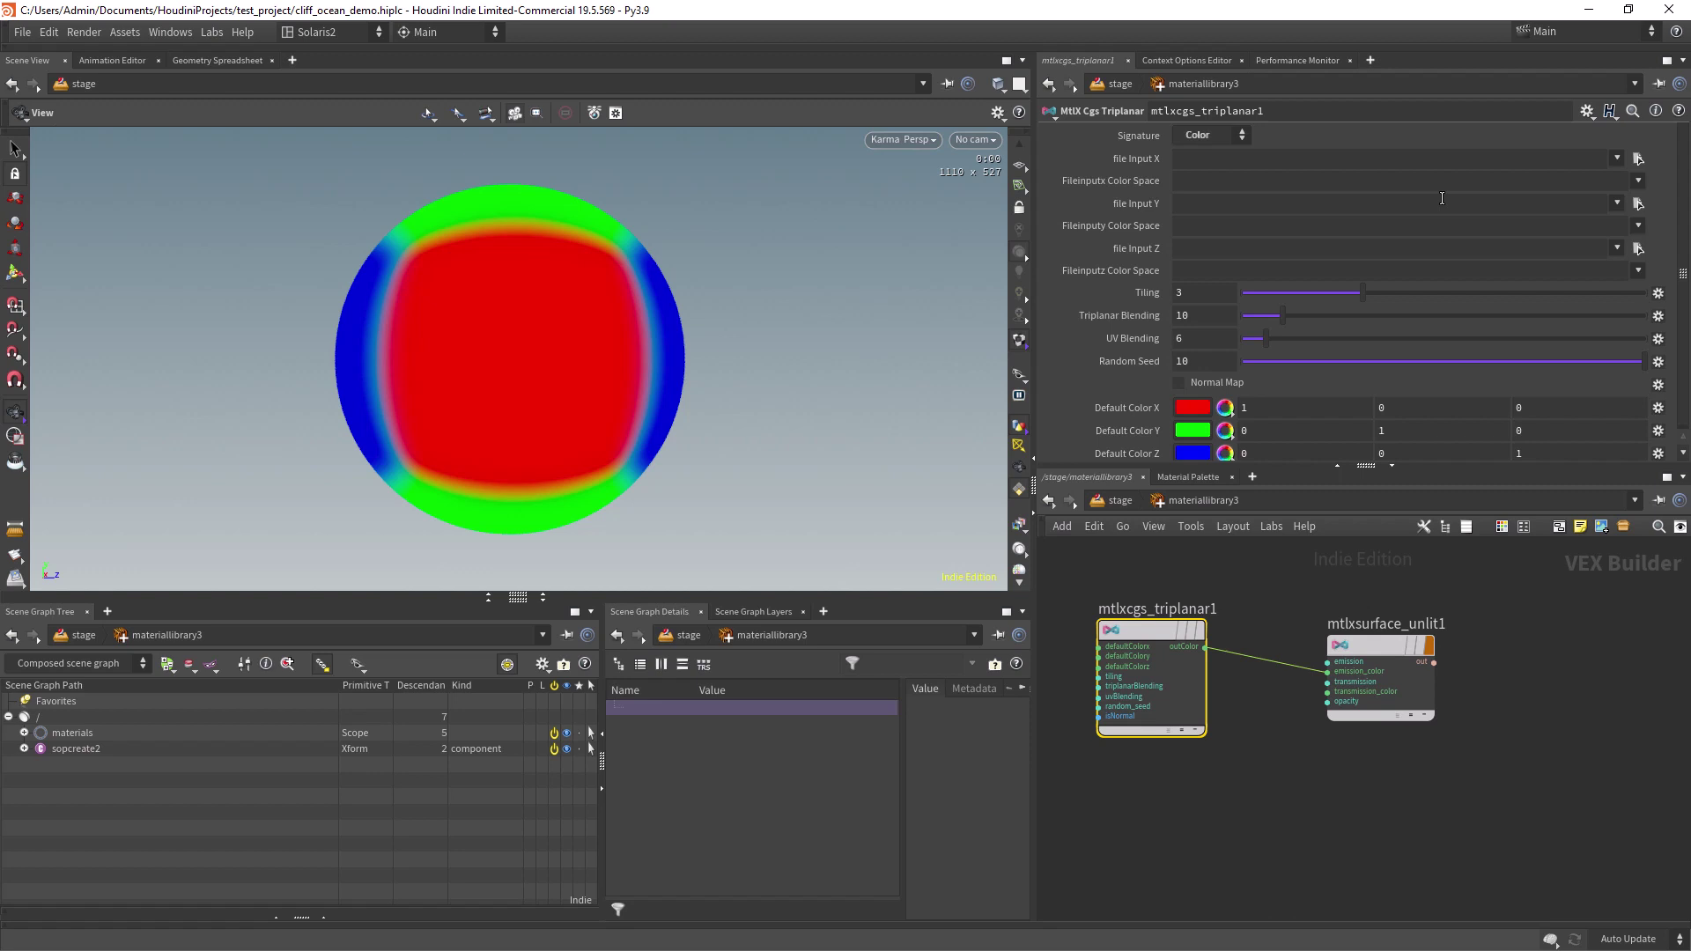
pyautogui.click(1618, 158)
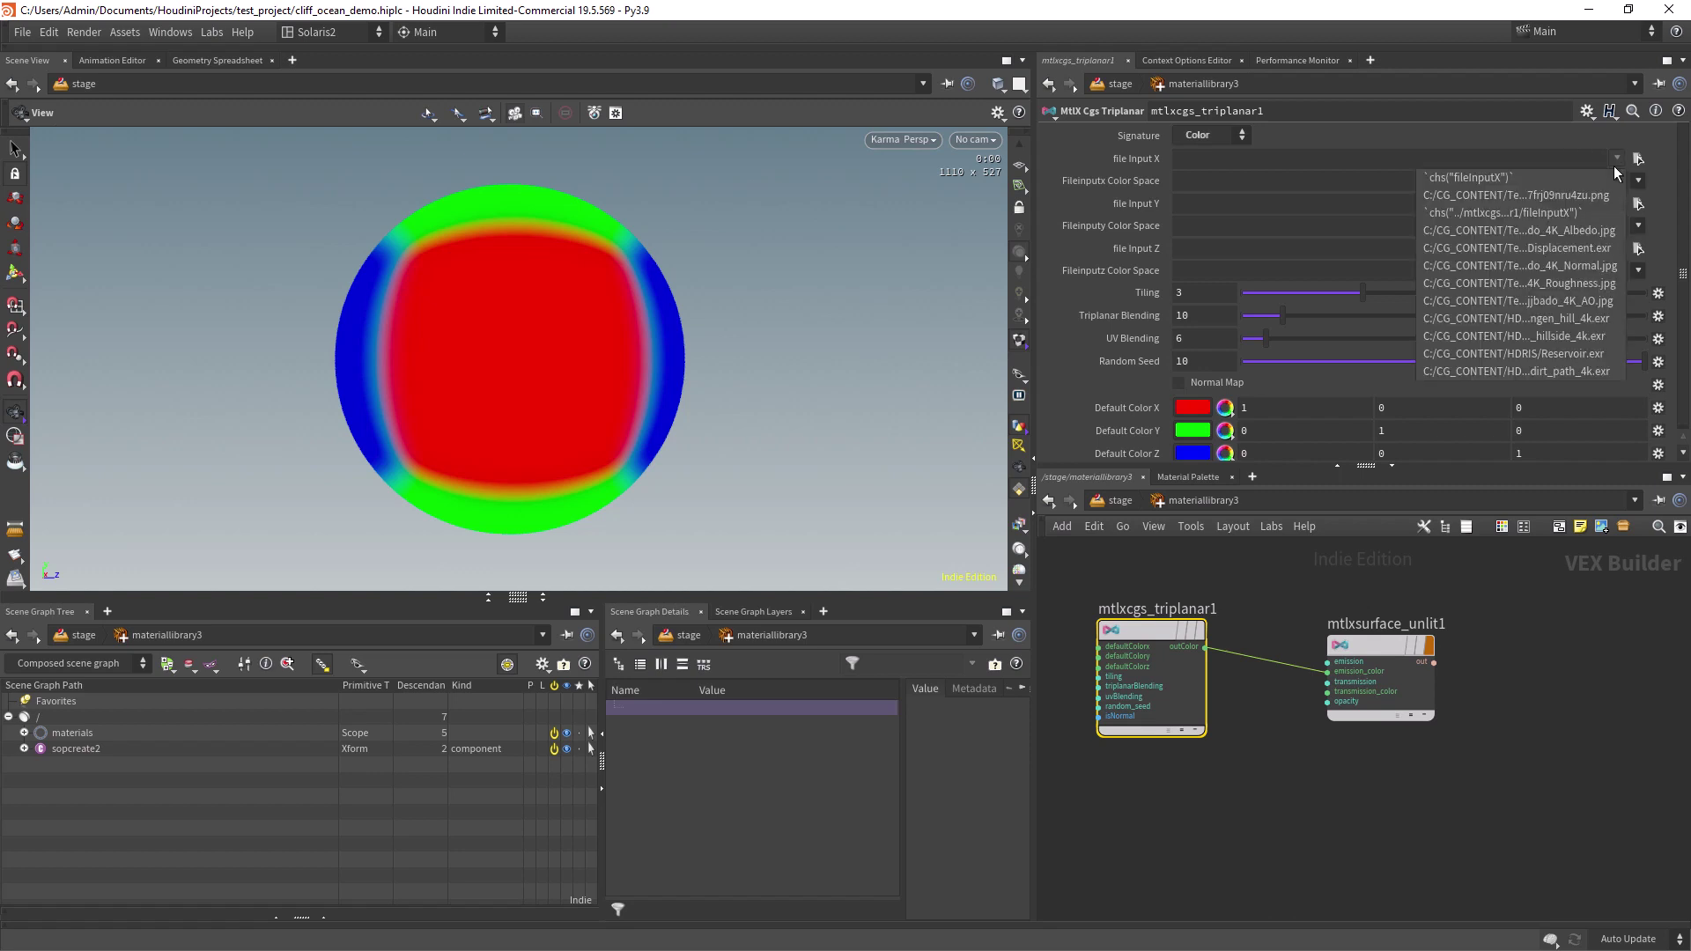
pyautogui.click(1568, 196)
# - Copy the file input X parameter and paste it as a relative reference into file inputs Y and Z
pyautogui.rightClick(1138, 160)
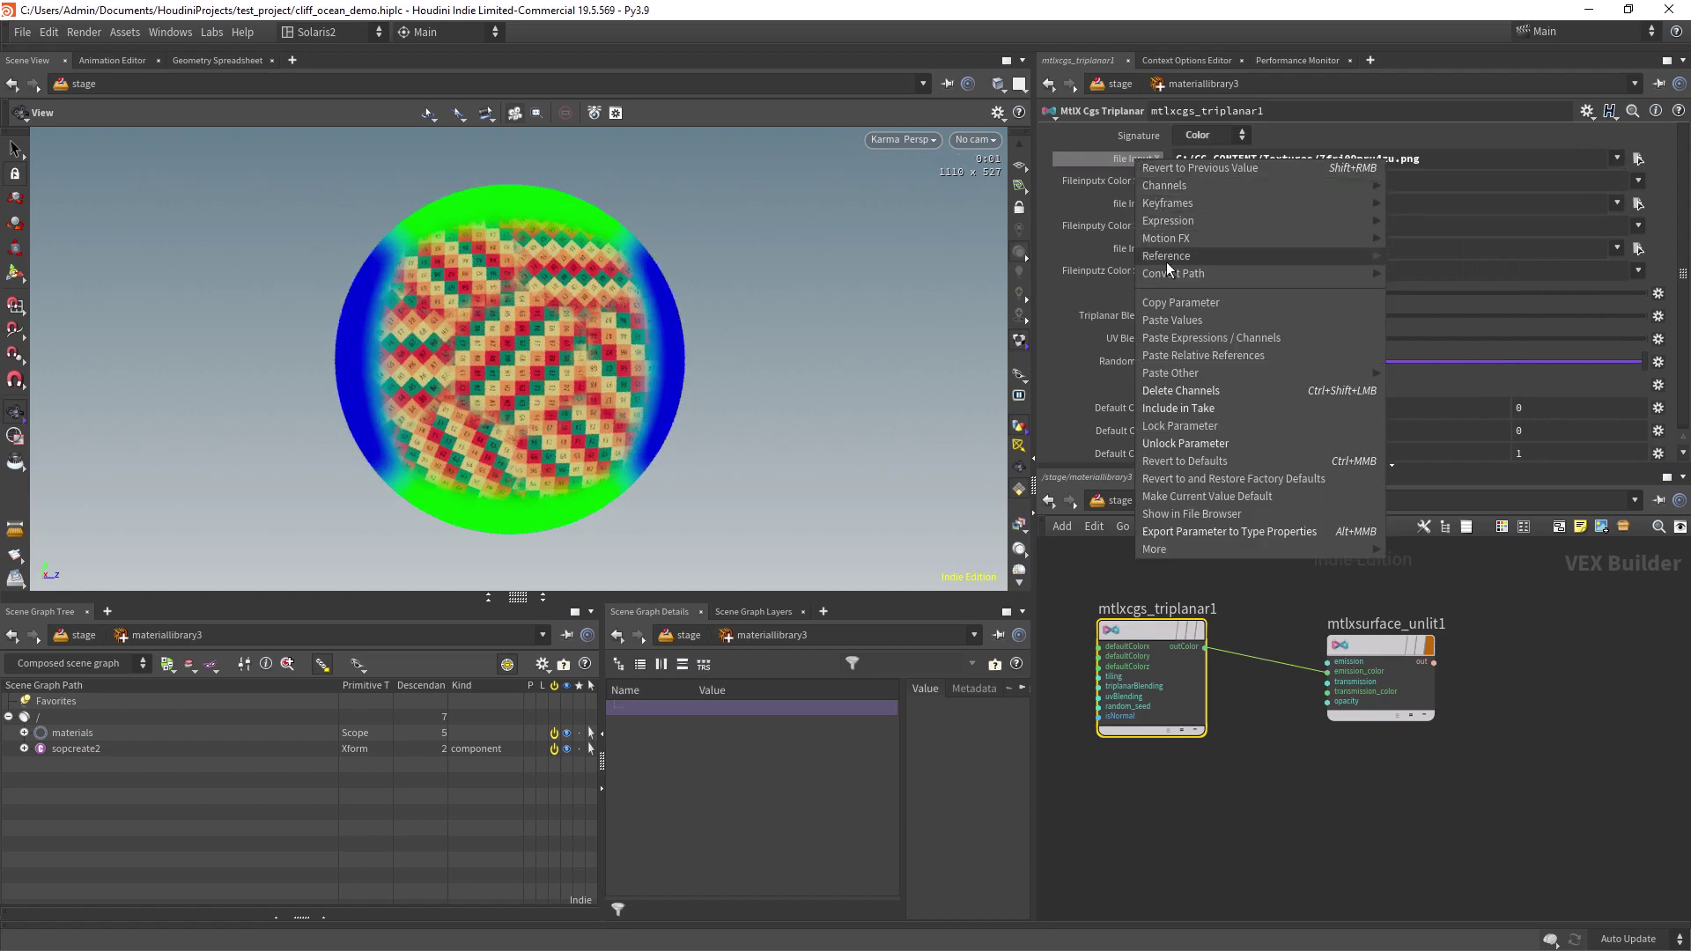
pyautogui.click(1184, 302)
pyautogui.rightClick(1155, 202)
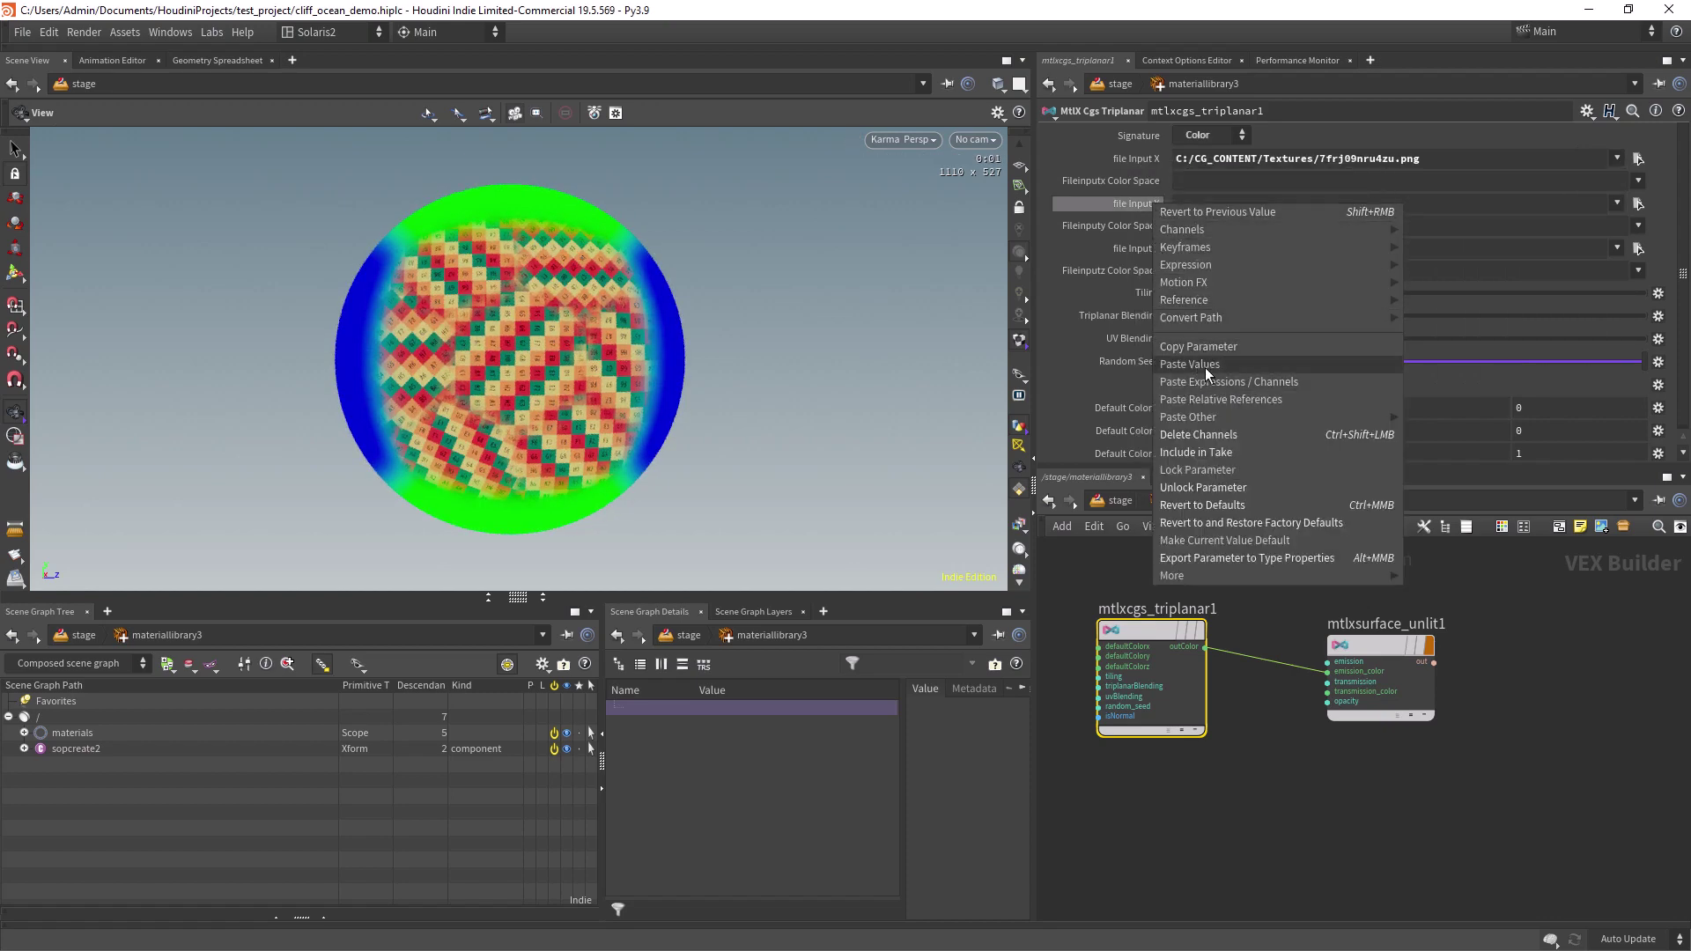
pyautogui.click(1220, 399)
pyautogui.rightClick(1140, 247)
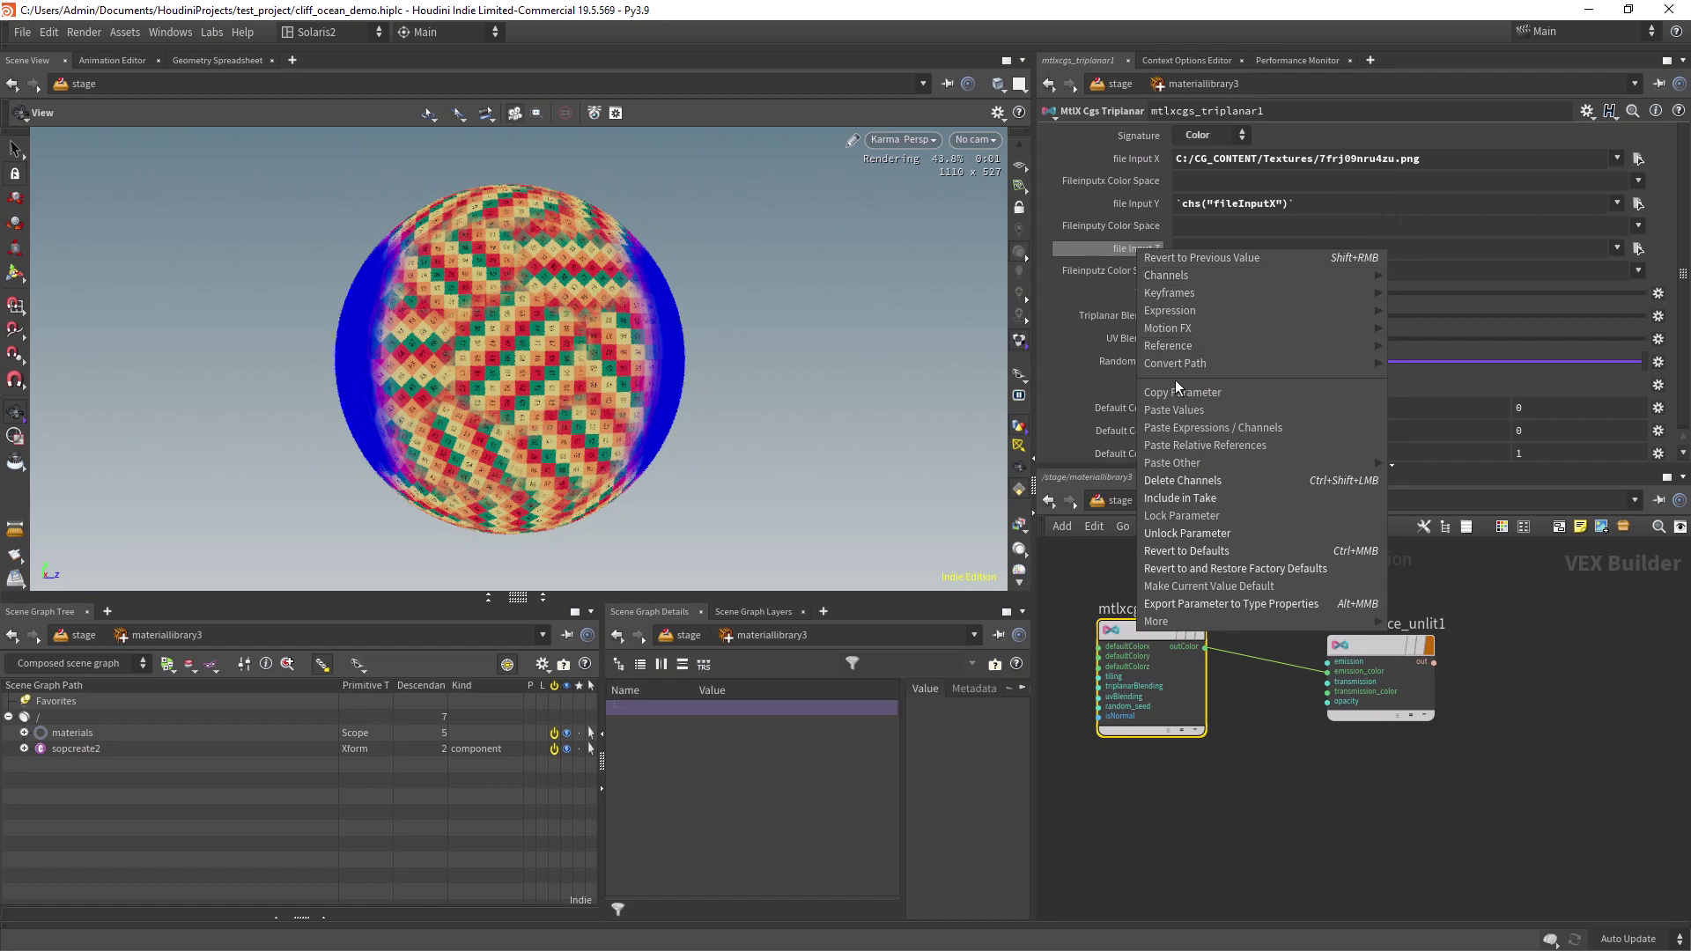
pyautogui.click(1196, 446)
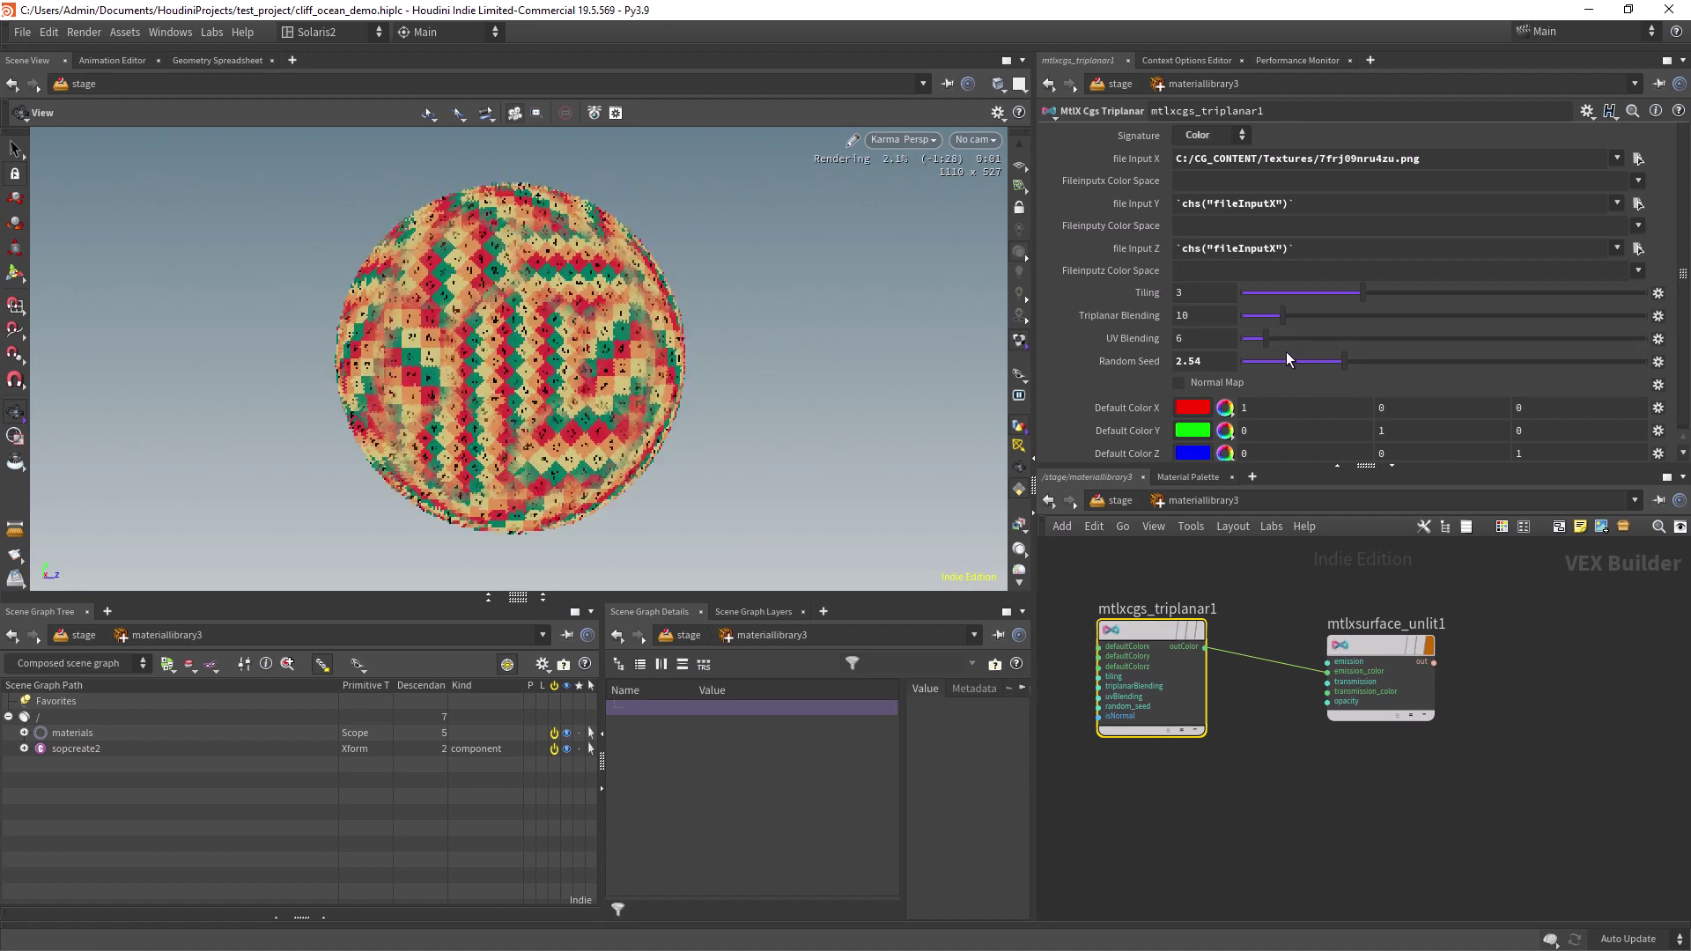
# - Try different random seed, tiling and triplanar blending values on the Cgs triplanar node
pyautogui.moveTo(1400, 362); pyautogui.dragTo(1469, 364)
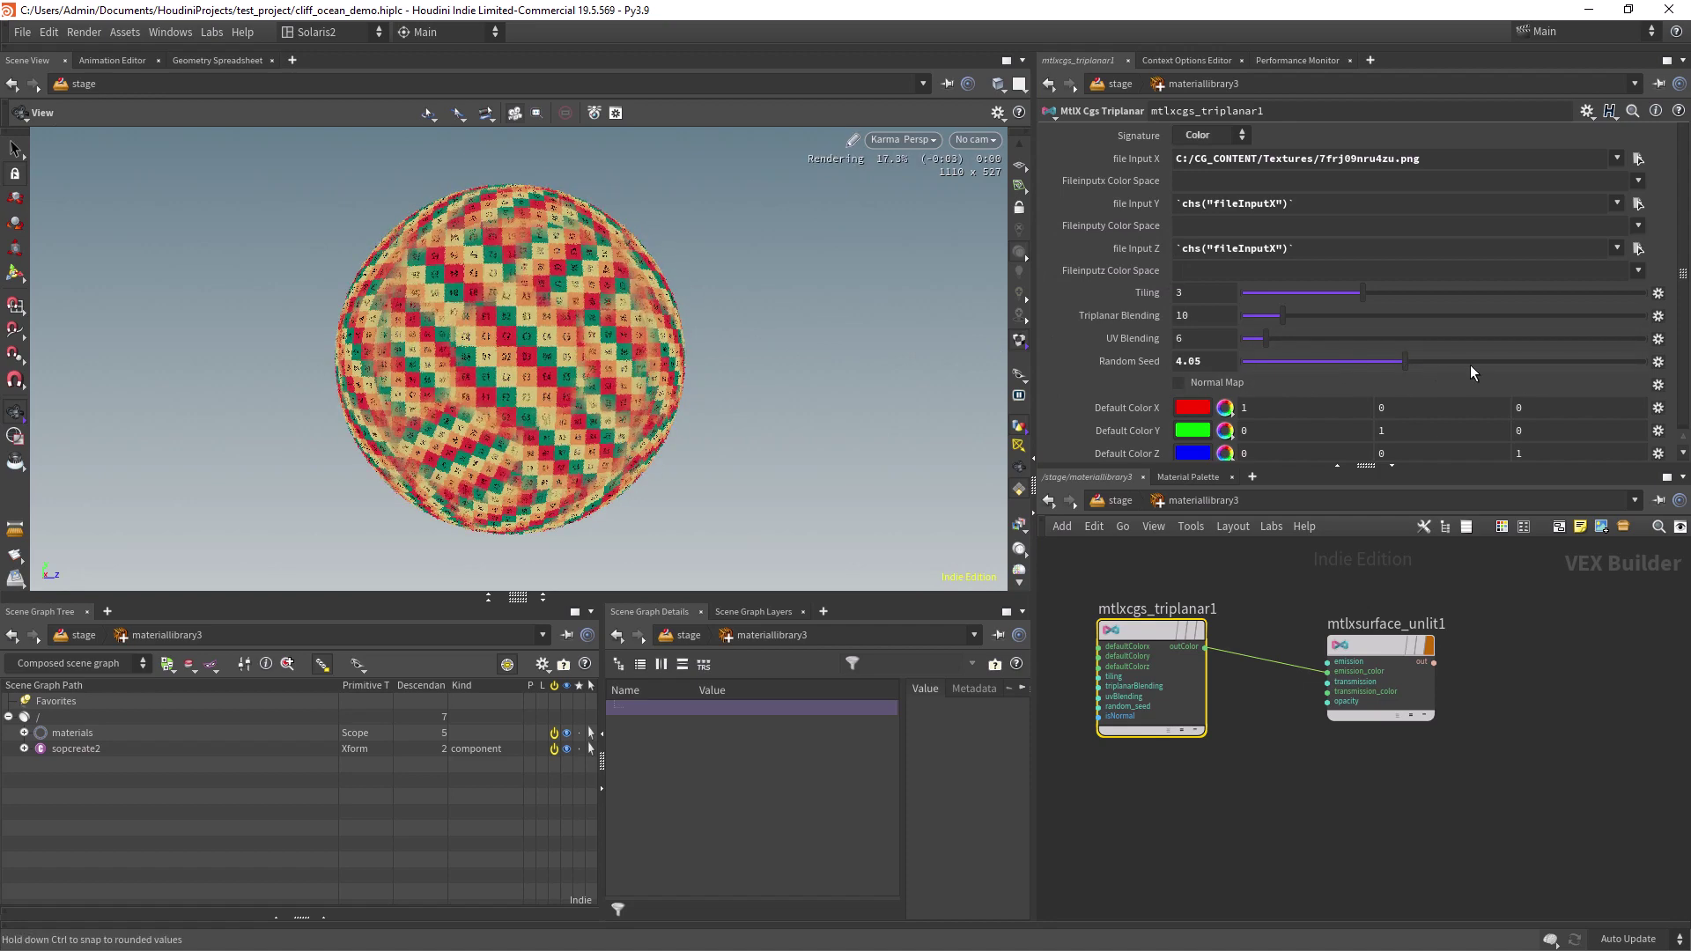
pyautogui.moveTo(1321, 372); pyautogui.dragTo(1319, 367)
pyautogui.moveTo(1361, 294)
pyautogui.mouseDown()
pyautogui.moveTo(1383, 293)
pyautogui.moveTo(1351, 324)
pyautogui.moveTo(1372, 288)
pyautogui.mouseUp()
pyautogui.moveTo(1282, 315); pyautogui.dragTo(1381, 336)
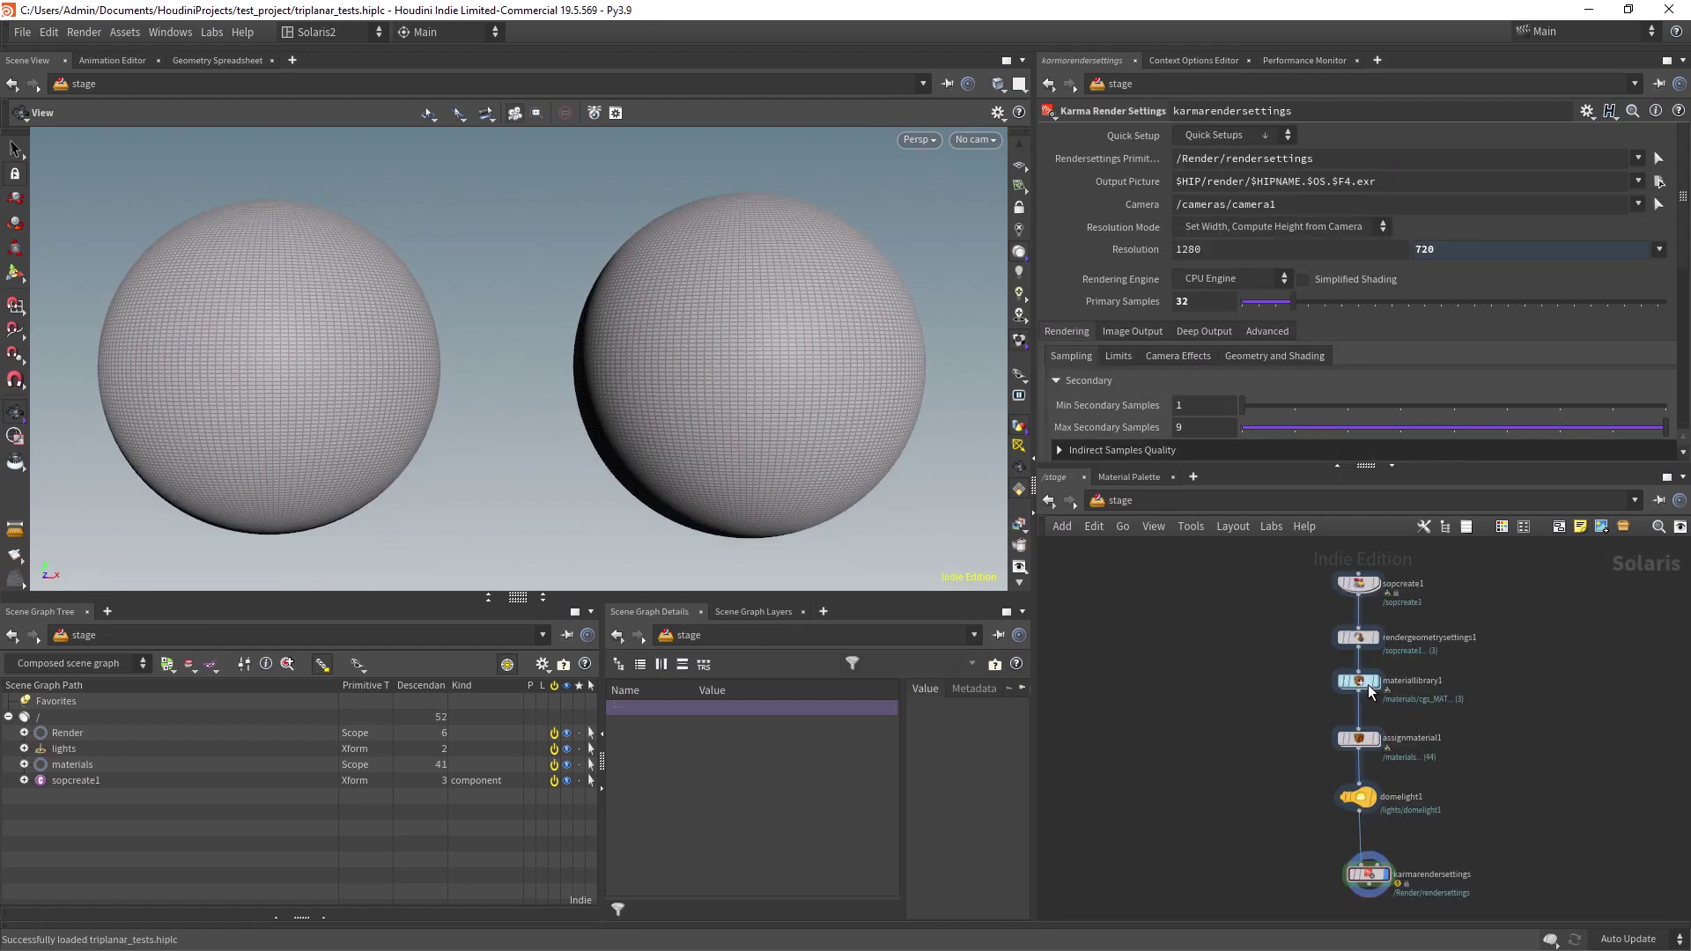
# - In triplanar_tests.hiplc, open materiallibrary1 and examine the Cgs triplanar nodes' settings, including the normal map and displacement remap branches
pyautogui.doubleClick(1359, 683)
pyautogui.scroll(5, 1244, 631)
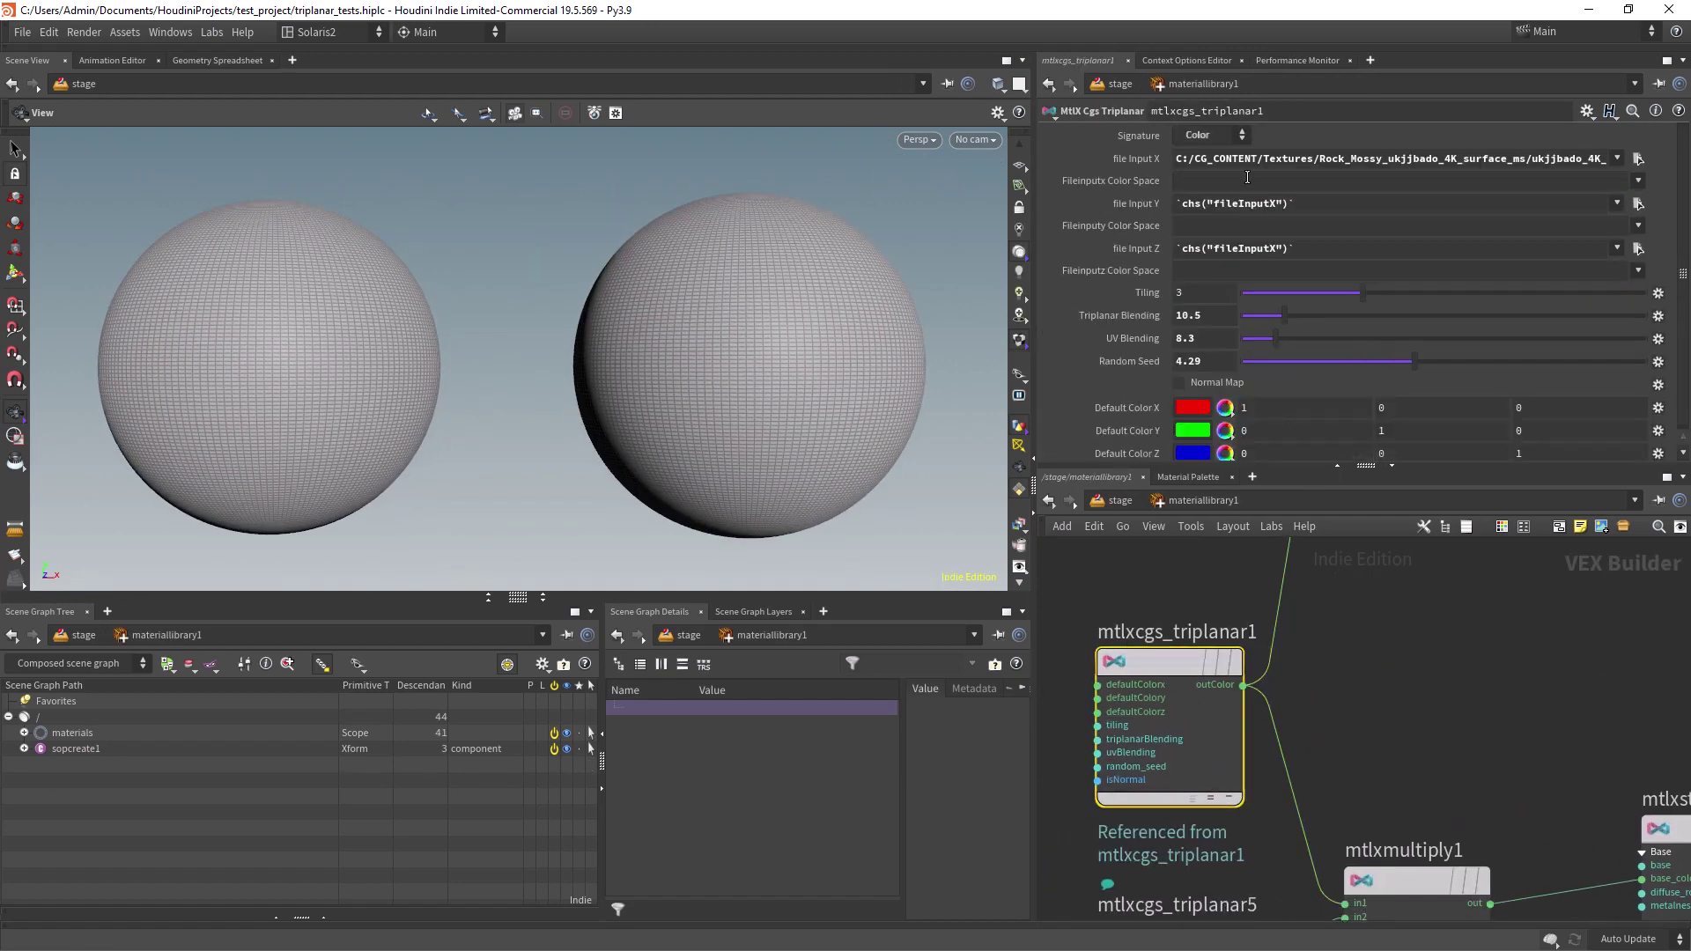
pyautogui.scroll(-5, 1458, 705)
pyautogui.moveTo(1456, 737); pyautogui.dragTo(1414, 591, button='middle')
pyautogui.scroll(5, 1321, 740)
pyautogui.click(1220, 727)
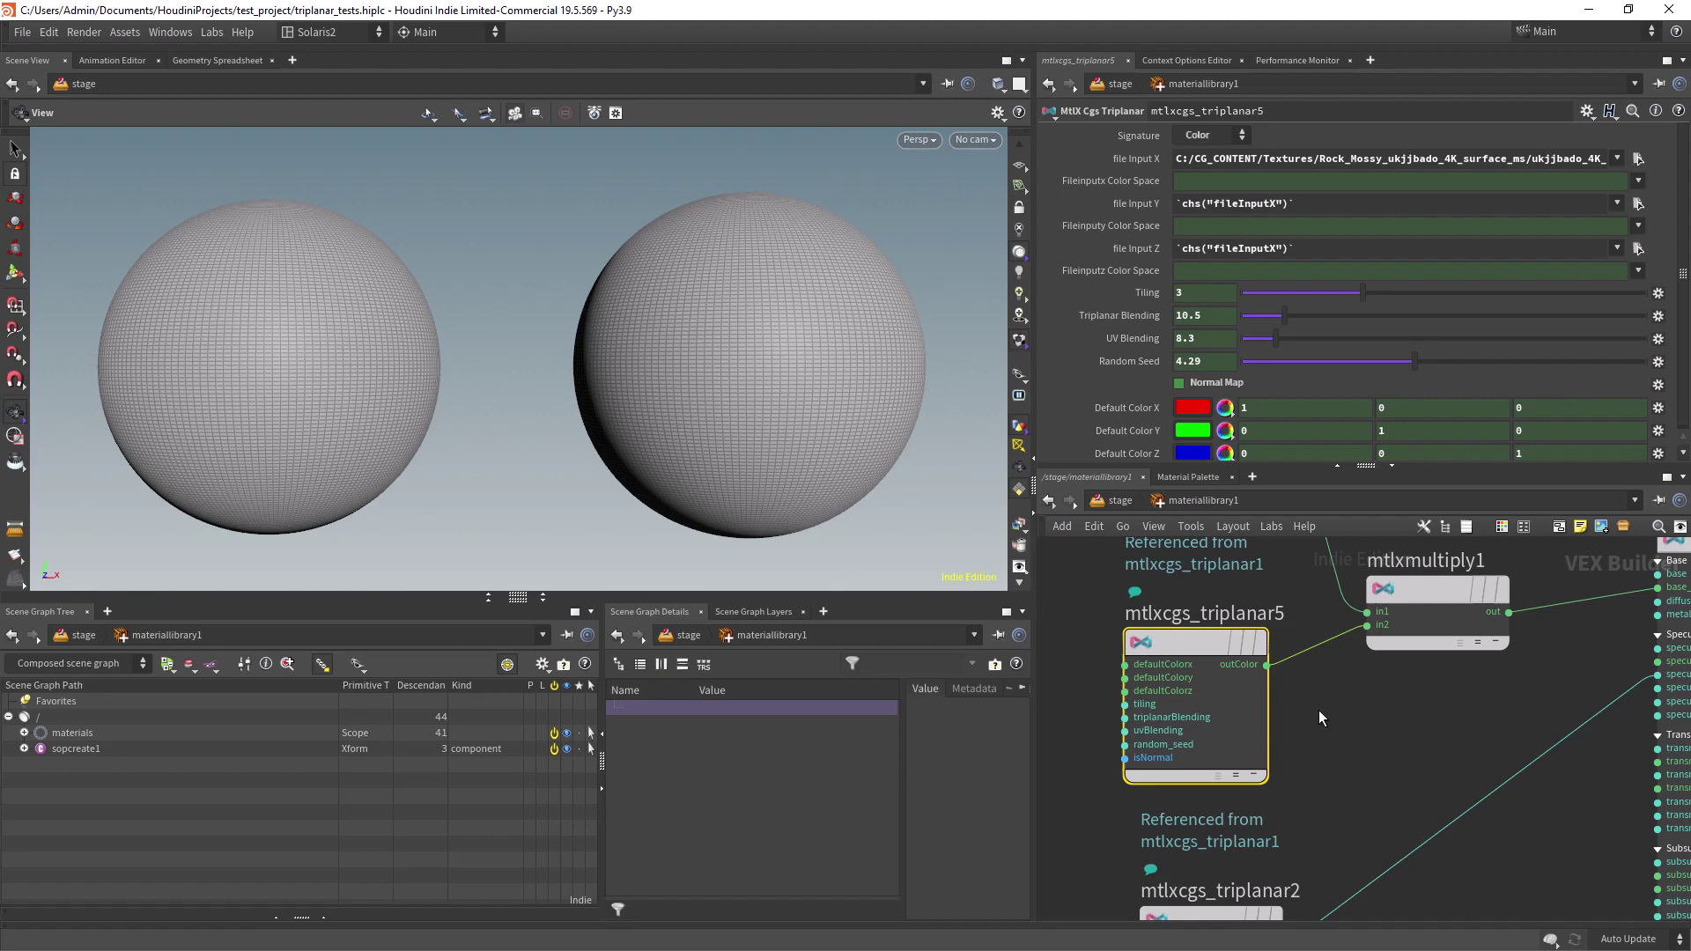
pyautogui.moveTo(1319, 711); pyautogui.dragTo(1302, 509, button='middle')
pyautogui.click(1182, 763)
pyautogui.moveTo(1309, 876); pyautogui.dragTo(1688, 581, button='middle')
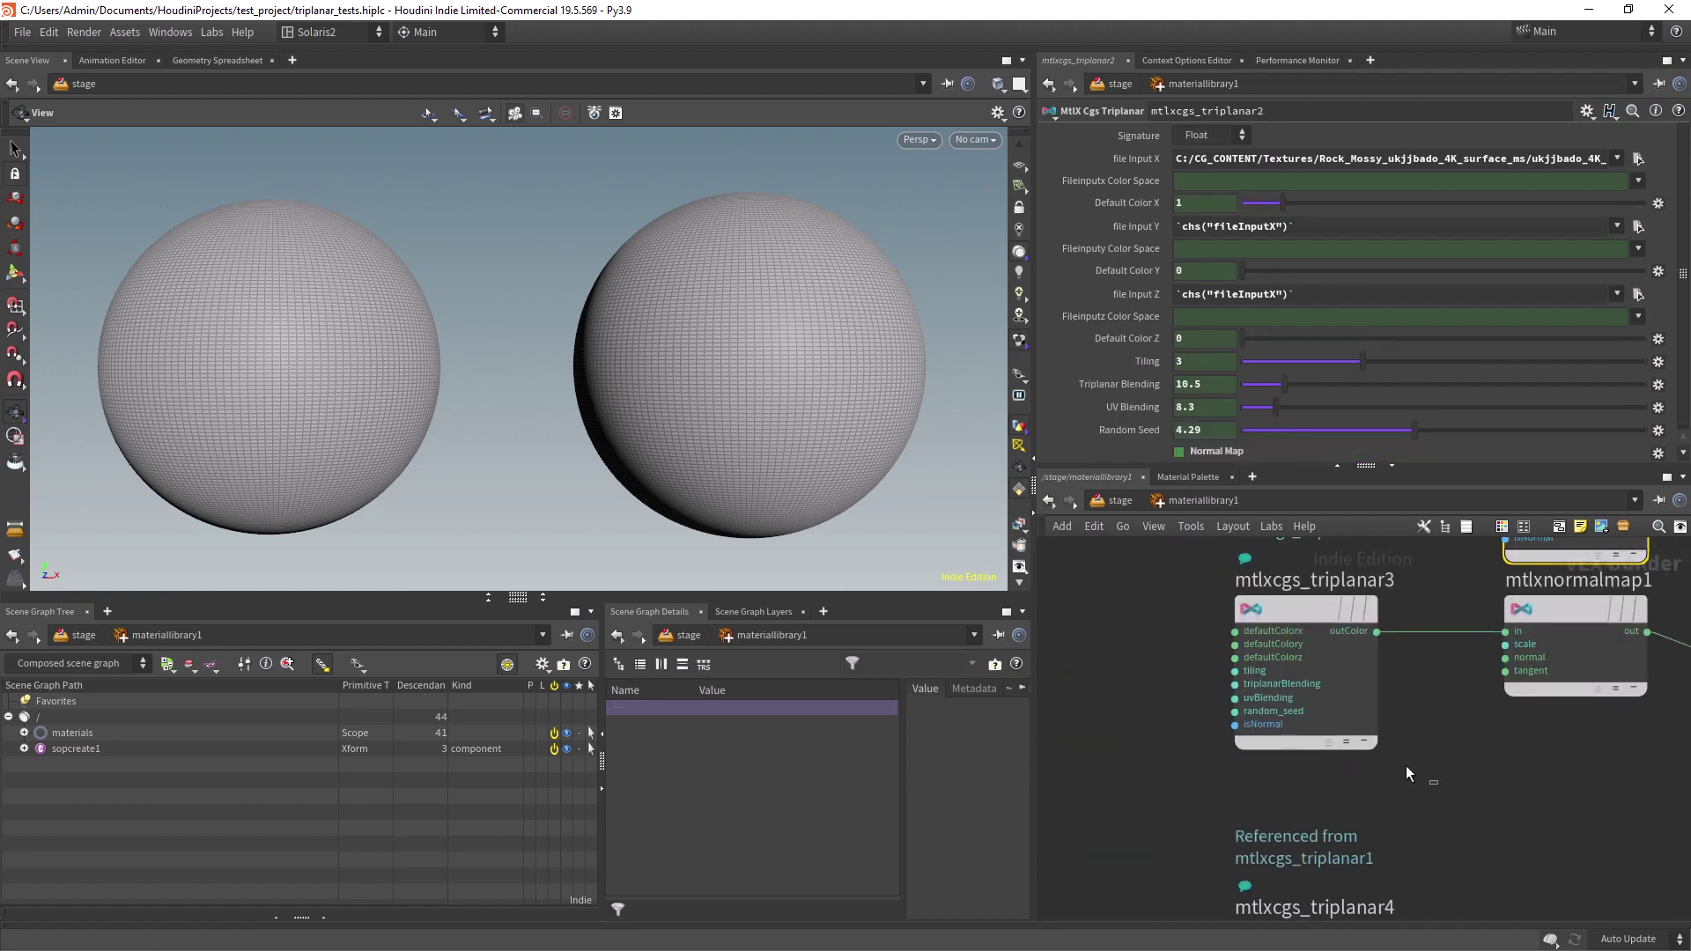
pyautogui.click(1333, 698)
pyautogui.moveTo(1410, 656); pyautogui.dragTo(1309, 655, button='middle')
pyautogui.scroll(-3, 1414, 803)
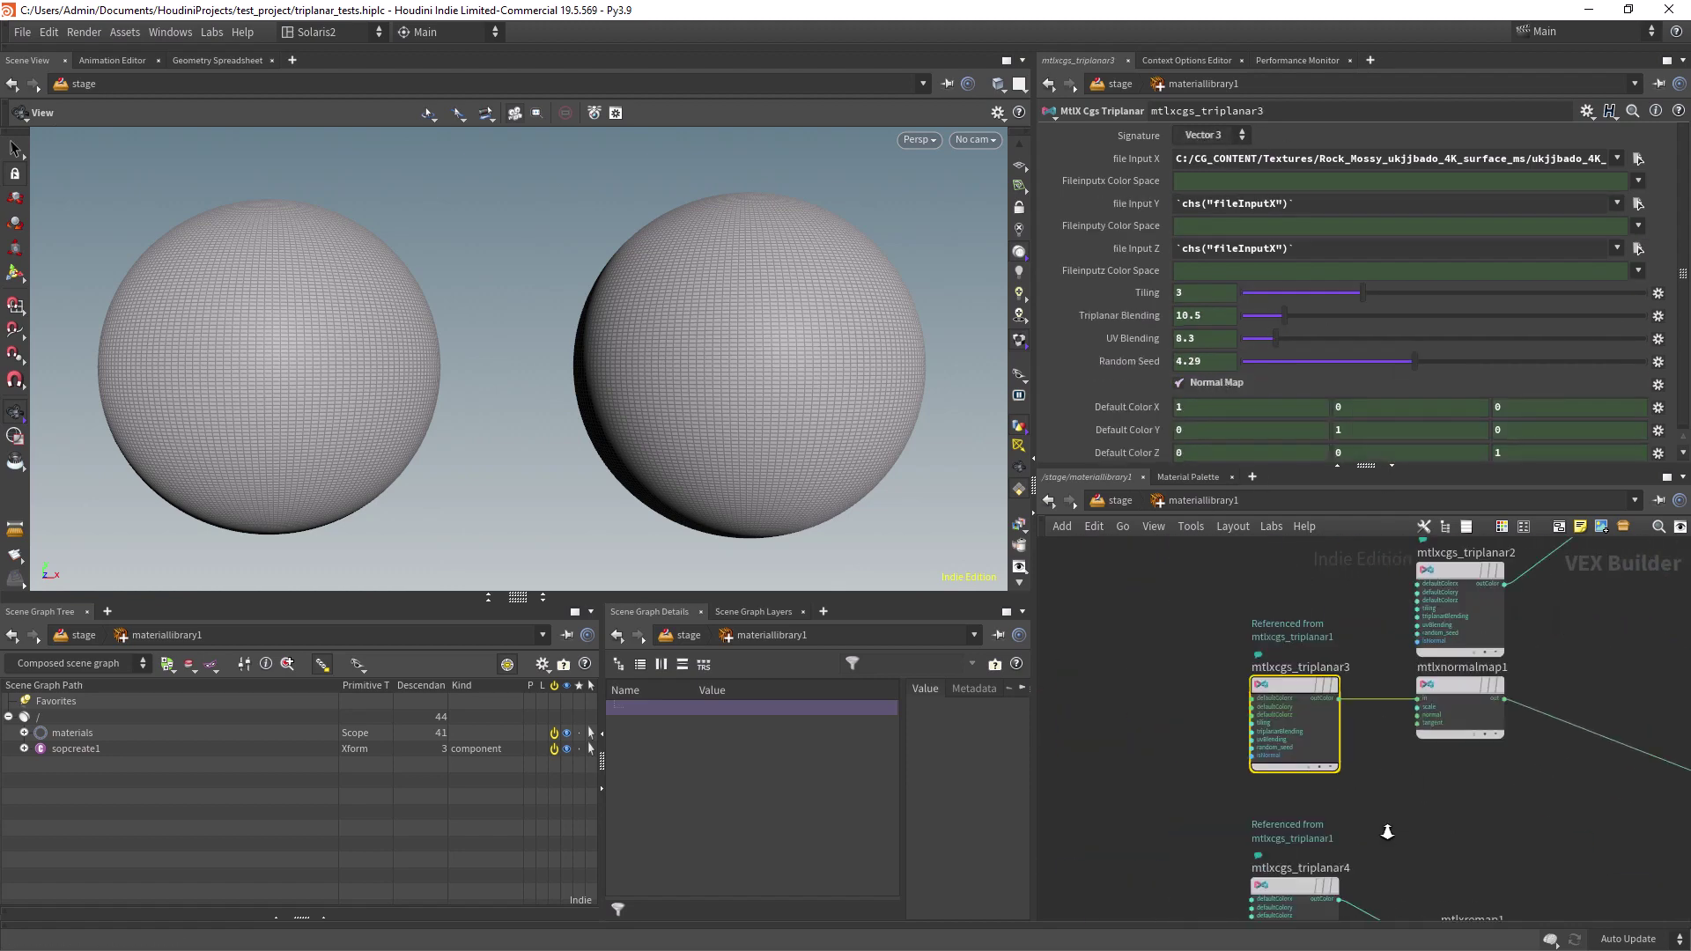
pyautogui.moveTo(1385, 830); pyautogui.dragTo(1310, 676, button='middle')
pyautogui.click(1218, 742)
pyautogui.moveTo(1413, 720); pyautogui.dragTo(1255, 668, button='middle')
pyautogui.click(1399, 764)
pyautogui.click(1237, 759)
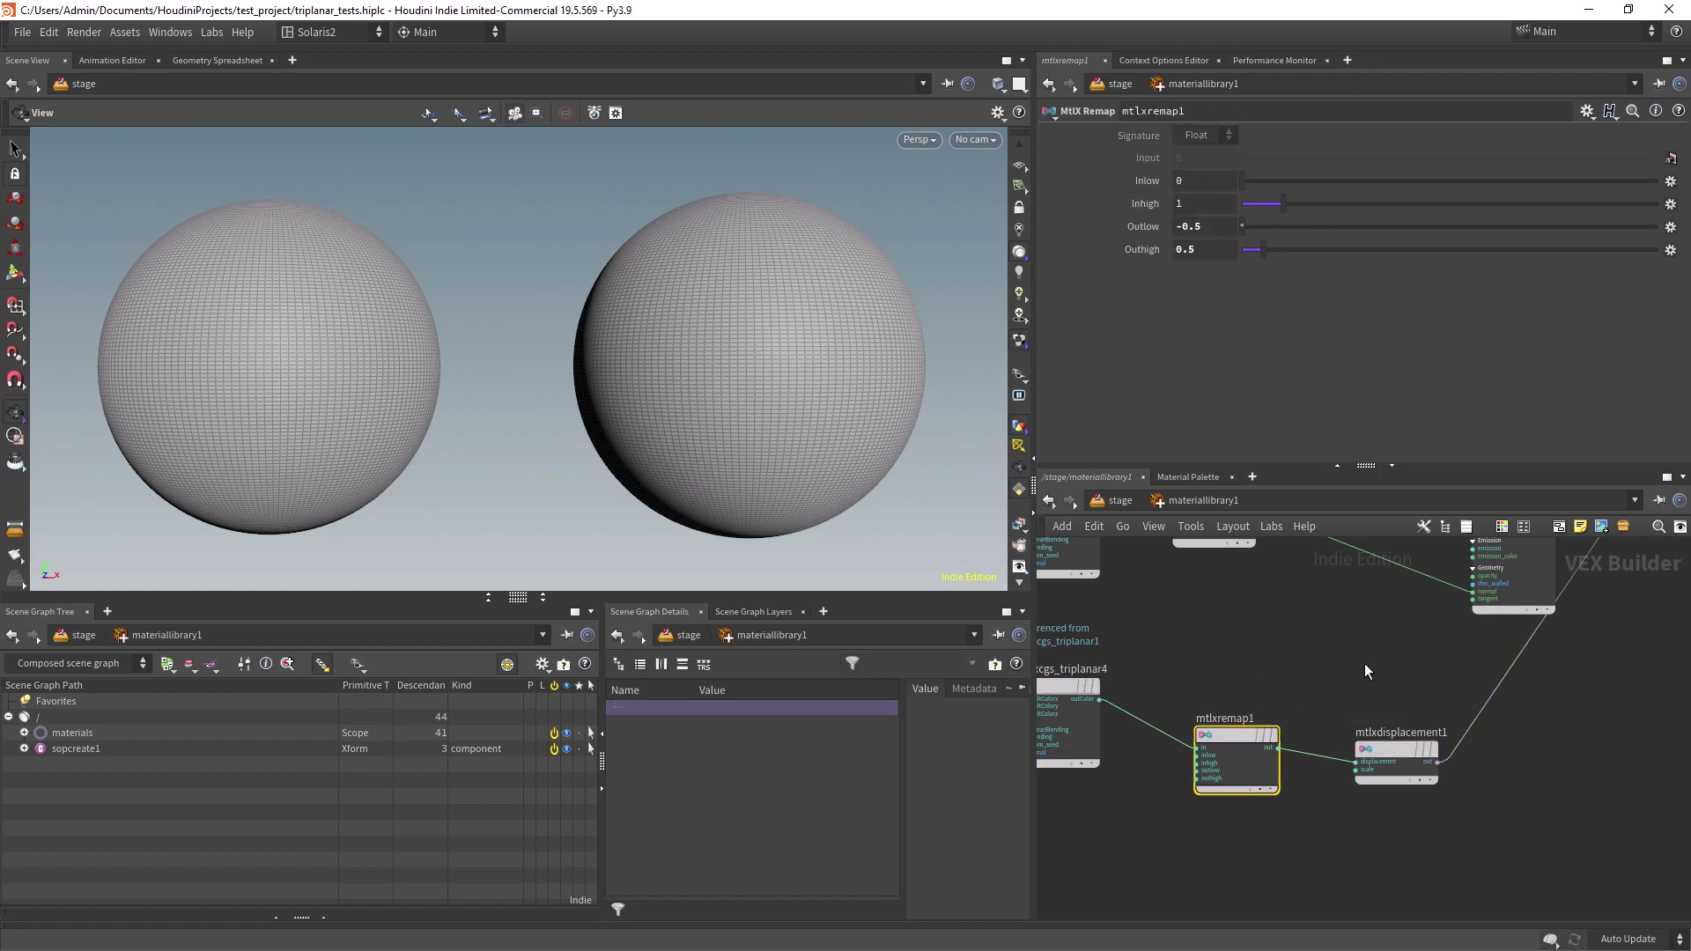
# - Examine the standard triplanar projection network, including mtlxmultiply2, the projection nodes and mtlxmultiply3
pyautogui.scroll(-5, 1365, 663)
pyautogui.moveTo(1558, 647); pyautogui.dragTo(1457, 732, button='middle')
pyautogui.scroll(4, 1393, 721)
pyautogui.moveTo(1665, 687); pyautogui.dragTo(1527, 849, button='middle')
pyautogui.scroll(4, 1270, 689)
pyautogui.moveTo(1199, 683); pyautogui.dragTo(1585, 651, button='middle')
pyautogui.click(1498, 642)
pyautogui.moveTo(1572, 758); pyautogui.dragTo(1081, 786, button='middle')
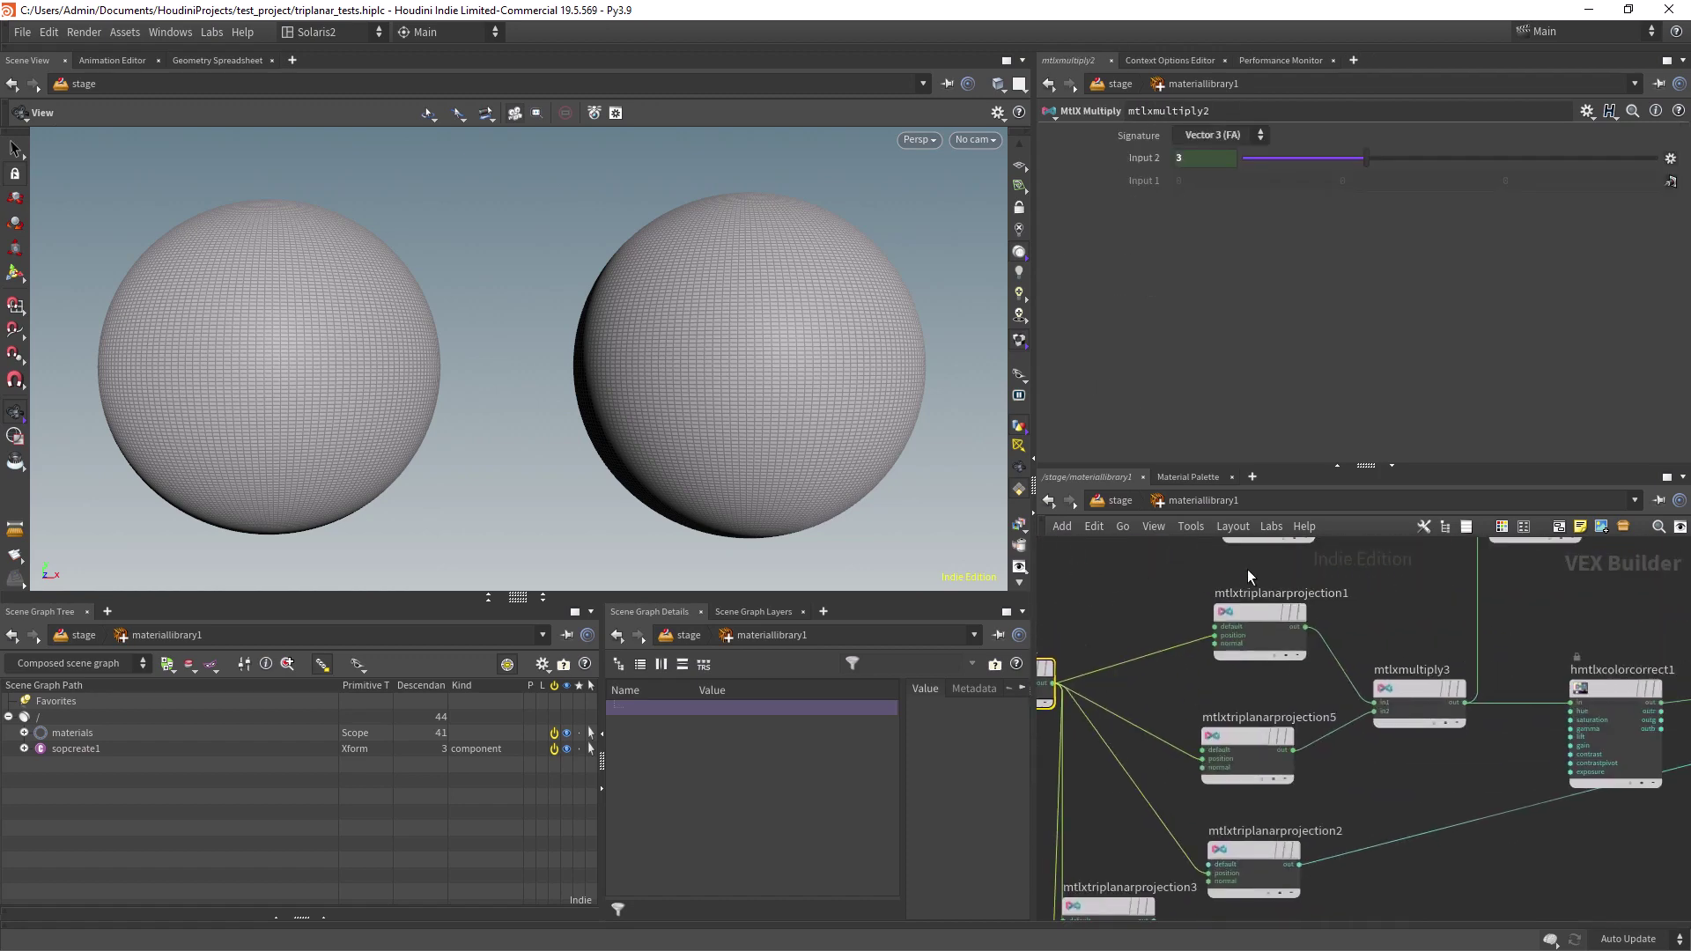
pyautogui.click(1264, 622)
pyautogui.moveTo(1440, 766); pyautogui.dragTo(1262, 749, button='middle')
pyautogui.click(1252, 685)
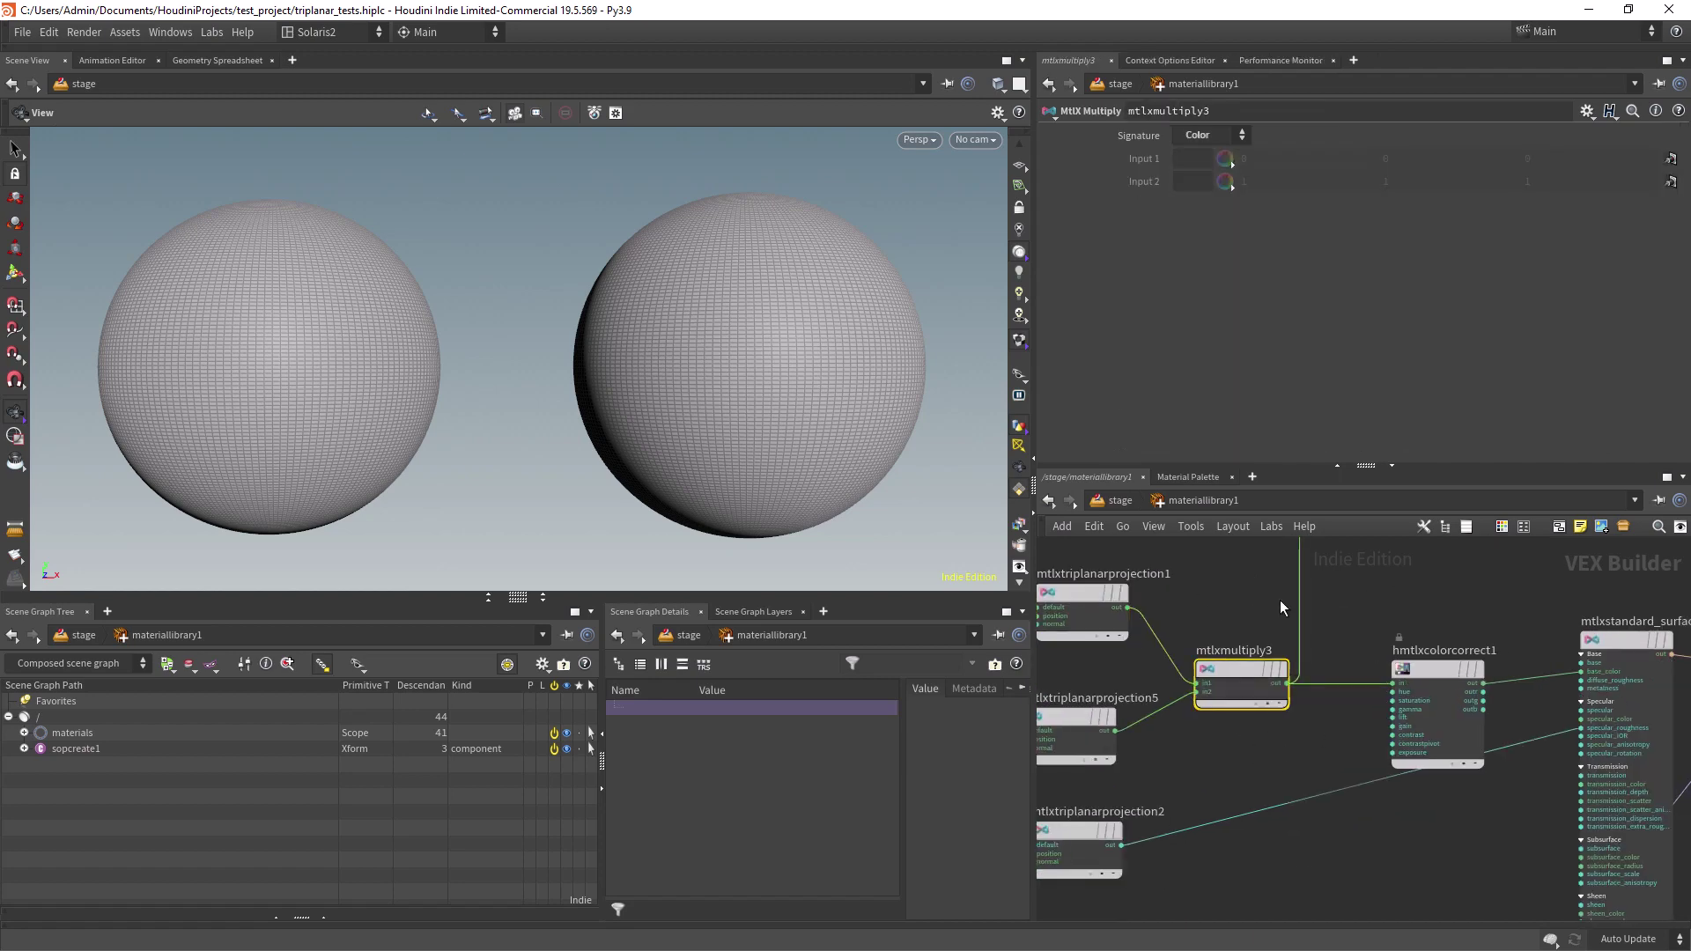
pyautogui.moveTo(1426, 626); pyautogui.dragTo(1302, 608, button='middle')
pyautogui.scroll(-3, 1302, 608)
pyautogui.moveTo(1418, 581); pyautogui.dragTo(1529, 644, button='middle')
pyautogui.scroll(-4, 1293, 600)
pyautogui.moveTo(1233, 634); pyautogui.dragTo(1395, 622, button='middle')
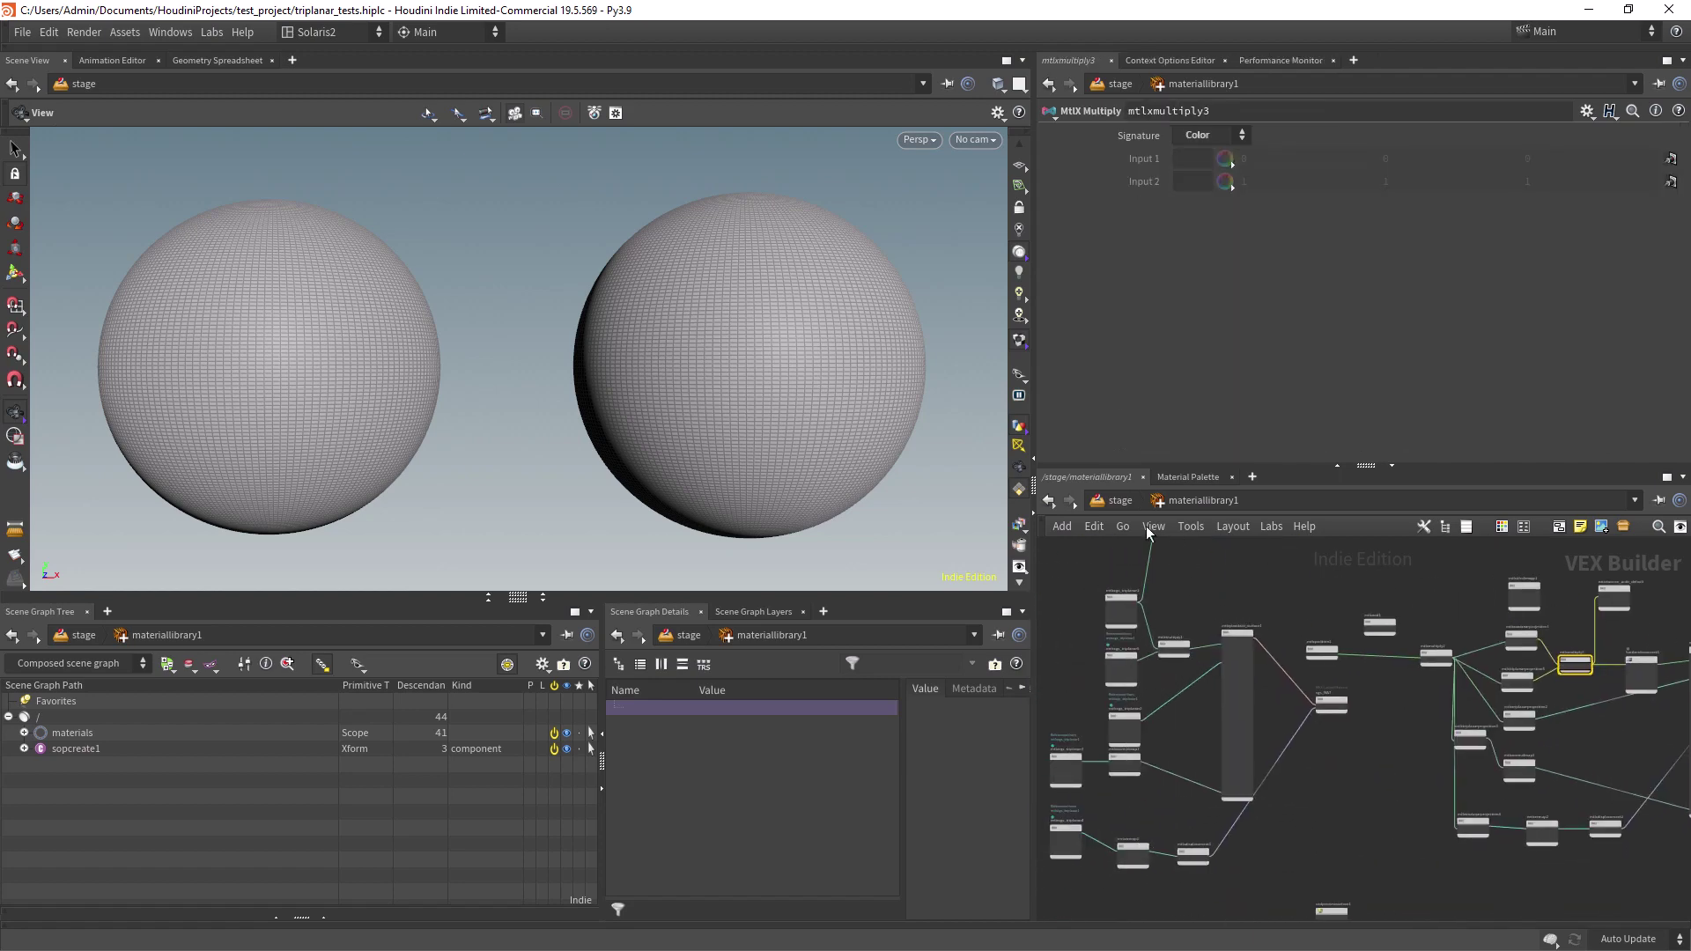
# - Return to the stage, select karmarendersettings and render both spheres with Karma in the viewport
pyautogui.click(1120, 501)
pyautogui.moveTo(1304, 795); pyautogui.dragTo(1271, 721, button='middle')
pyautogui.click(1340, 804)
pyautogui.click(918, 143)
pyautogui.click(923, 222)
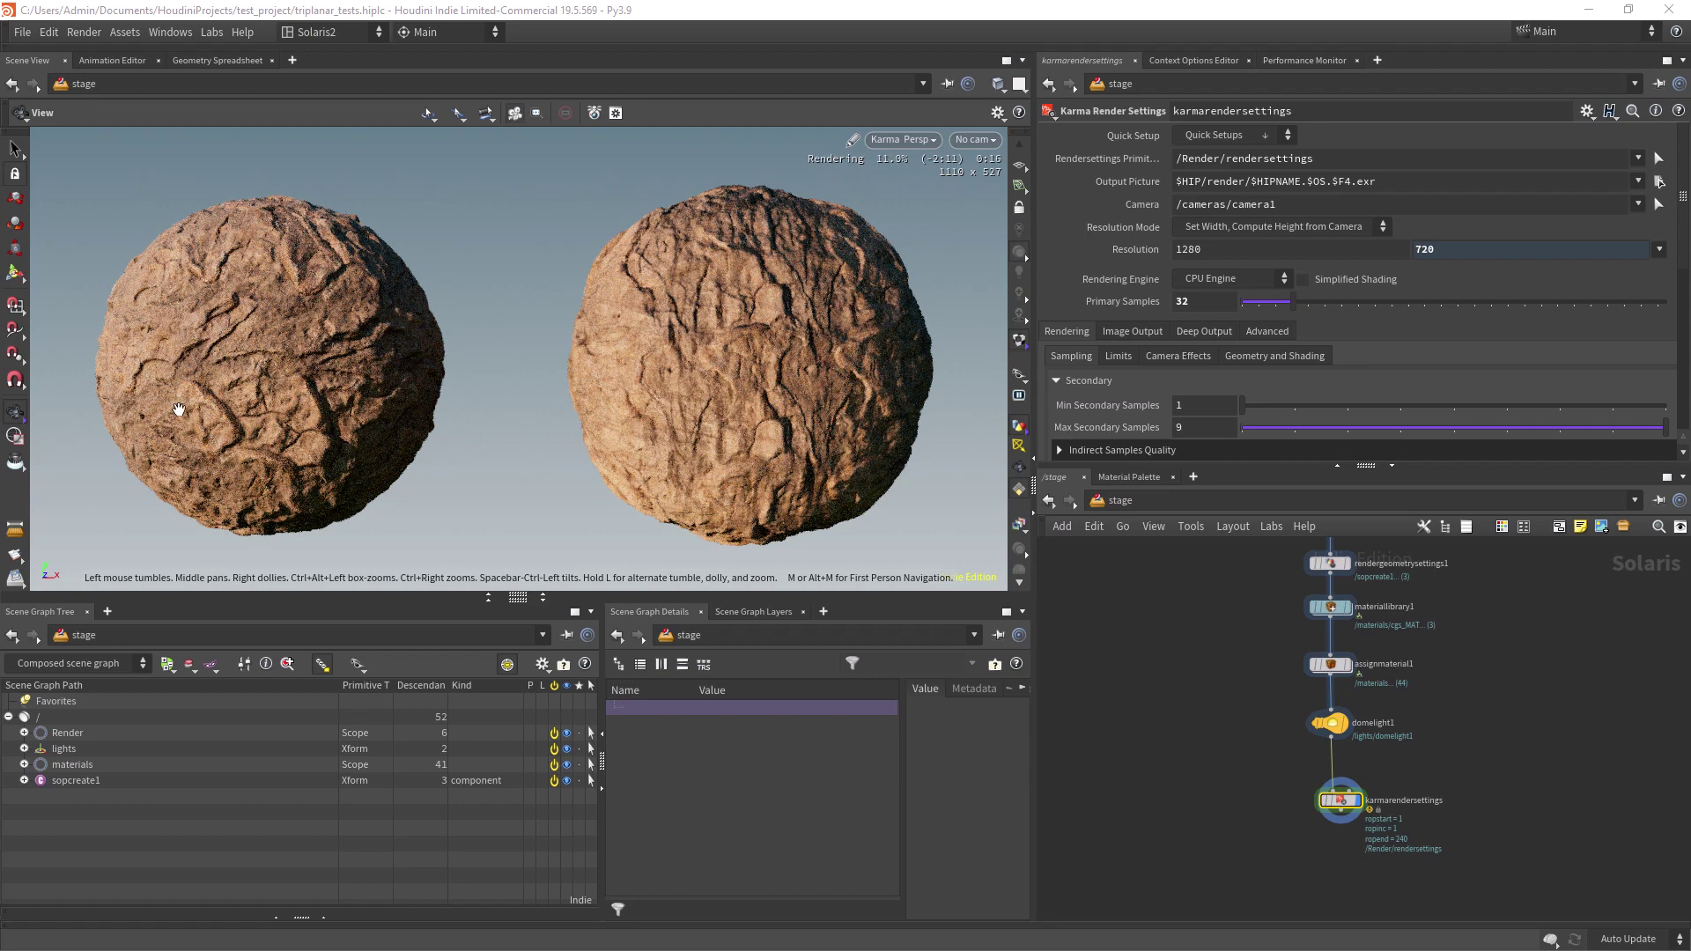
# - Reopen materiallibrary1 and inspect mtlxcgs_triplanar1's tiling and the expression driving Input 2 of mtlxmultiply2
pyautogui.doubleClick(1325, 607)
pyautogui.scroll(5, 1212, 602)
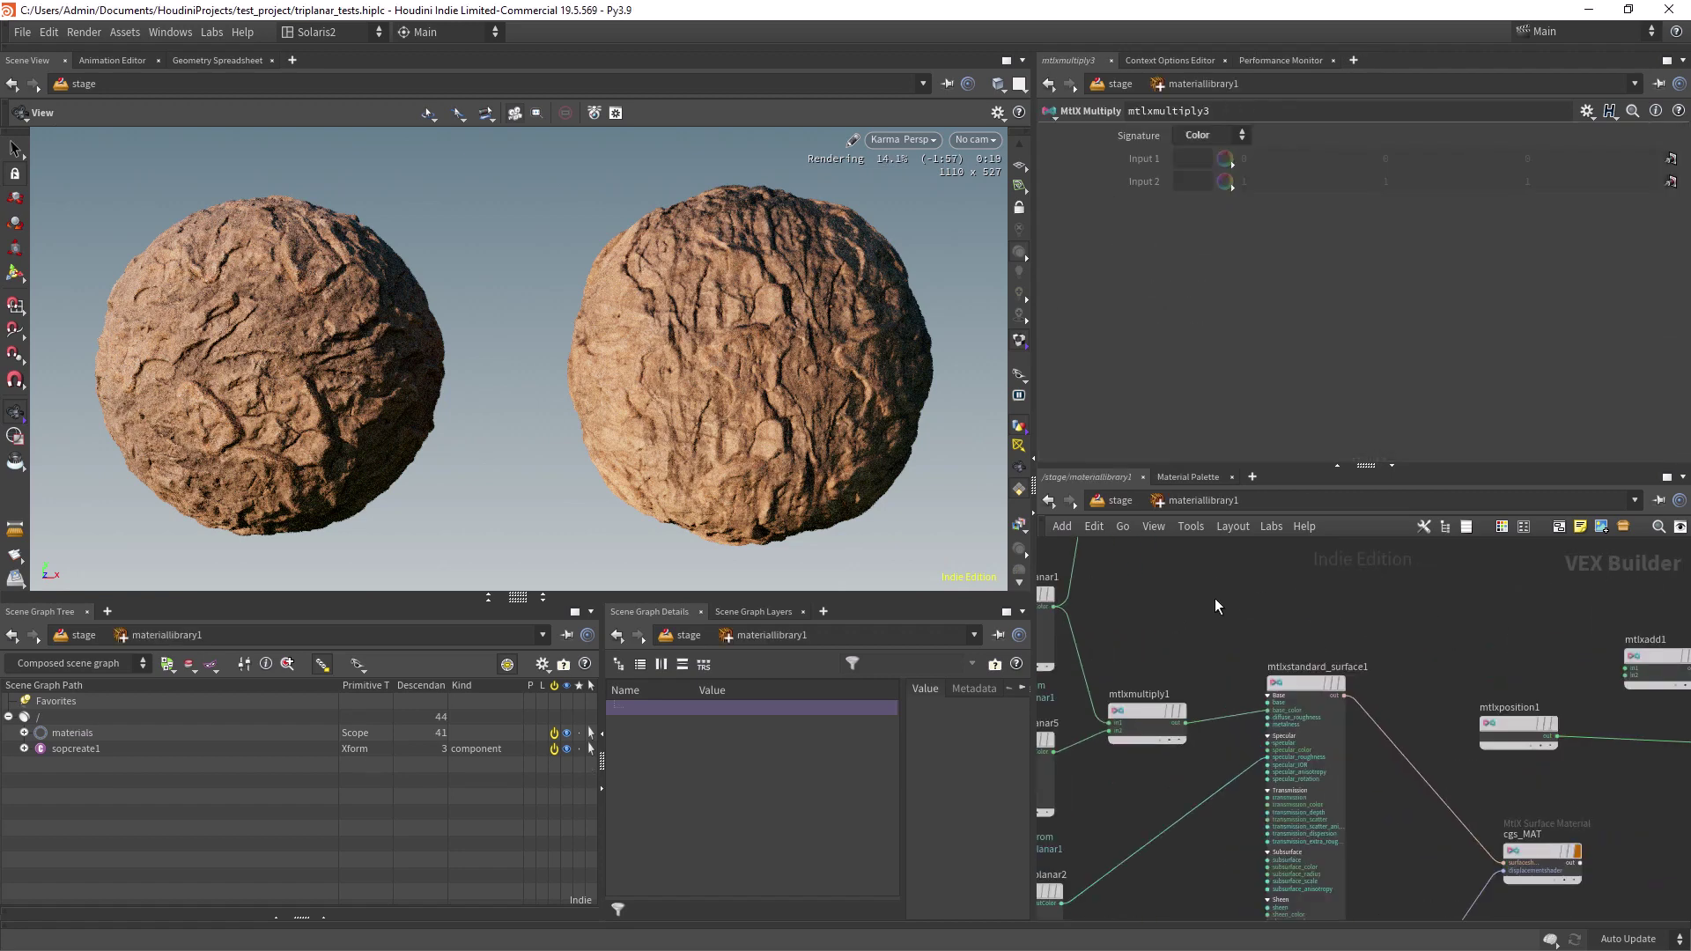
pyautogui.moveTo(1190, 613); pyautogui.dragTo(1364, 591, button='middle')
pyautogui.click(1192, 577)
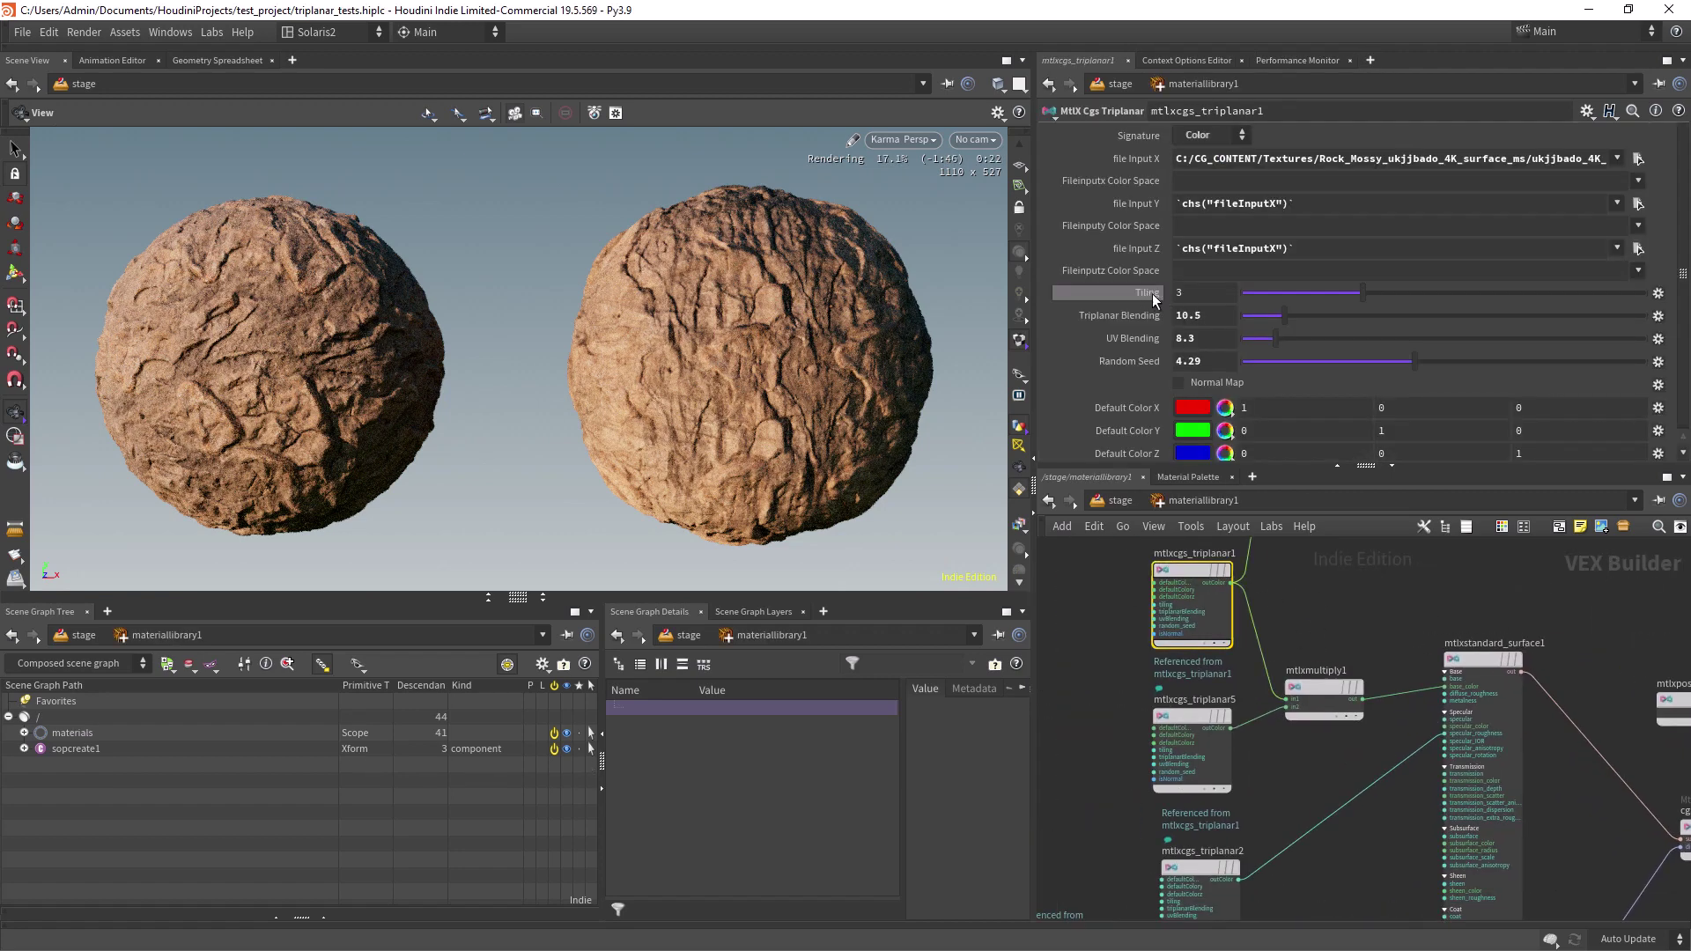
pyautogui.scroll(-4, 1339, 564)
pyautogui.moveTo(1684, 548); pyautogui.dragTo(1355, 605, button='middle')
pyautogui.moveTo(1597, 644); pyautogui.dragTo(1262, 632, button='middle')
pyautogui.moveTo(1054, 635); pyautogui.dragTo(1140, 603, button='middle')
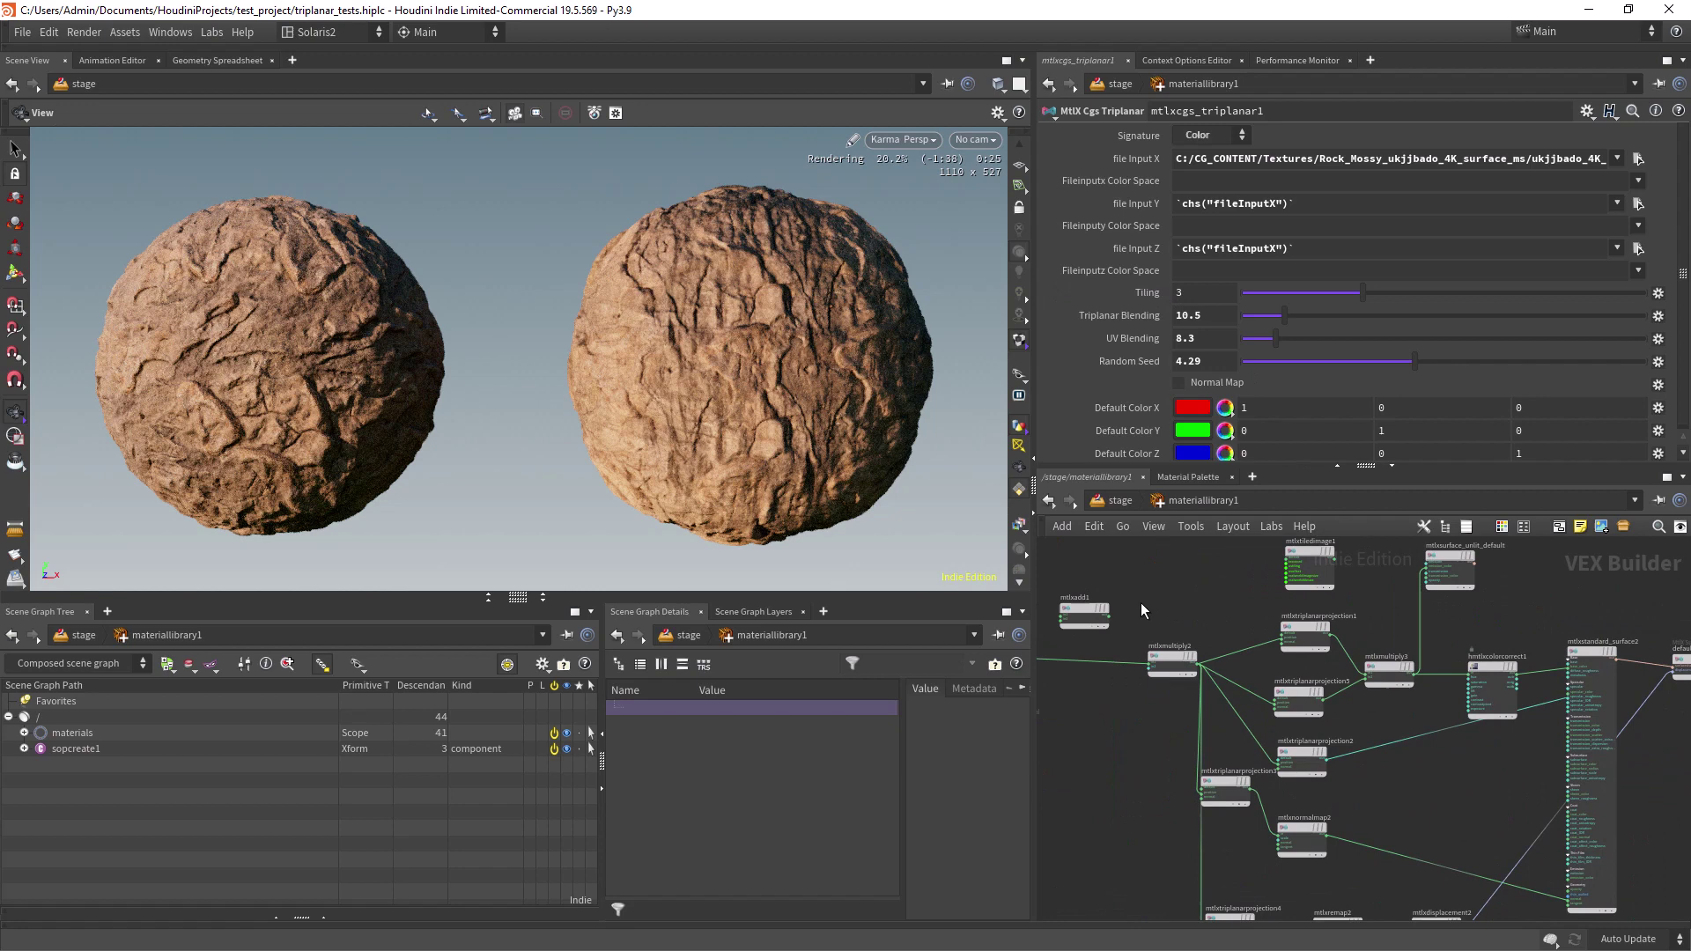
pyautogui.scroll(3, 1139, 599)
pyautogui.moveTo(1173, 626); pyautogui.dragTo(1179, 756)
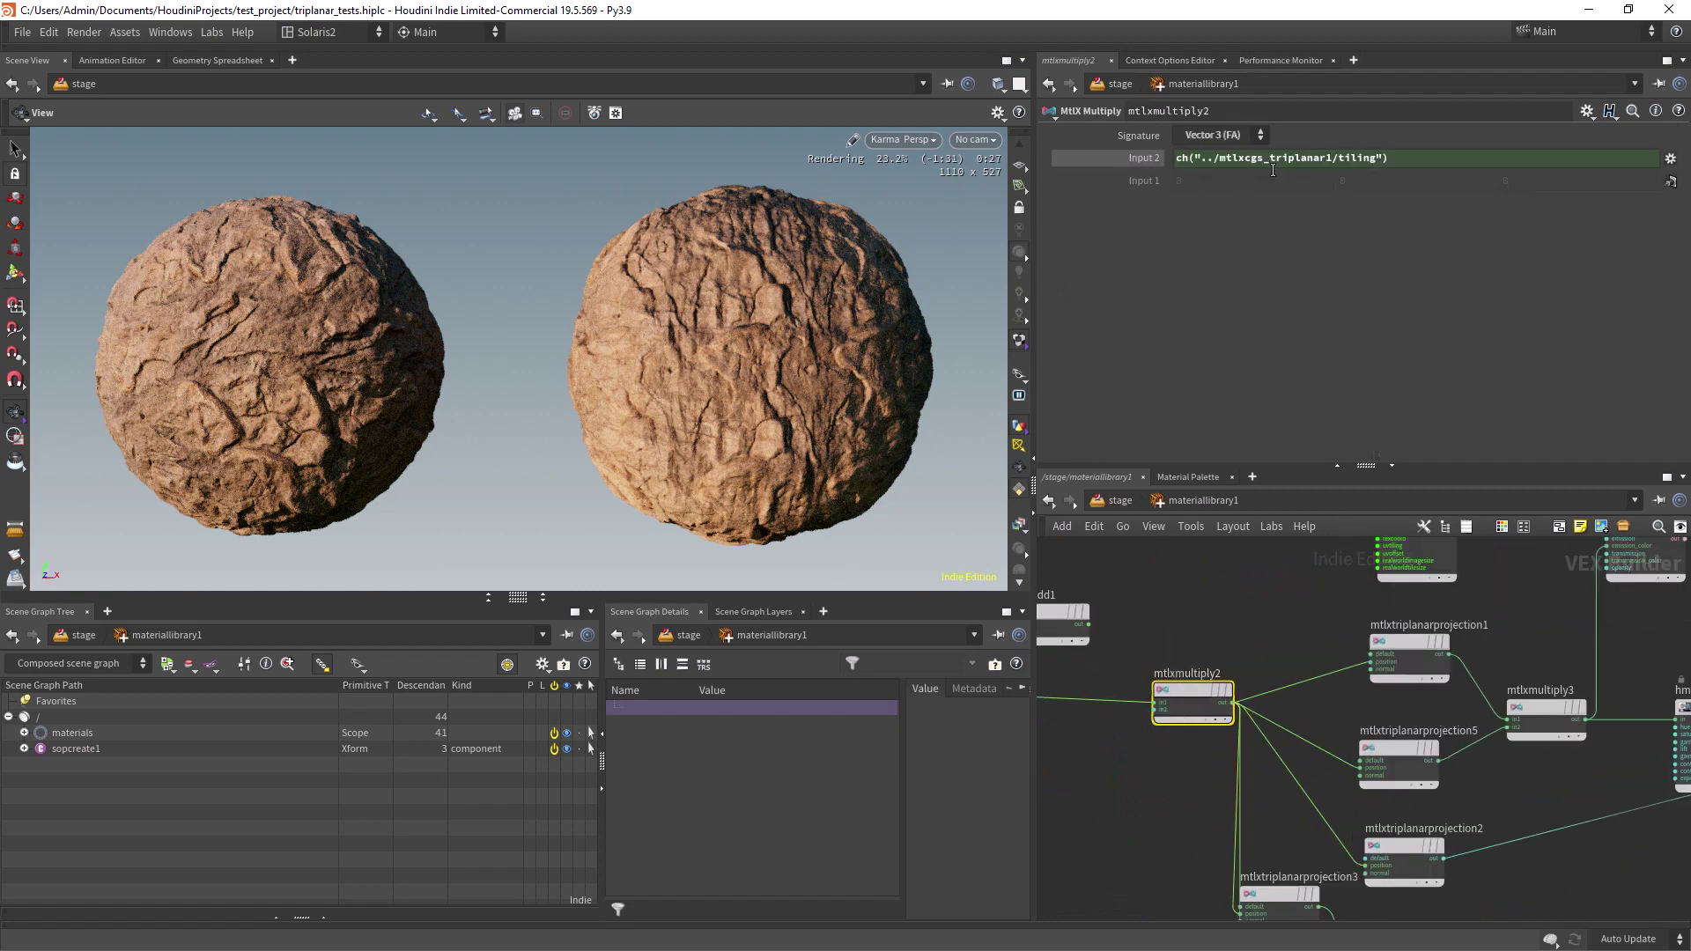
pyautogui.click(1144, 159)
# - Set the tiling of mtlxcgs_triplanar1 to 4
pyautogui.scroll(-5, 1172, 577)
pyautogui.moveTo(1161, 701); pyautogui.dragTo(1401, 725, button='middle')
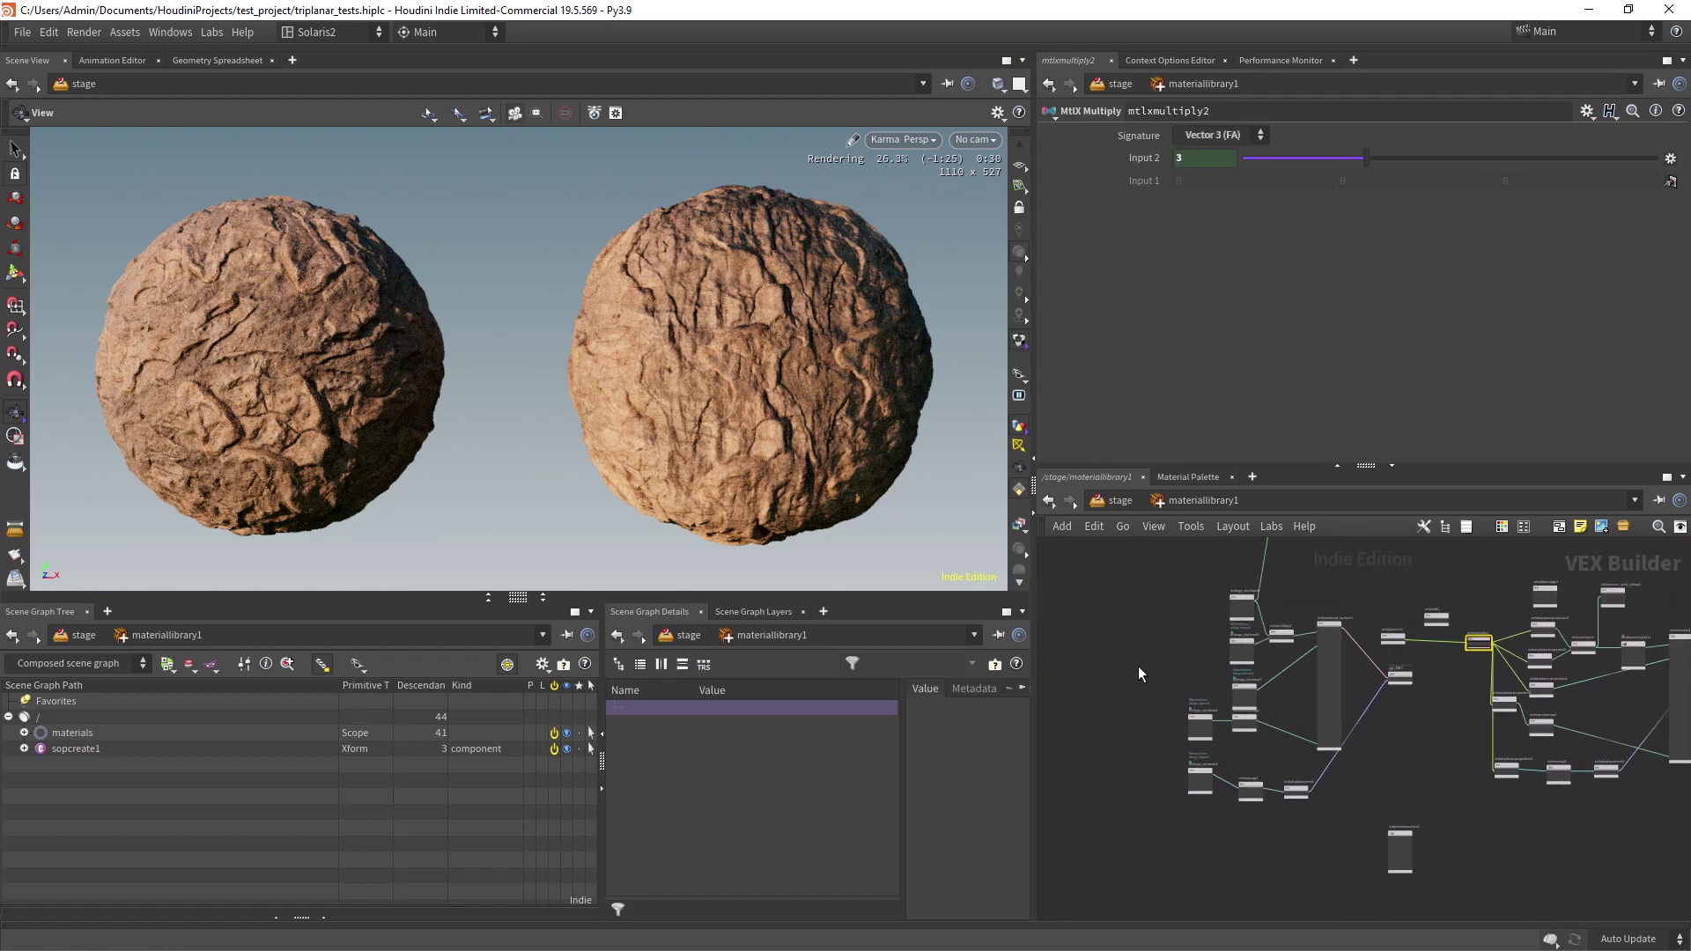
pyautogui.scroll(4, 1154, 660)
pyautogui.moveTo(1168, 654); pyautogui.dragTo(1071, 740, button='middle')
pyautogui.moveTo(1103, 612); pyautogui.dragTo(1164, 689)
pyautogui.write('4')
pyautogui.press('Return')
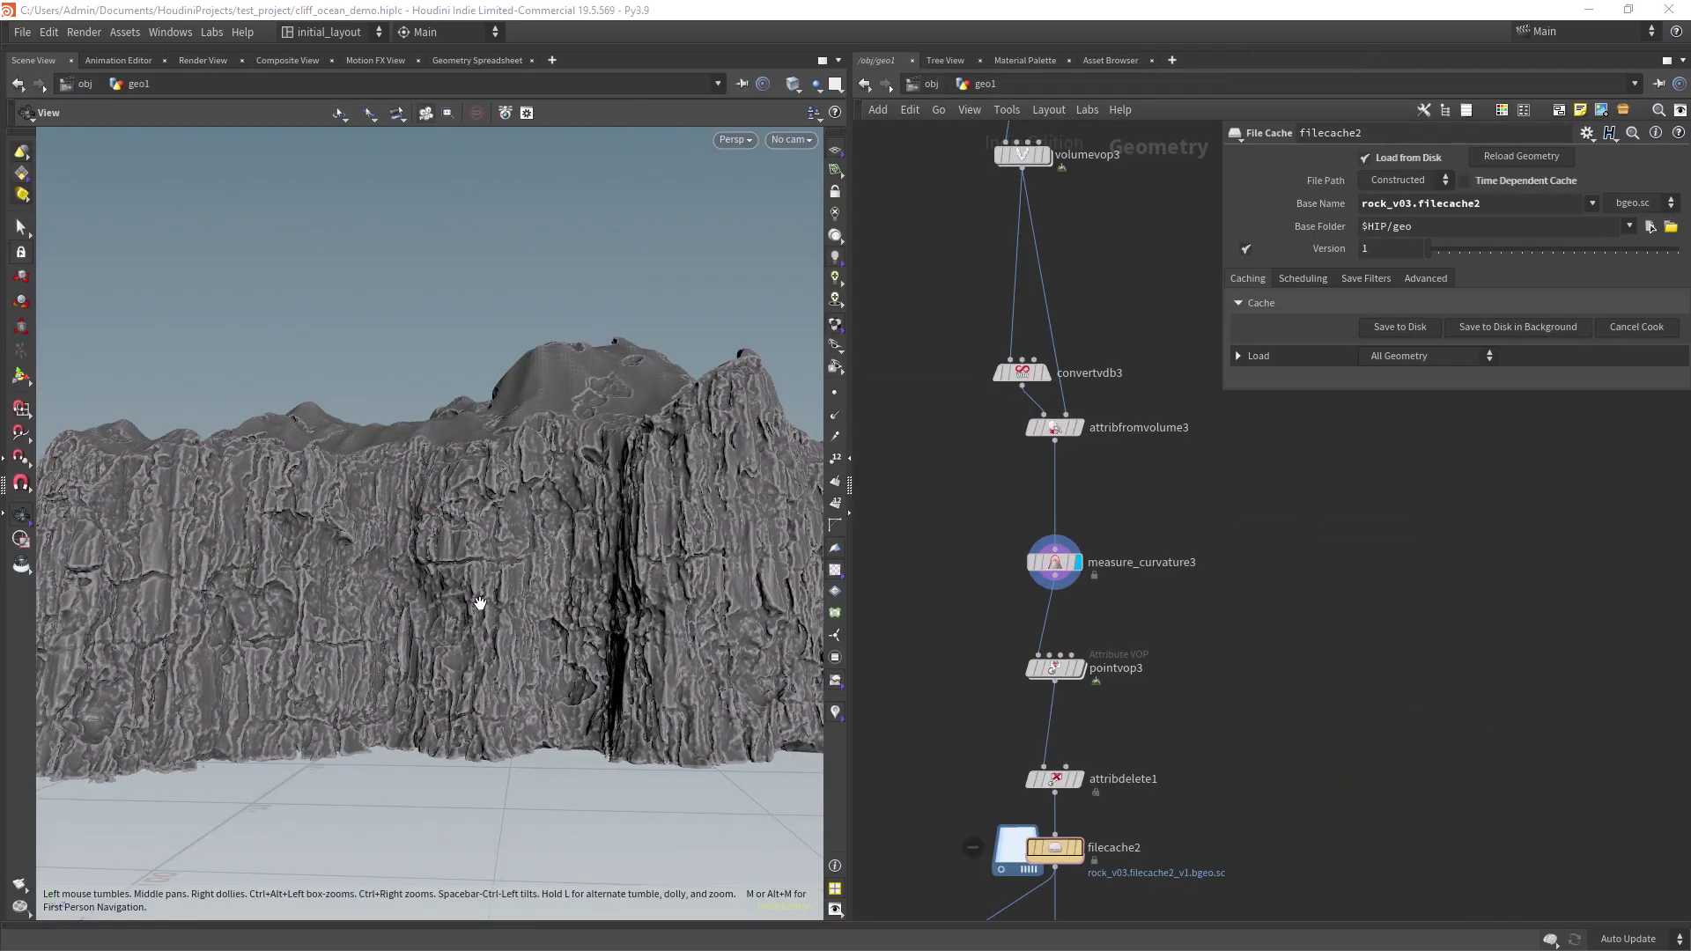
# - In cliff_ocean_demo.hiplc, display the cliff geometry at the attribfromvolume3 node
pyautogui.scroll(-5, 484, 604)
pyautogui.click(1076, 429)
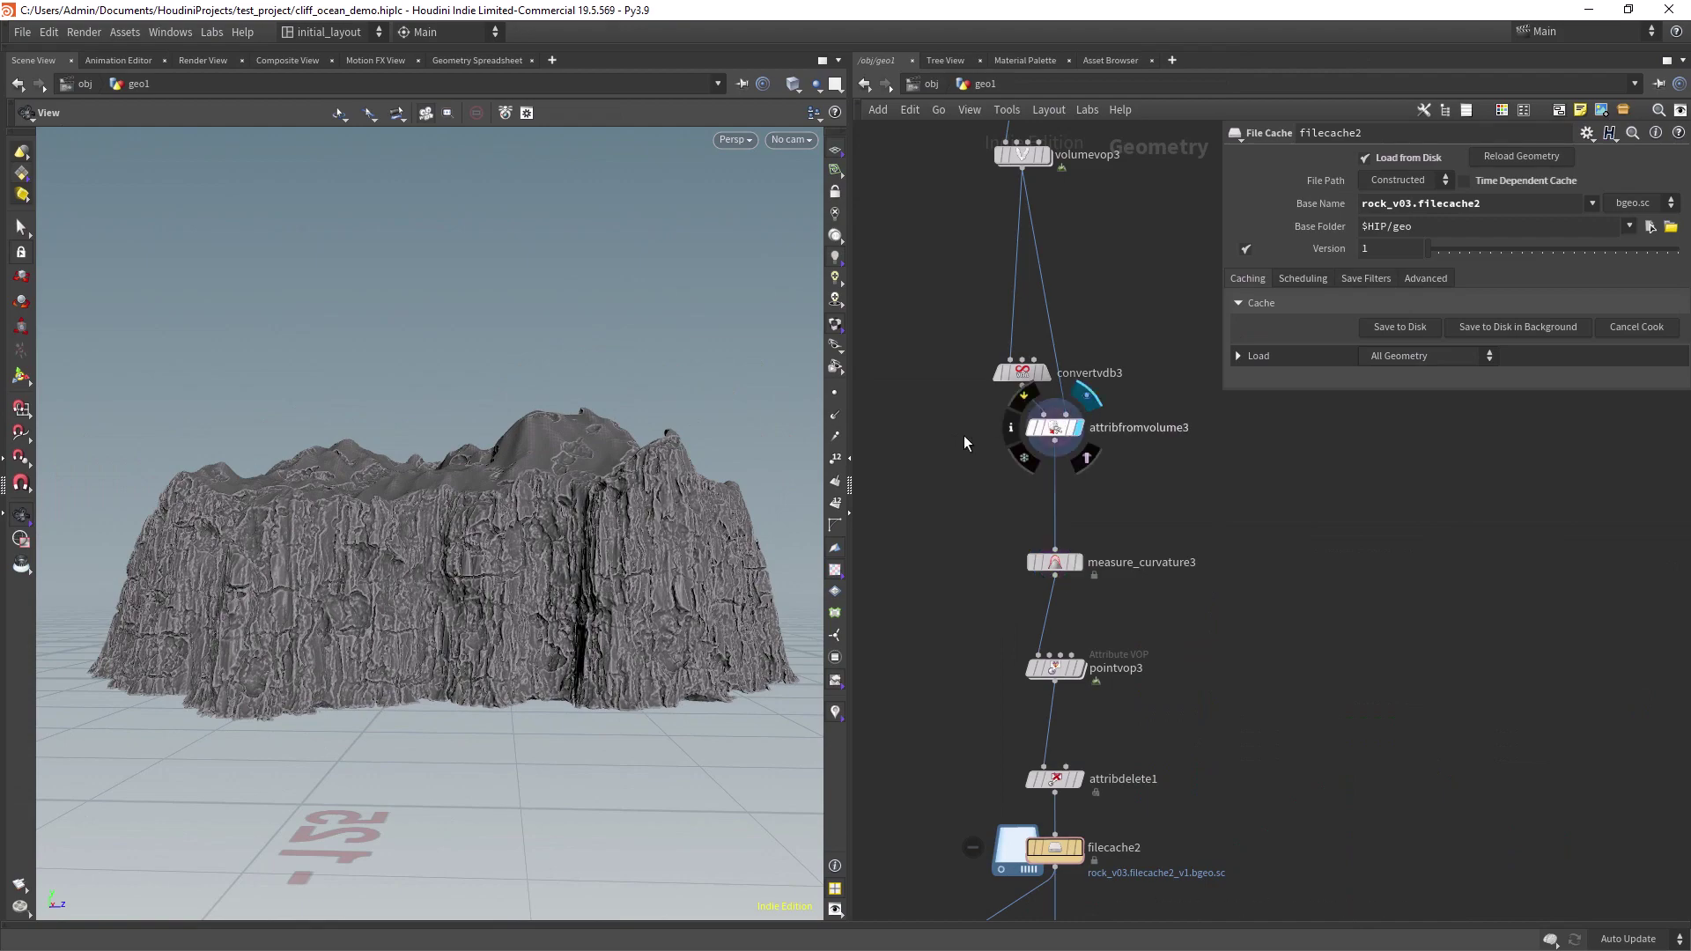
# - Examine the cliff geometry up close and review the nodes upstream and downstream of attribfromvolume3
pyautogui.scroll(5, 614, 532)
pyautogui.moveTo(614, 532); pyautogui.dragTo(622, 564)
pyautogui.moveTo(917, 400); pyautogui.dragTo(951, 706, button='middle')
pyautogui.moveTo(958, 287); pyautogui.dragTo(967, 575, button='middle')
pyautogui.moveTo(930, 197); pyautogui.dragTo(926, 349, button='middle')
pyautogui.moveTo(953, 829); pyautogui.dragTo(912, 304, button='middle')
pyautogui.scroll(-5, 928, 572)
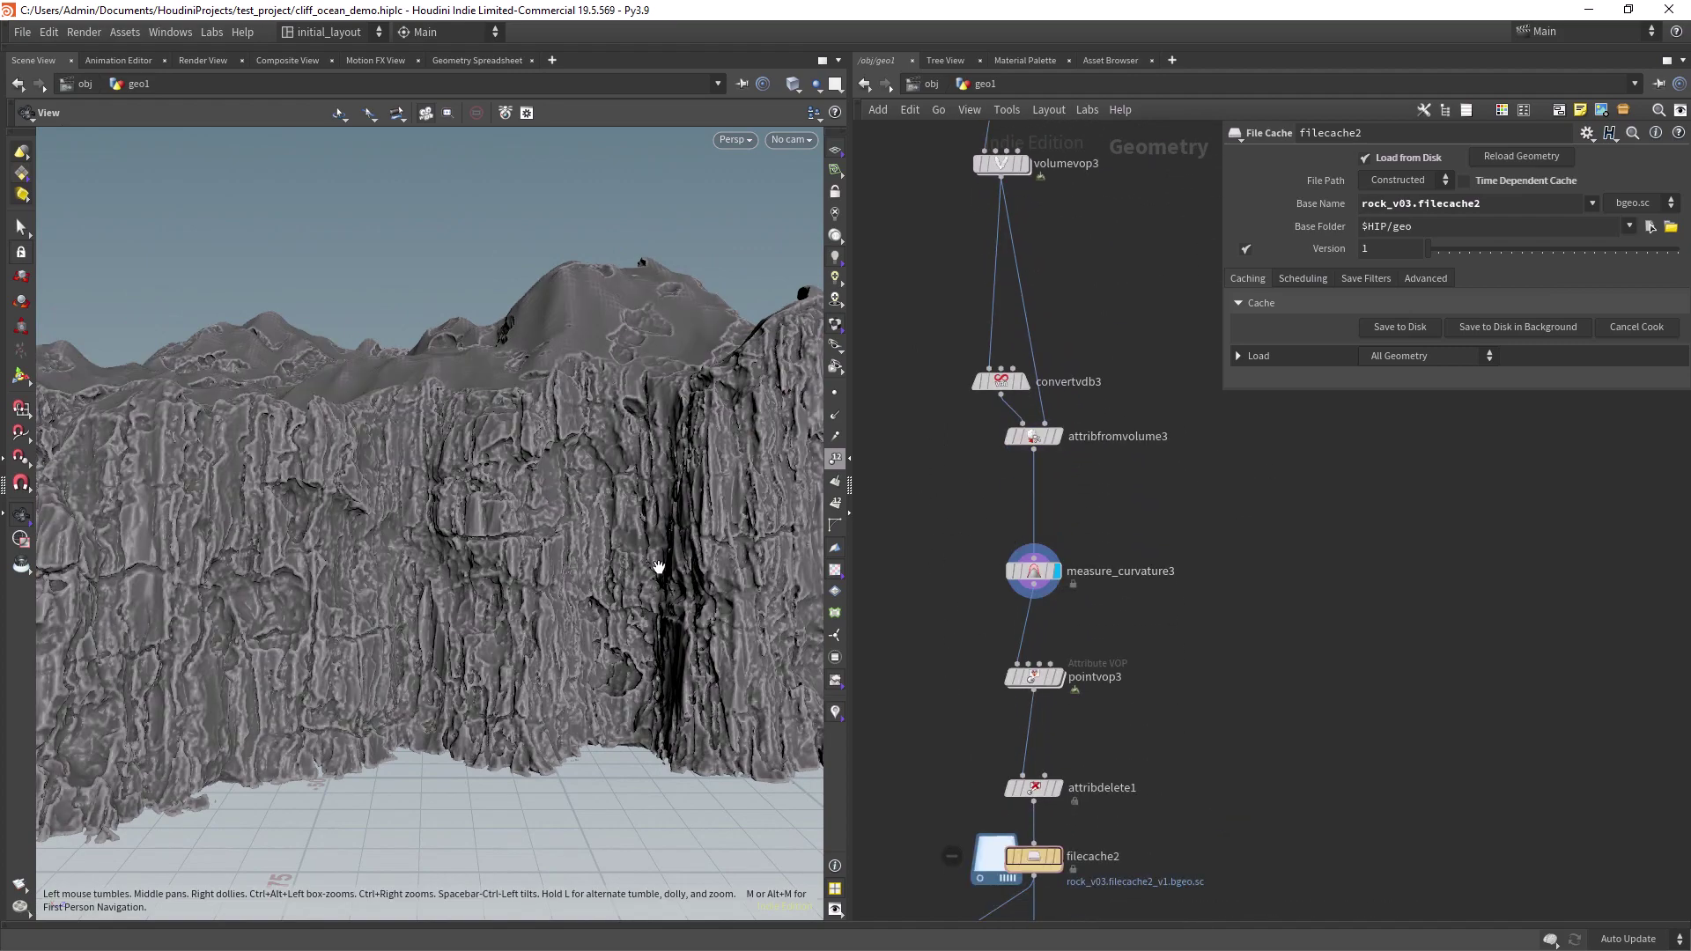
# - Select measure_curvature3 and inspect its curvature method, voxel size, and convexity and concavity settings
pyautogui.scroll(-3, 657, 570)
pyautogui.click(1034, 572)
pyautogui.click(1411, 186)
pyautogui.click(1272, 245)
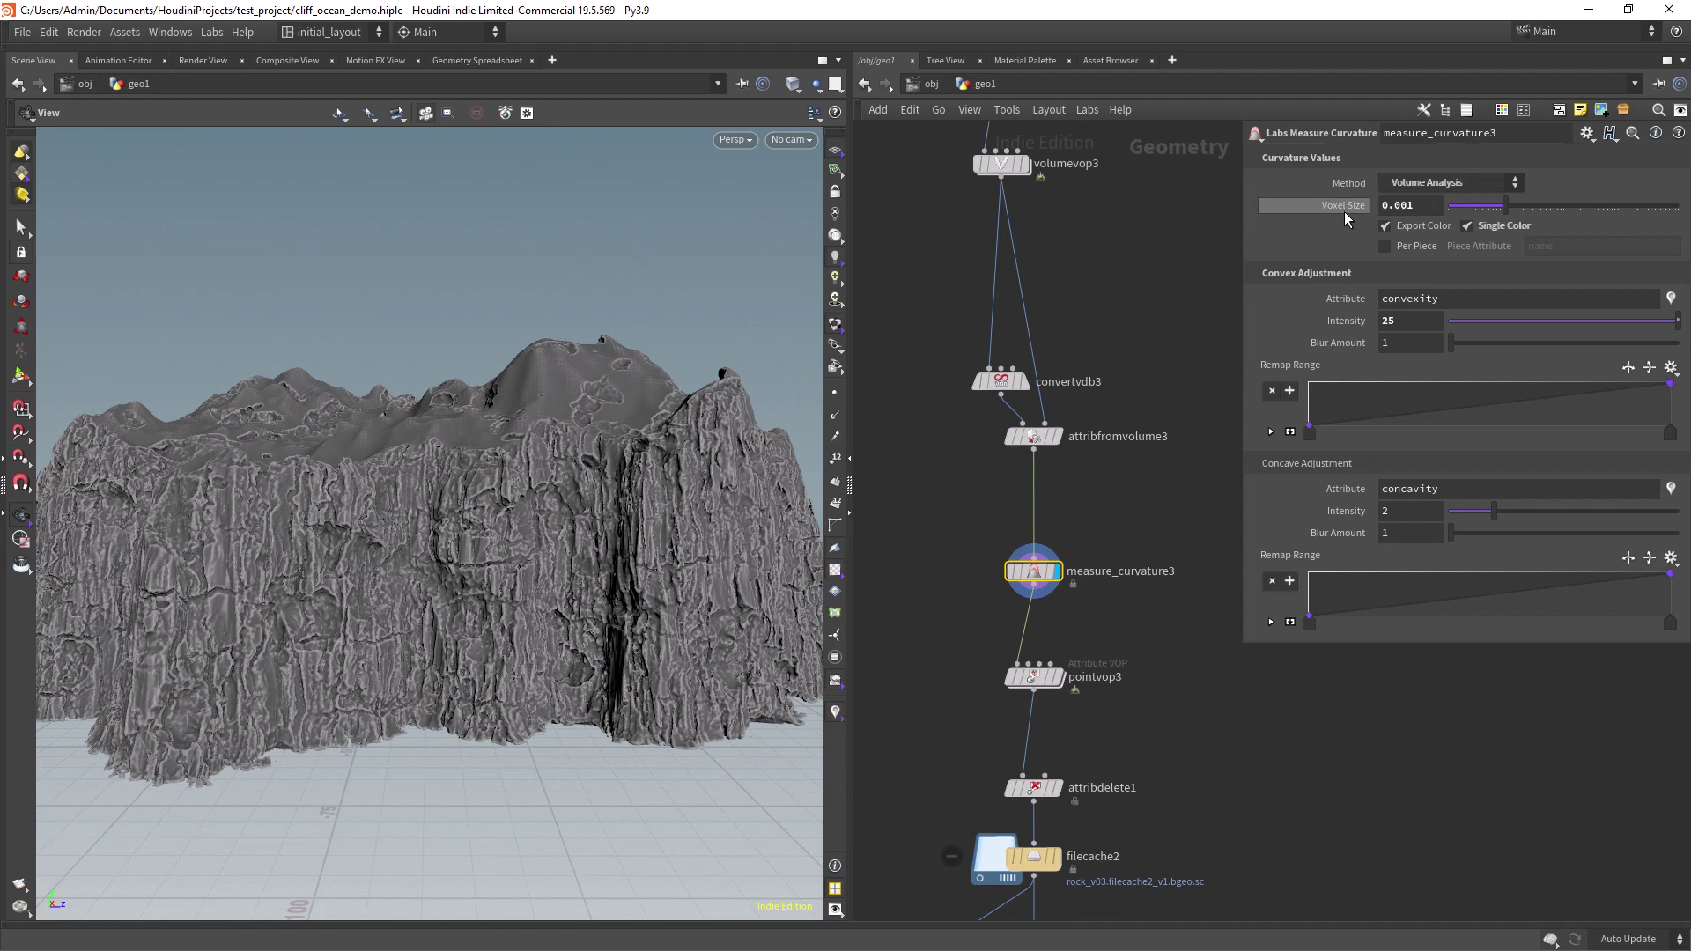
pyautogui.moveTo(1114, 618); pyautogui.dragTo(1118, 526, button='middle')
pyautogui.scroll(3, 1113, 526)
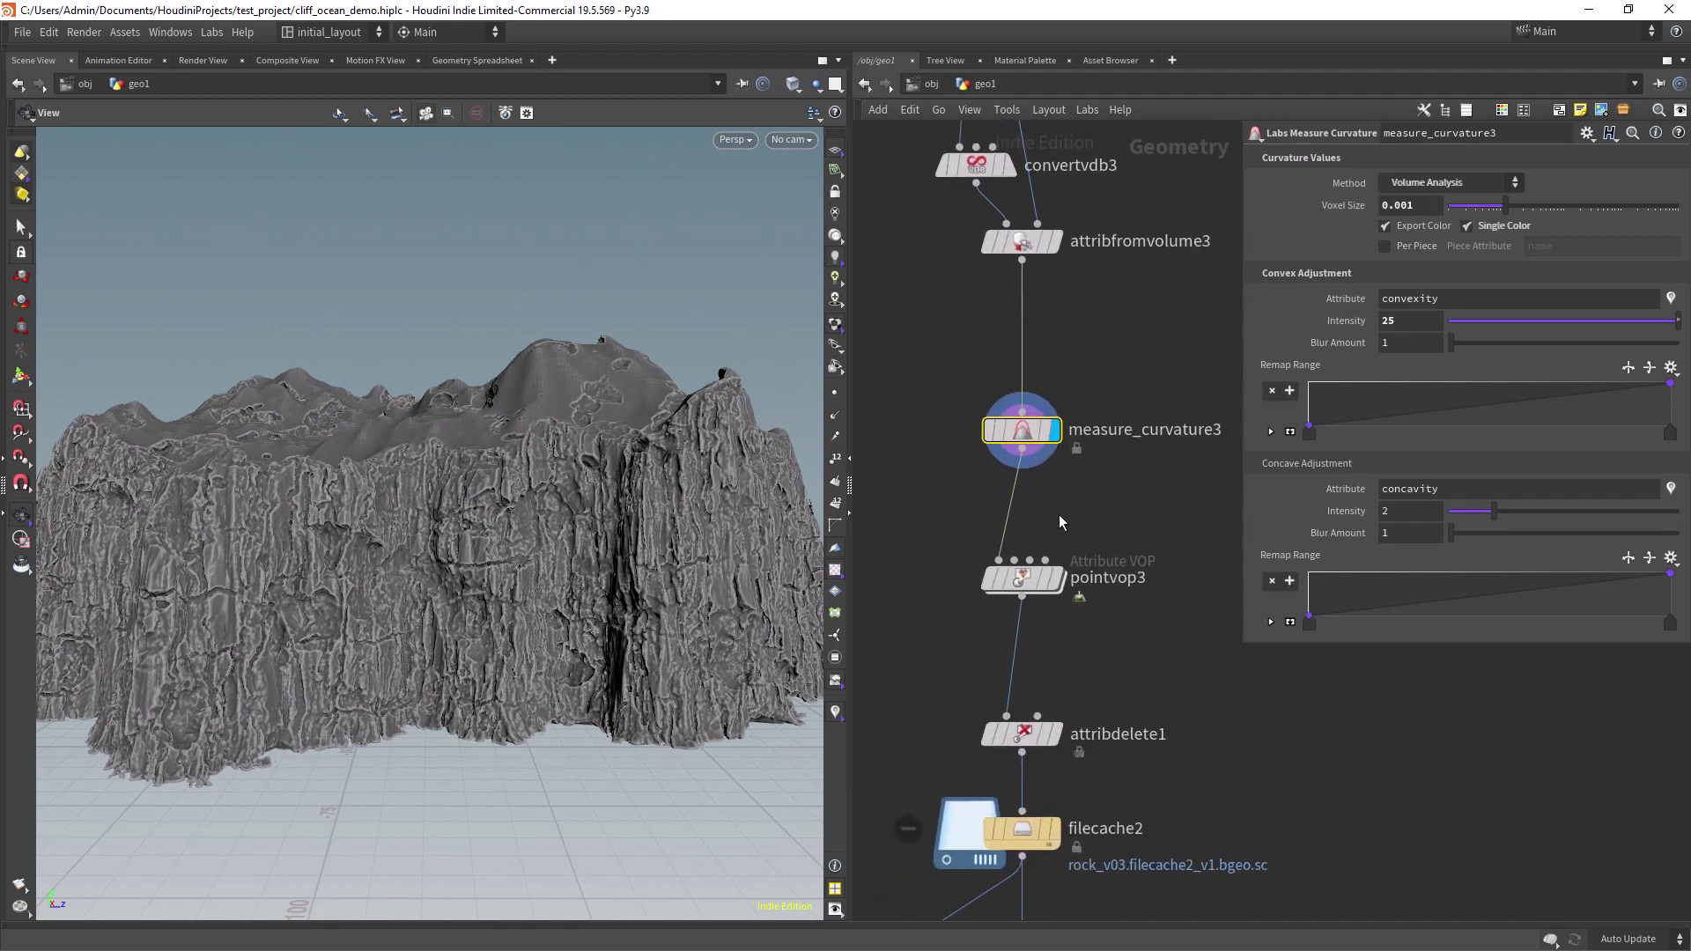
# - Open the pointvop3 network and inspect how ramp1 feeds the slope_vop bind node
pyautogui.doubleClick(1031, 571)
pyautogui.moveTo(1184, 618); pyautogui.dragTo(1202, 600)
pyautogui.click(1349, 649)
pyautogui.moveTo(1350, 642); pyautogui.dragTo(1126, 667, button='middle')
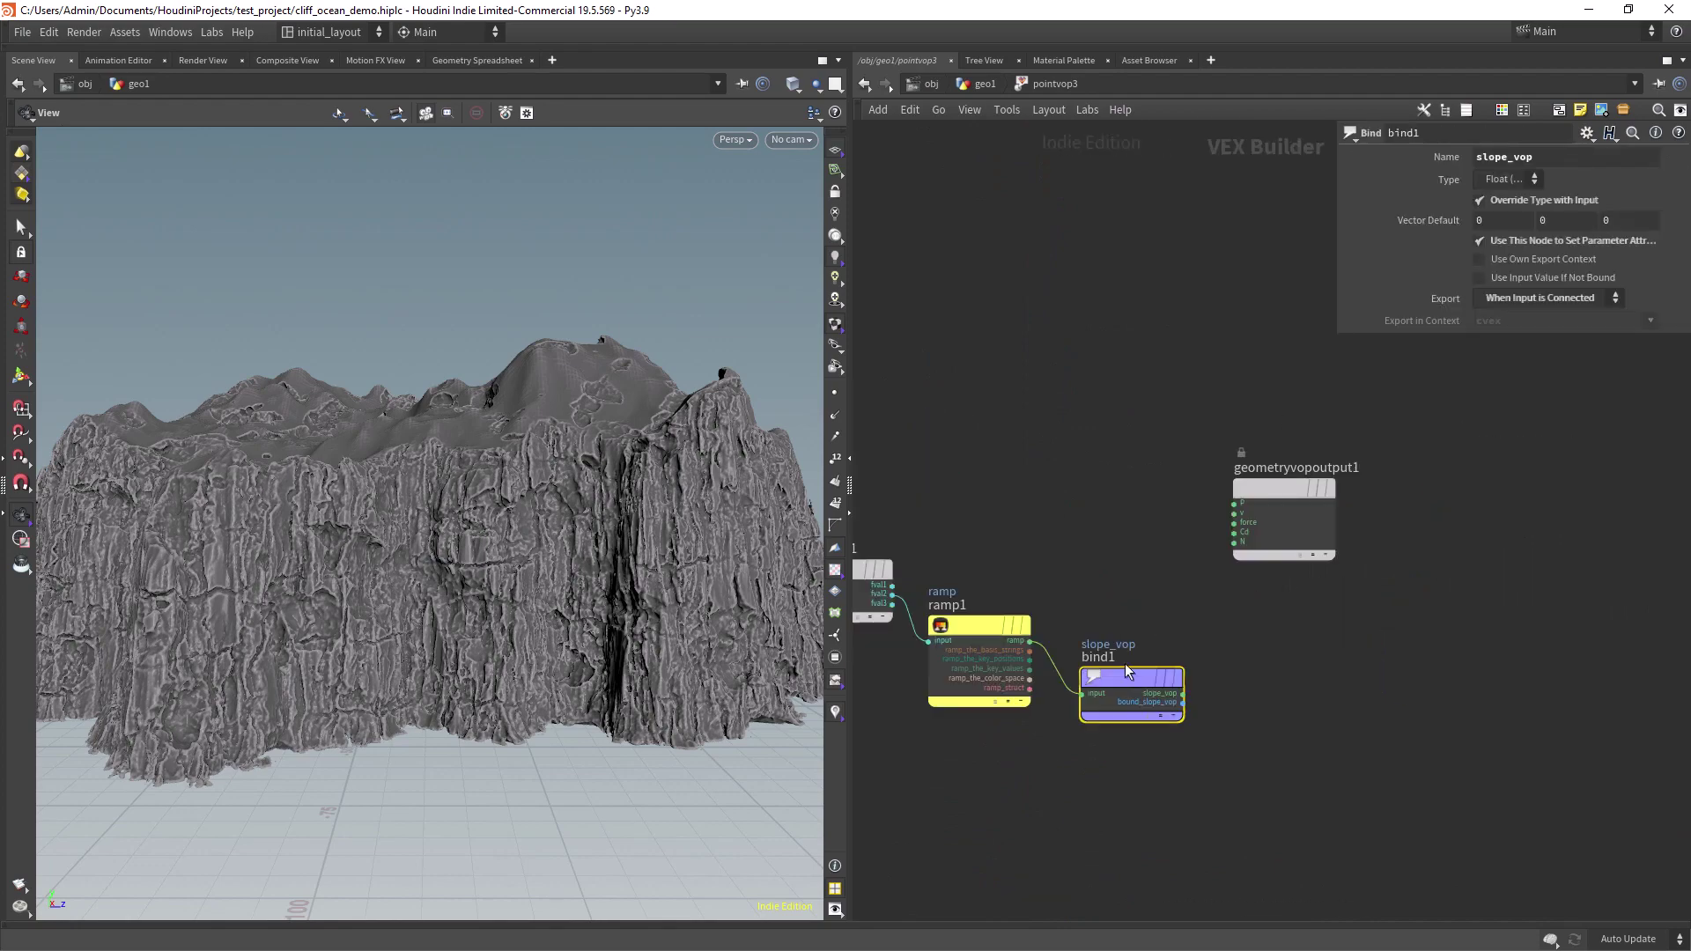
pyautogui.click(1029, 642)
pyautogui.click(1234, 533)
pyautogui.scroll(-3, 494, 564)
# - In the Solaris stage, open materiallibrary1 and inspect the grass triplanar node mtlxcgs_triplanar3 and the cliff_MAT shader network
pyautogui.moveTo(494, 563); pyautogui.dragTo(564, 564)
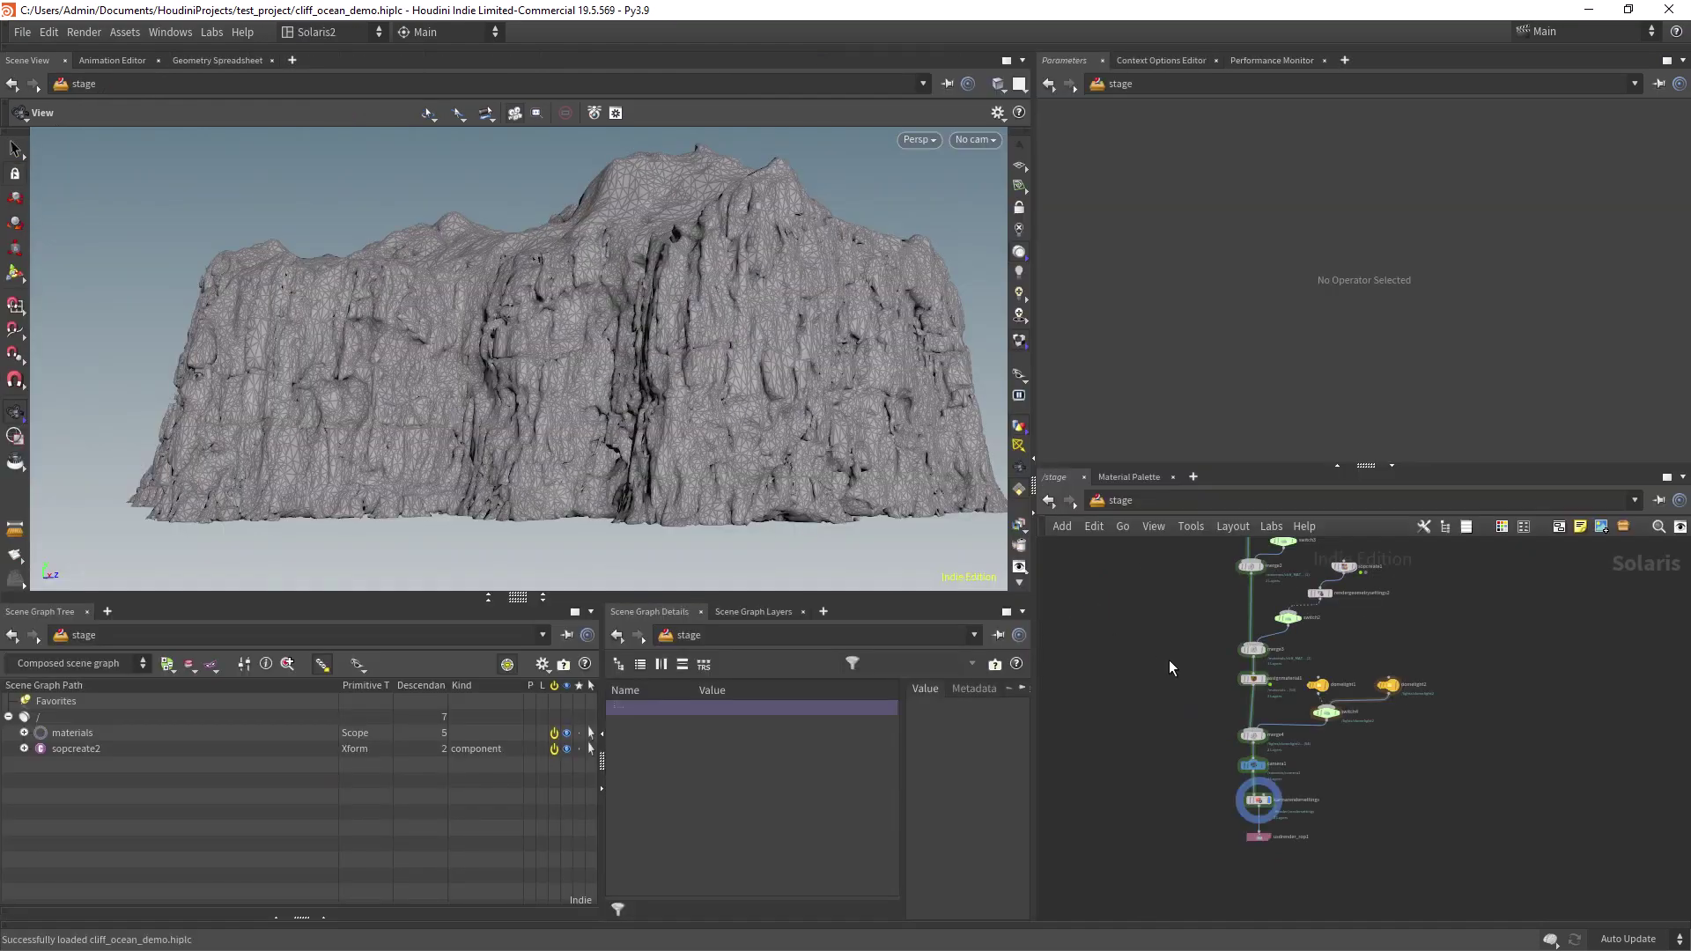
pyautogui.doubleClick(1192, 749)
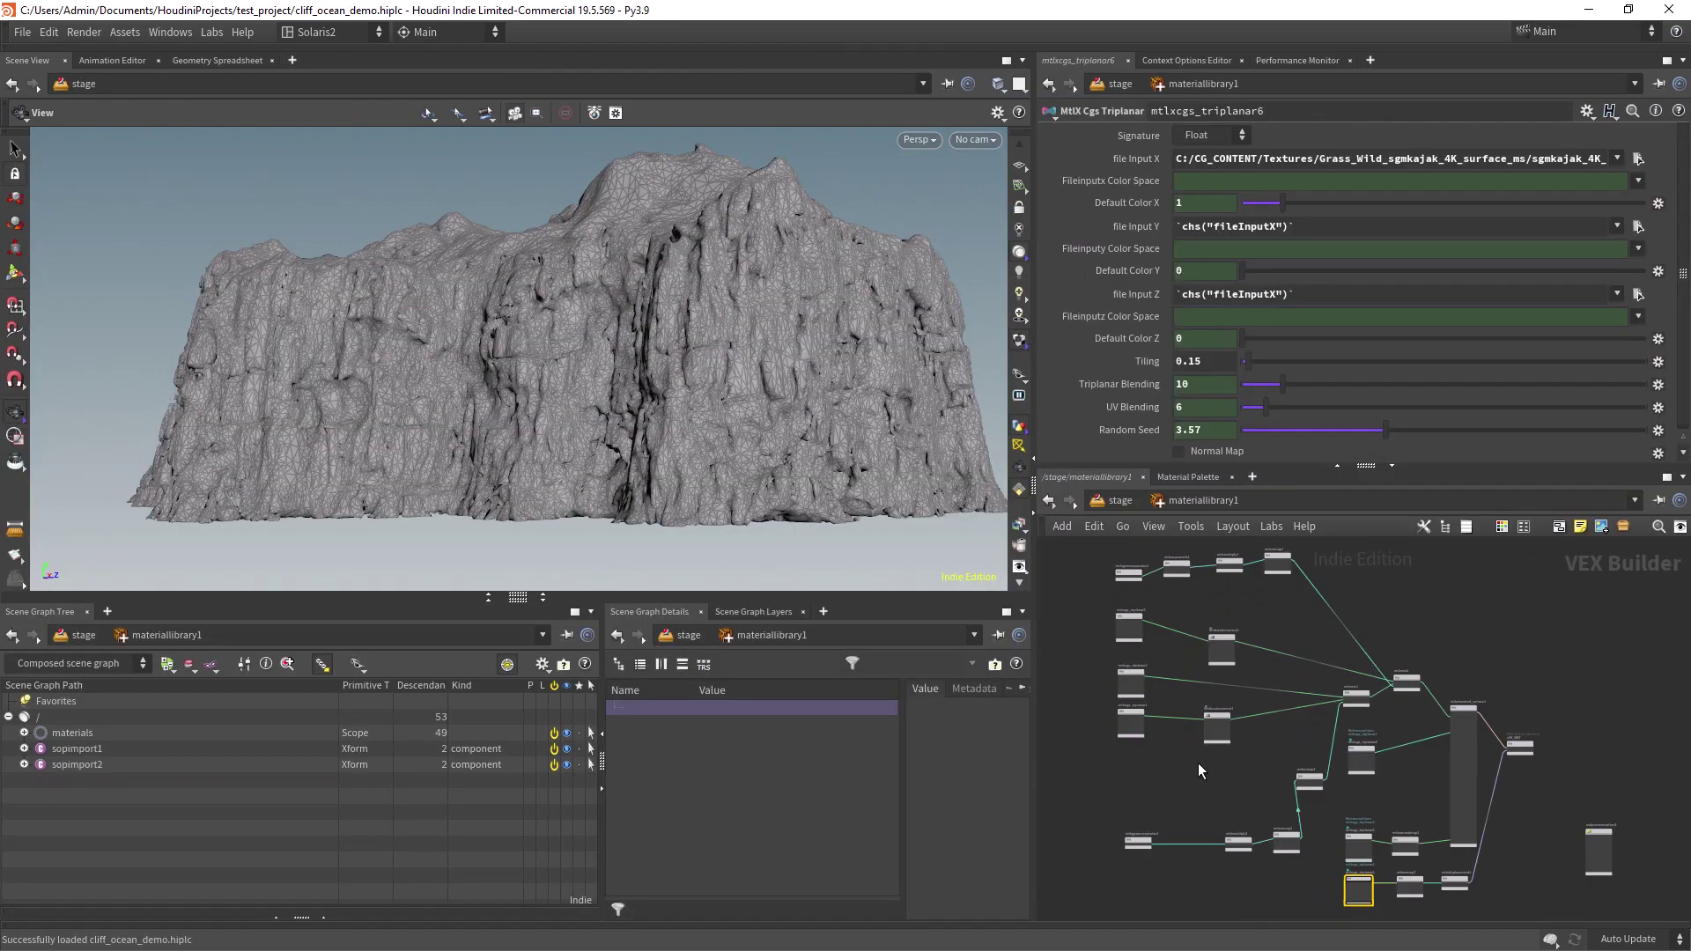
pyautogui.scroll(5, 1122, 765)
pyautogui.moveTo(1166, 663); pyautogui.dragTo(1096, 704, button='middle')
pyautogui.scroll(2, 1095, 705)
pyautogui.moveTo(1126, 605); pyautogui.dragTo(1255, 716)
pyautogui.moveTo(1395, 628); pyautogui.dragTo(1139, 584, button='middle')
pyautogui.scroll(-6, 1325, 657)
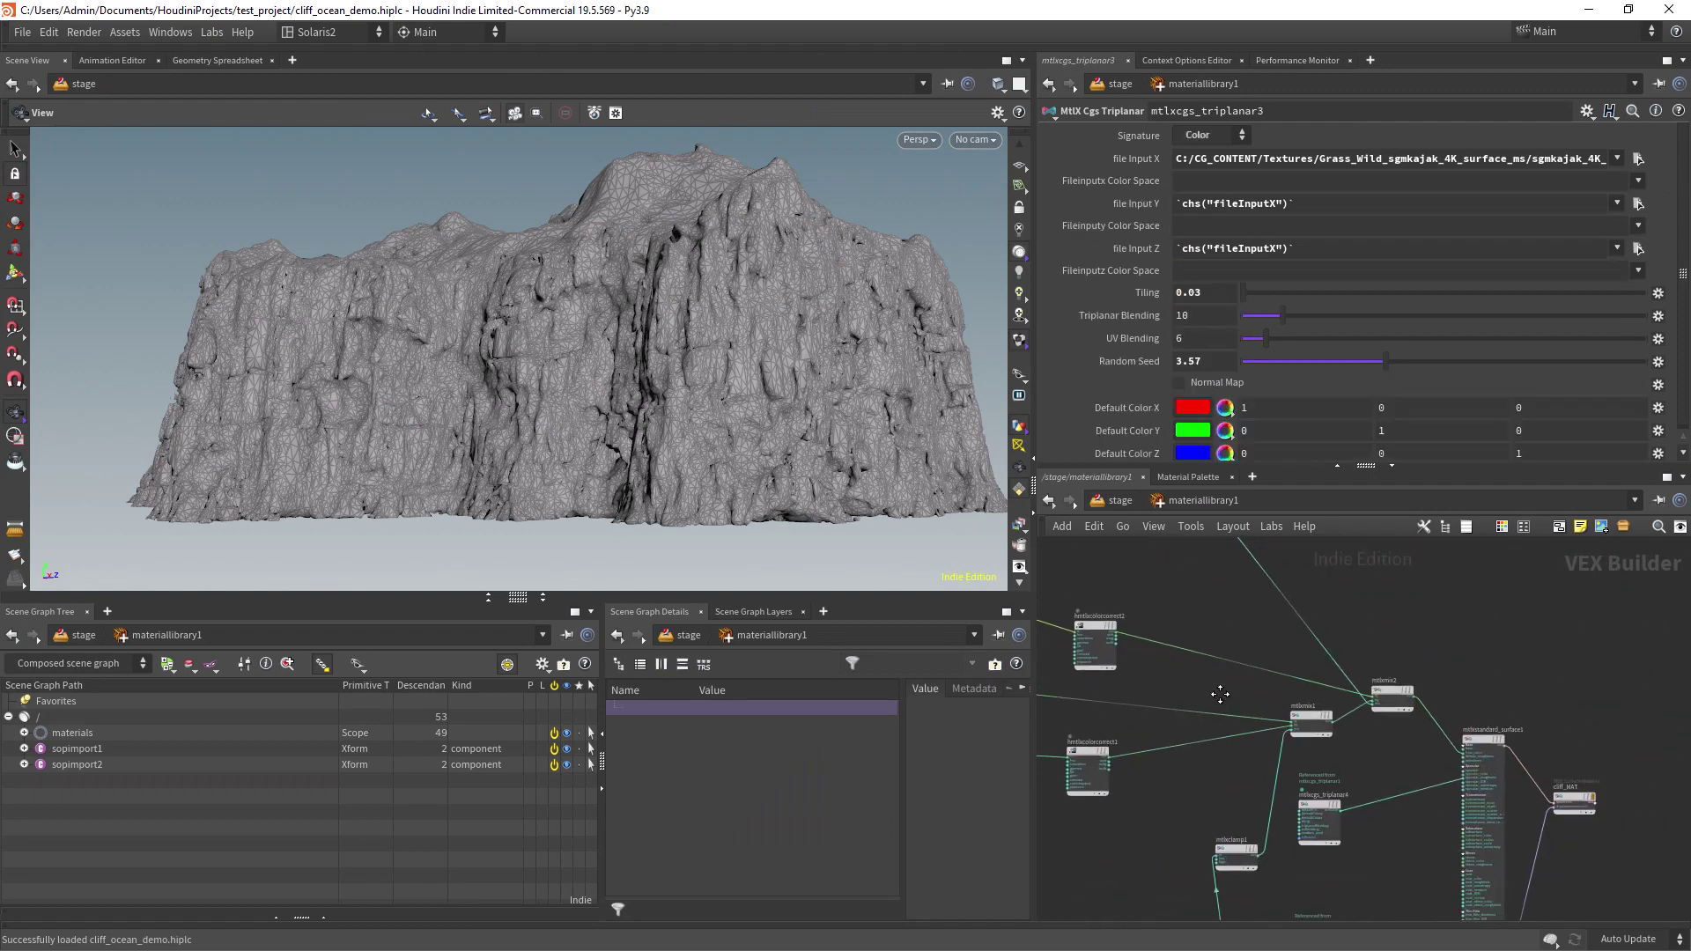
pyautogui.moveTo(1219, 695); pyautogui.dragTo(1141, 623, button='middle')
# - Render a rectangular region in the middle of the cliff face with Karma
pyautogui.click(922, 148)
pyautogui.click(959, 225)
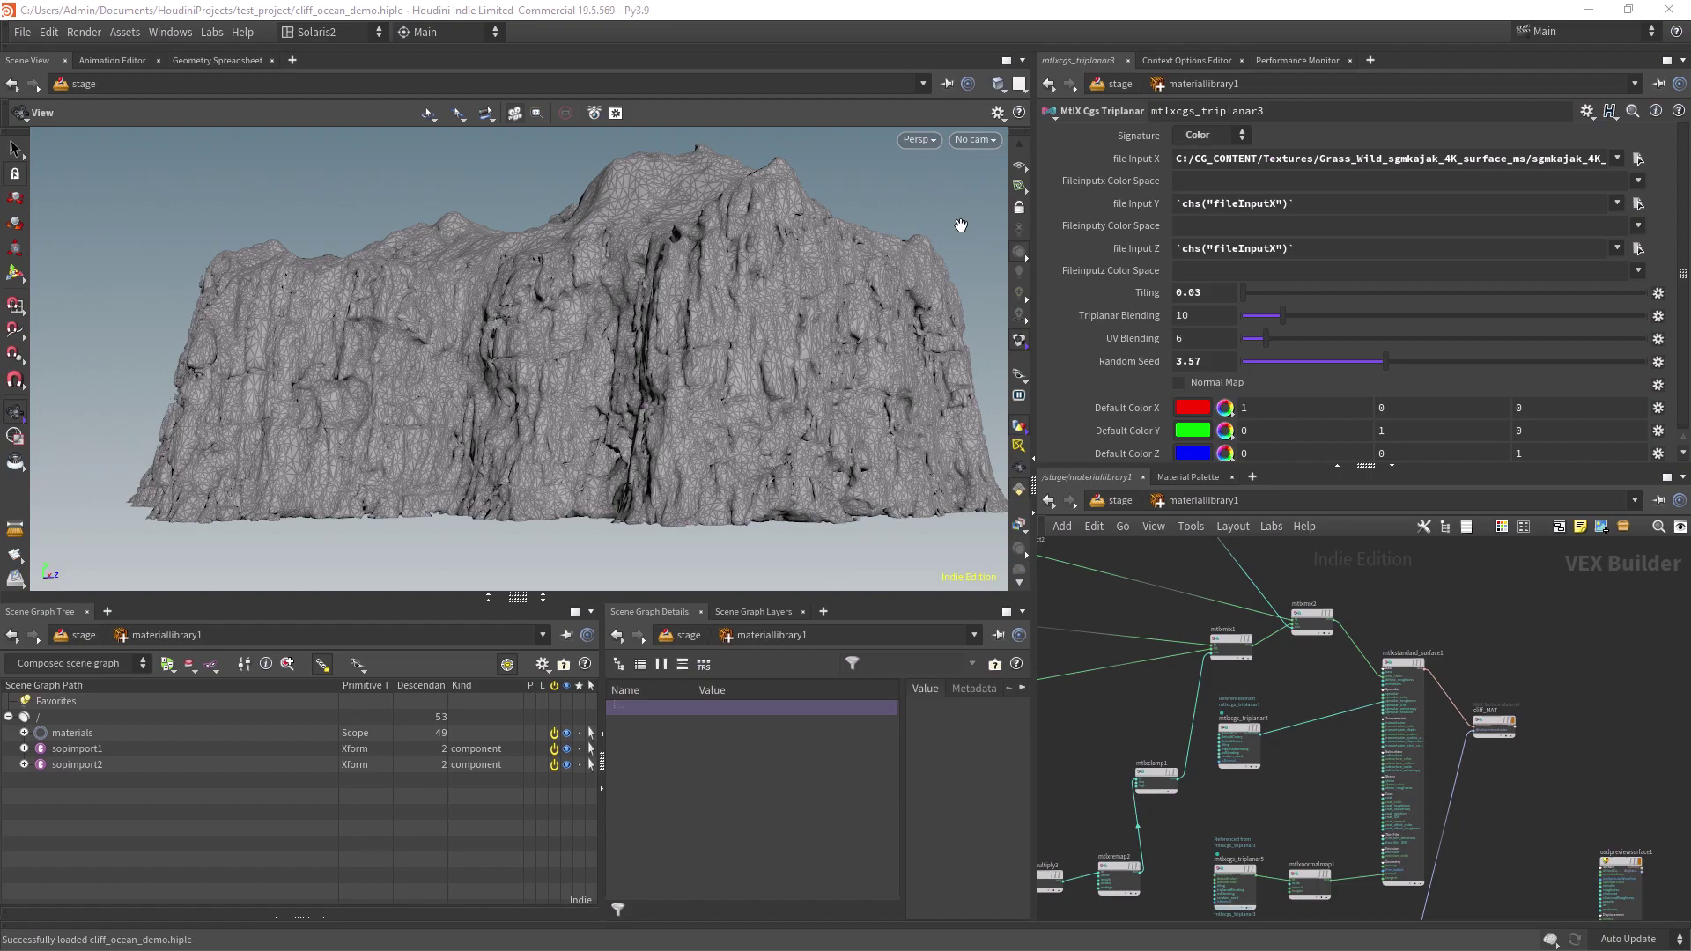
pyautogui.scroll(2, 838, 294)
pyautogui.click(20, 443)
pyautogui.moveTo(531, 227); pyautogui.dragTo(717, 424)
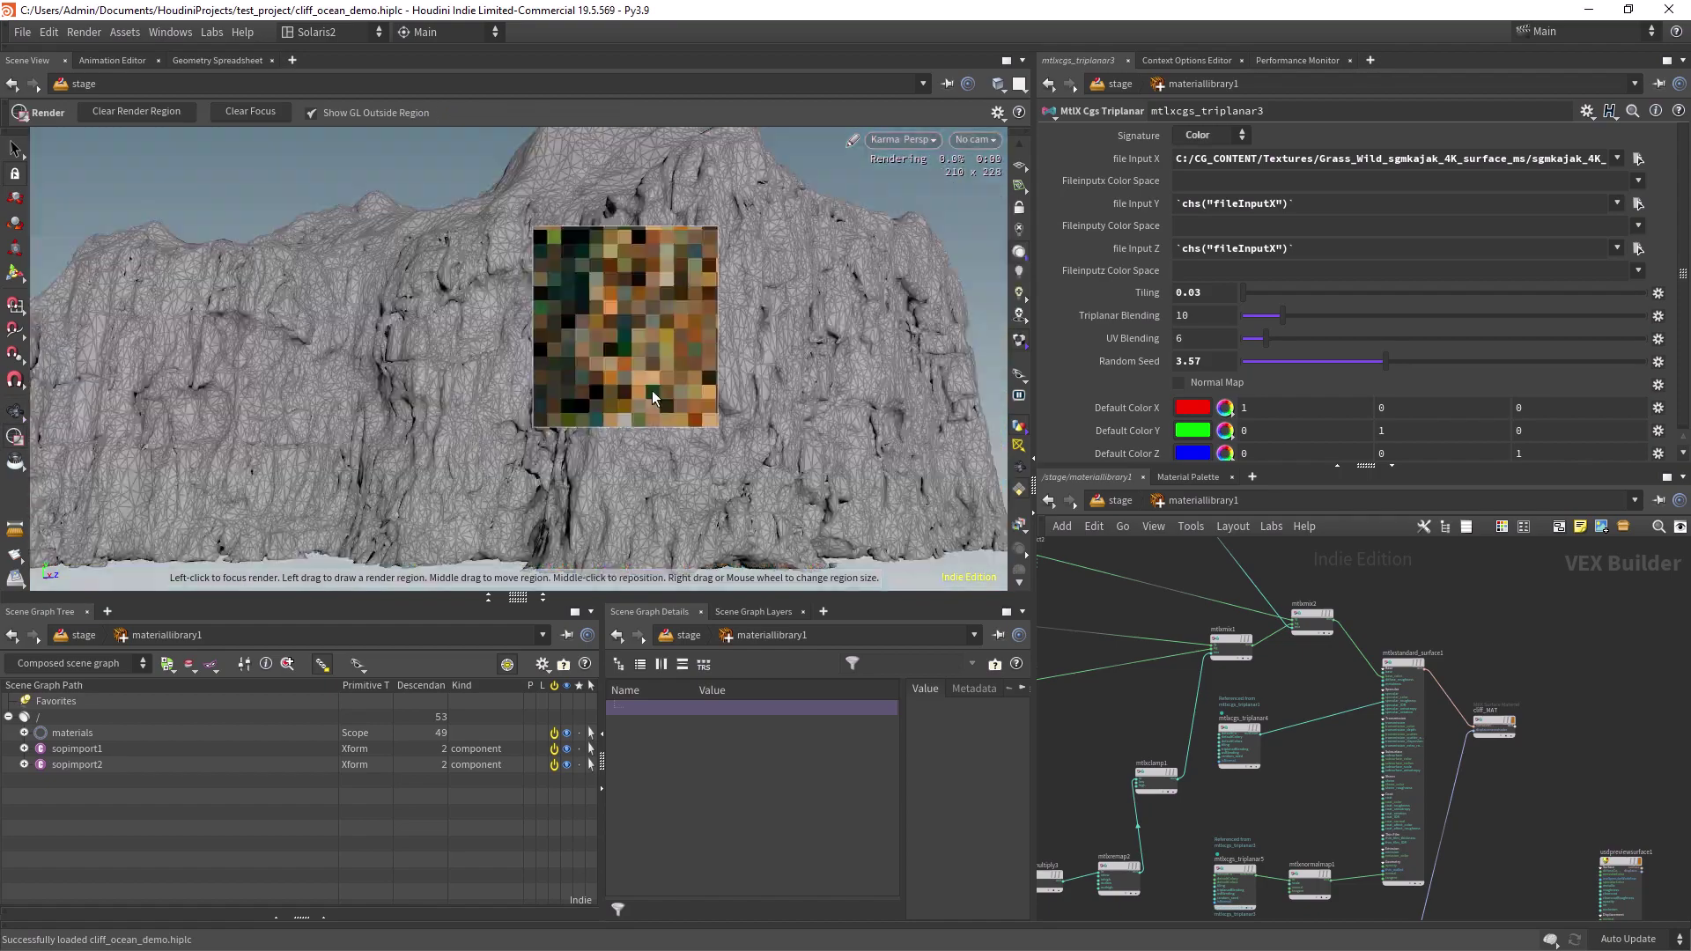
pyautogui.moveTo(478, 238); pyautogui.dragTo(775, 467)
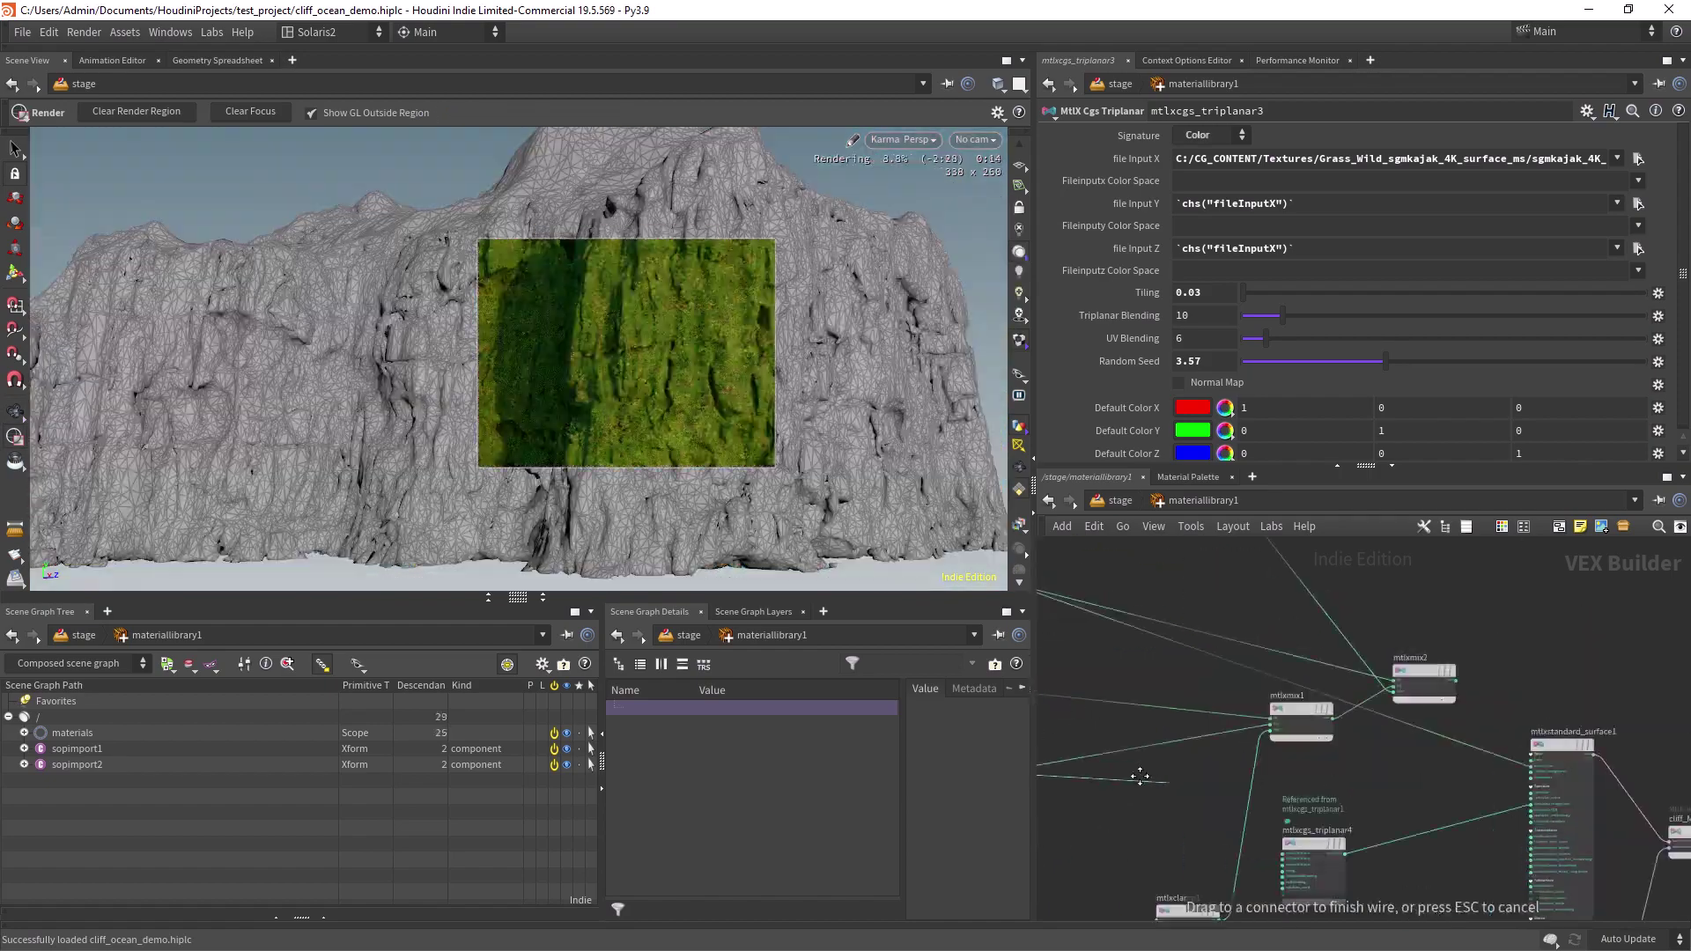
# - Connect the color-corrected rock texture from hmtlxcolorcorrect1 to base_color of mtlxstandard_surface1
pyautogui.scroll(3, 1427, 749)
pyautogui.moveTo(1140, 776); pyautogui.dragTo(1572, 789, button='middle')
pyautogui.click(1398, 730)
pyautogui.scroll(-3, 1145, 767)
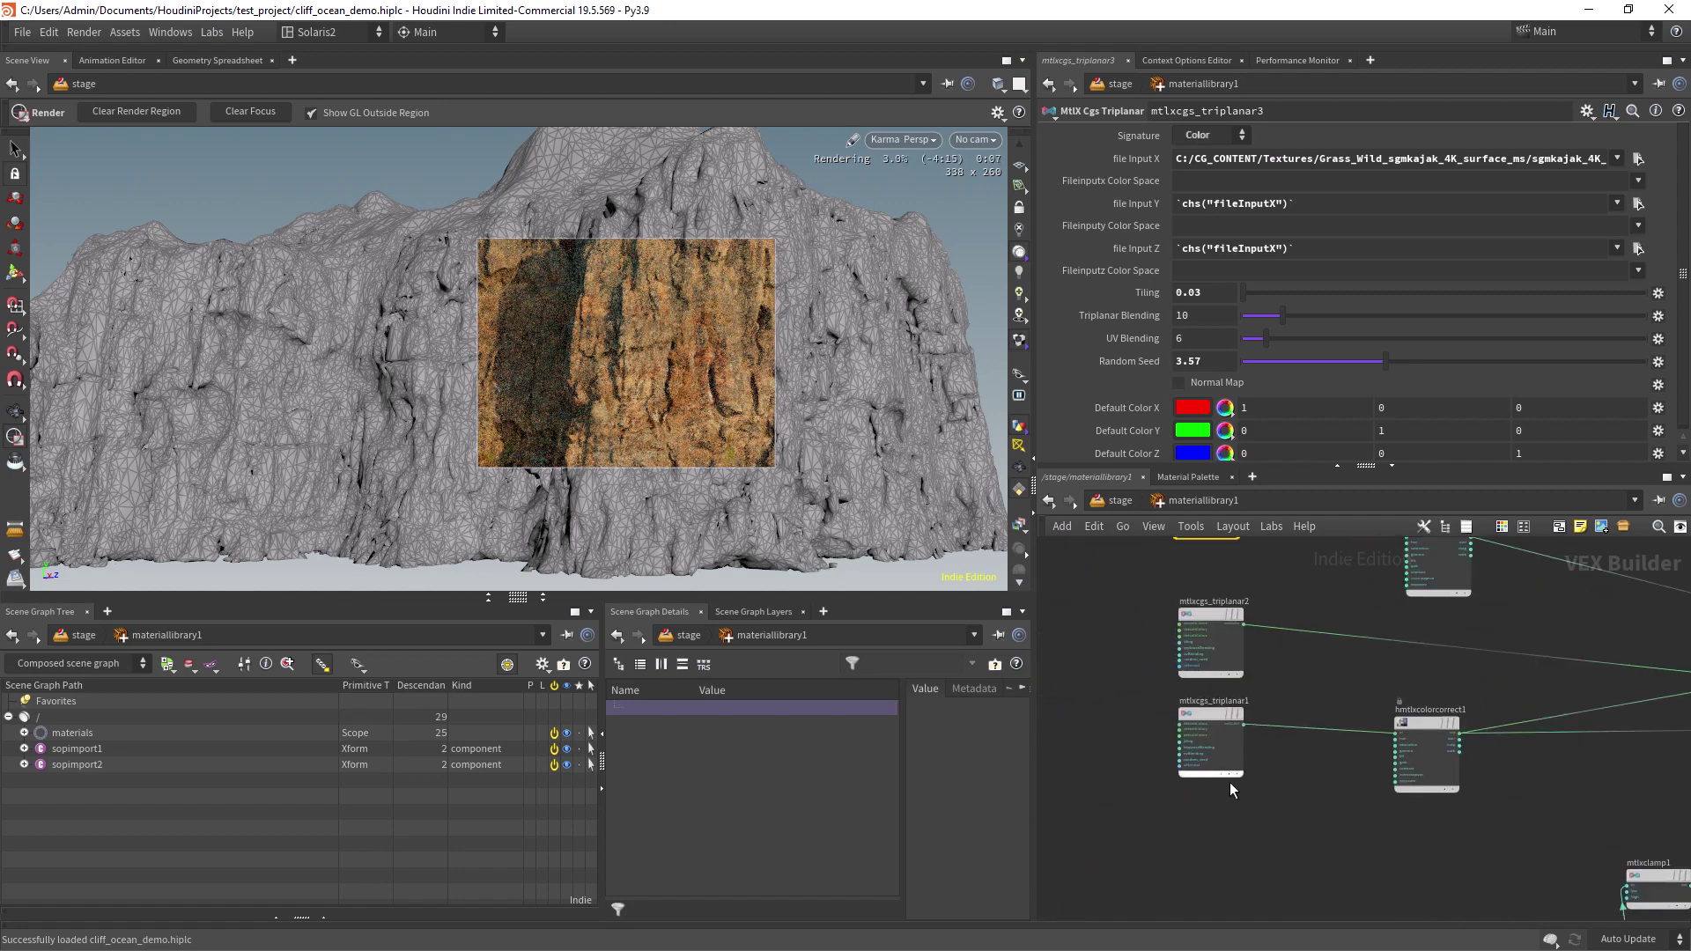
# - Connect mtlxcgs_triplanar2 directly to base_color of mtlxstandard_surface1 to preview the second rock texture
pyautogui.scroll(3, 1251, 722)
pyautogui.click(1178, 716)
pyautogui.scroll(-3, 1233, 732)
pyautogui.moveTo(1370, 700); pyautogui.dragTo(919, 666, button='middle')
pyautogui.click(1321, 676)
pyautogui.moveTo(1233, 686)
pyautogui.mouseDown(button='middle')
pyautogui.moveTo(1557, 683)
pyautogui.moveTo(1235, 695)
pyautogui.mouseUp(button='middle')
pyautogui.click(1129, 630)
pyautogui.moveTo(1517, 695); pyautogui.dragTo(1154, 668, button='middle')
pyautogui.scroll(3, 1154, 668)
pyautogui.click(1243, 713)
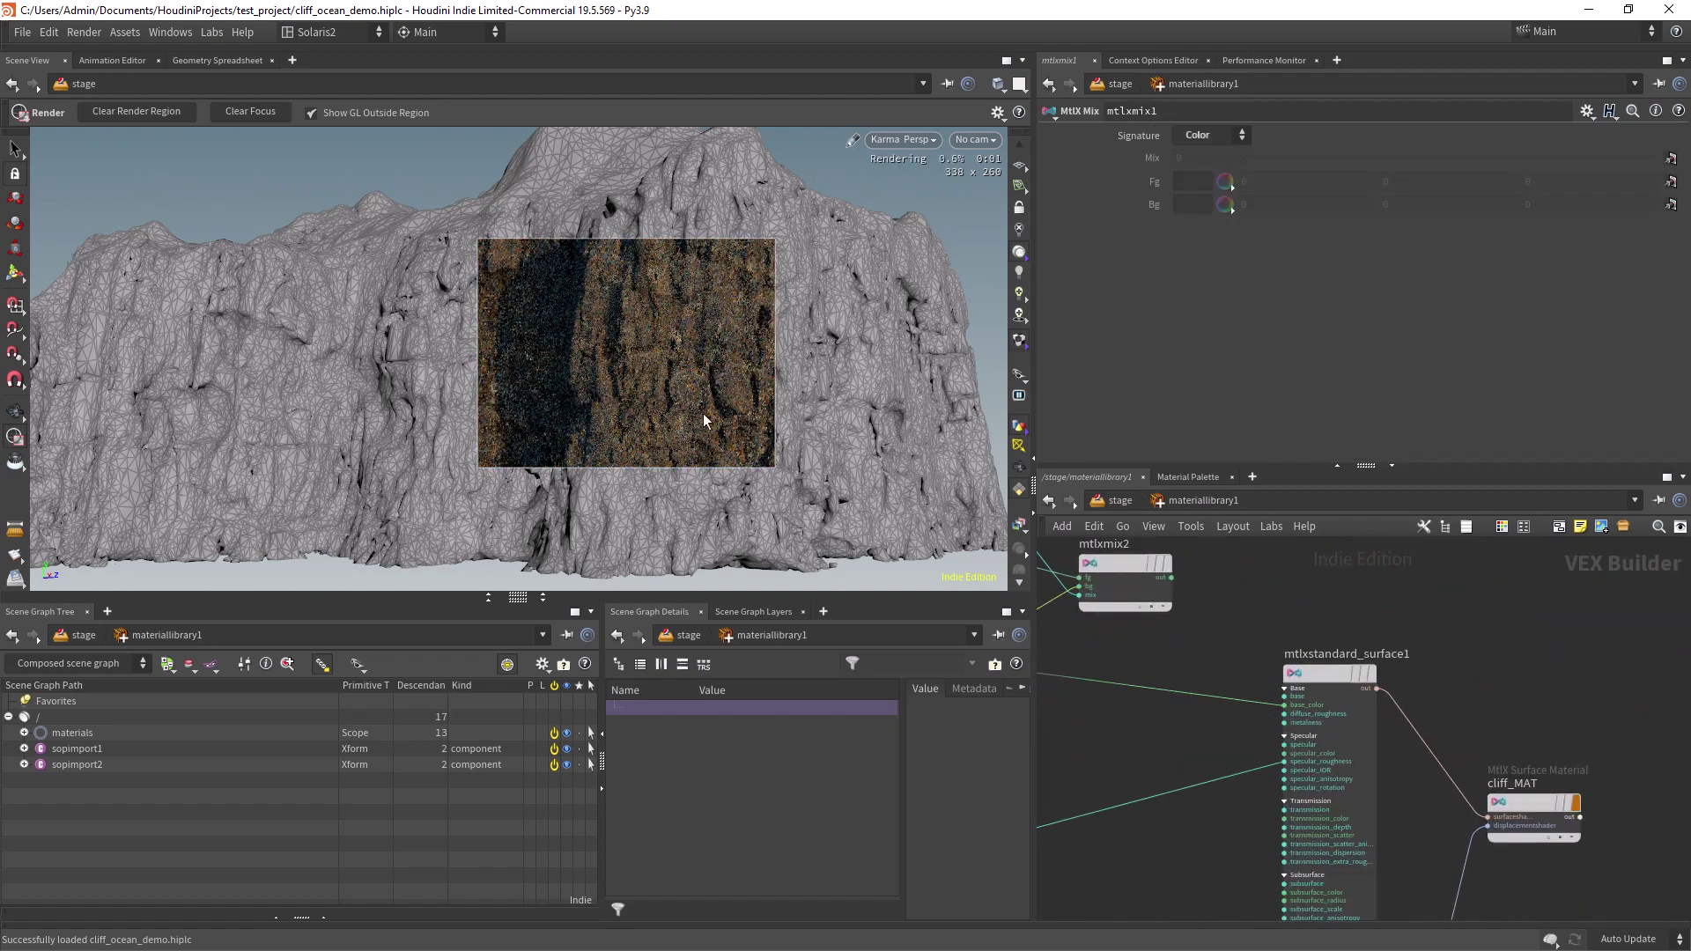
# - Inspect the curvature mask chain that drives mtlxmix1, including mtlxremap2 and mtlxclamp1
pyautogui.moveTo(1098, 766); pyautogui.dragTo(1377, 748, button='middle')
pyautogui.moveTo(1049, 880); pyautogui.dragTo(1205, 625, button='middle')
pyautogui.scroll(2, 1110, 776)
pyautogui.click(1106, 795)
pyautogui.click(1223, 742)
pyautogui.moveTo(1416, 615); pyautogui.dragTo(1235, 635, button='middle')
pyautogui.click(1249, 725)
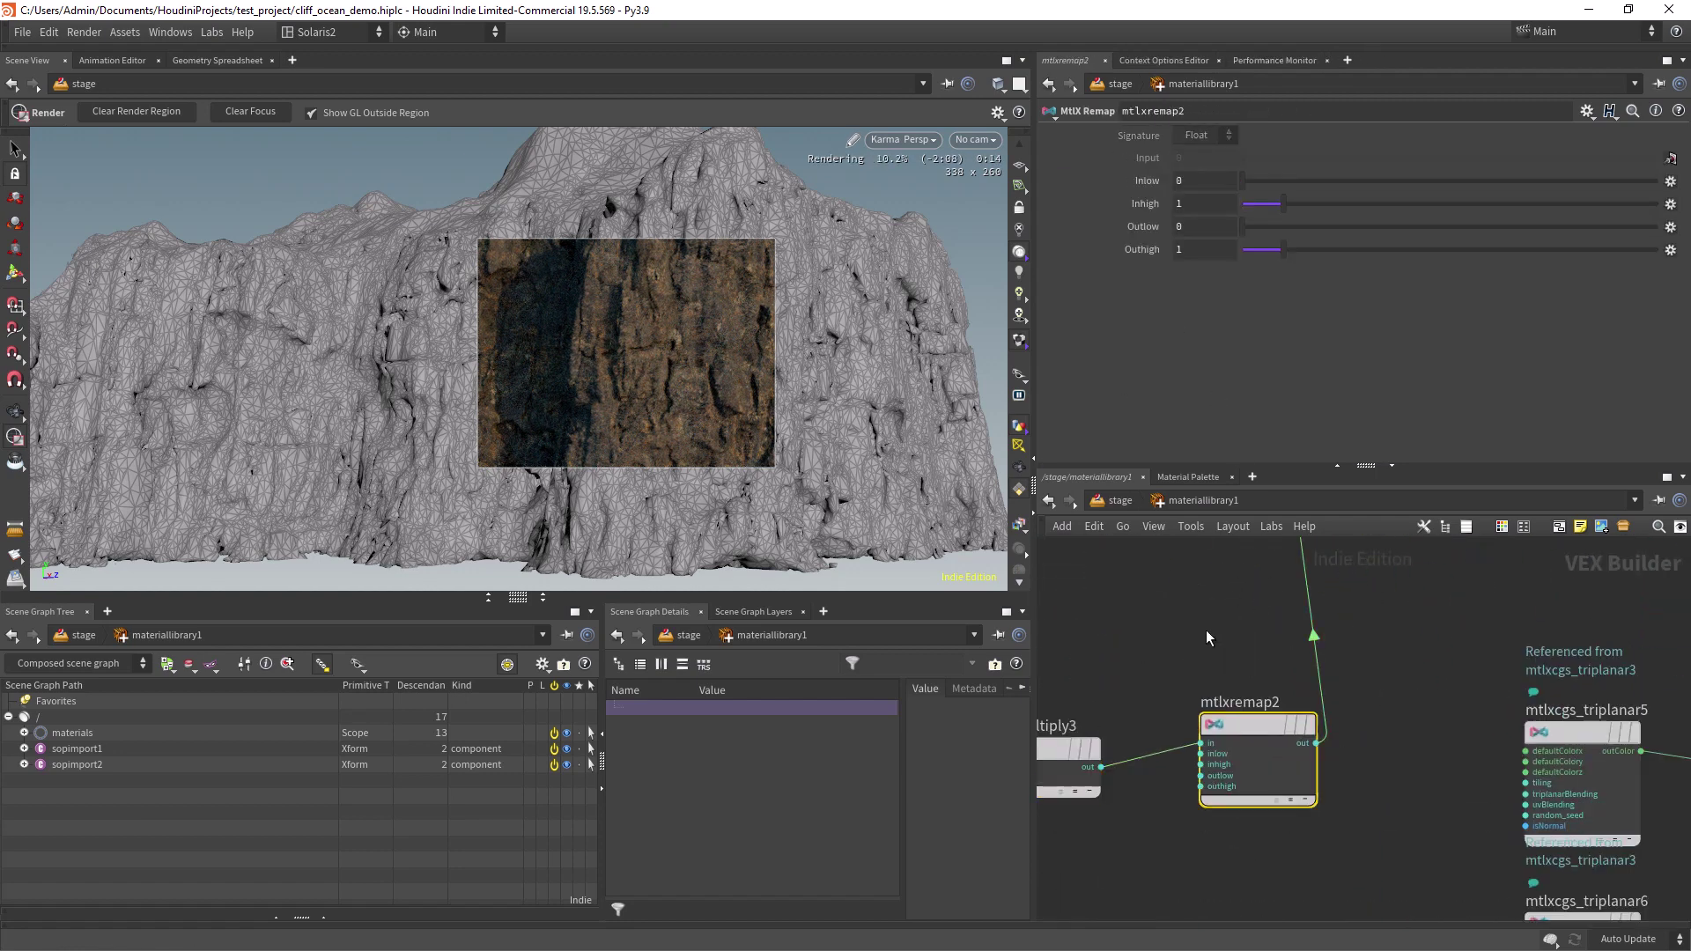
pyautogui.scroll(-3, 1215, 643)
pyautogui.moveTo(1346, 602); pyautogui.dragTo(1211, 863, button='middle')
pyautogui.scroll(2, 1229, 734)
pyautogui.click(1167, 675)
# - Connect the output of mtlxclamp1 to base_color of mtlxstandard_surface1 to preview the curvature mask
pyautogui.scroll(-2, 1133, 669)
pyautogui.moveTo(1195, 650); pyautogui.dragTo(1237, 570, button='middle')
pyautogui.scroll(2, 1126, 731)
pyautogui.click(1152, 793)
pyautogui.moveTo(1408, 548); pyautogui.dragTo(1158, 818, button='middle')
pyautogui.moveTo(1322, 817); pyautogui.dragTo(1220, 719, button='middle')
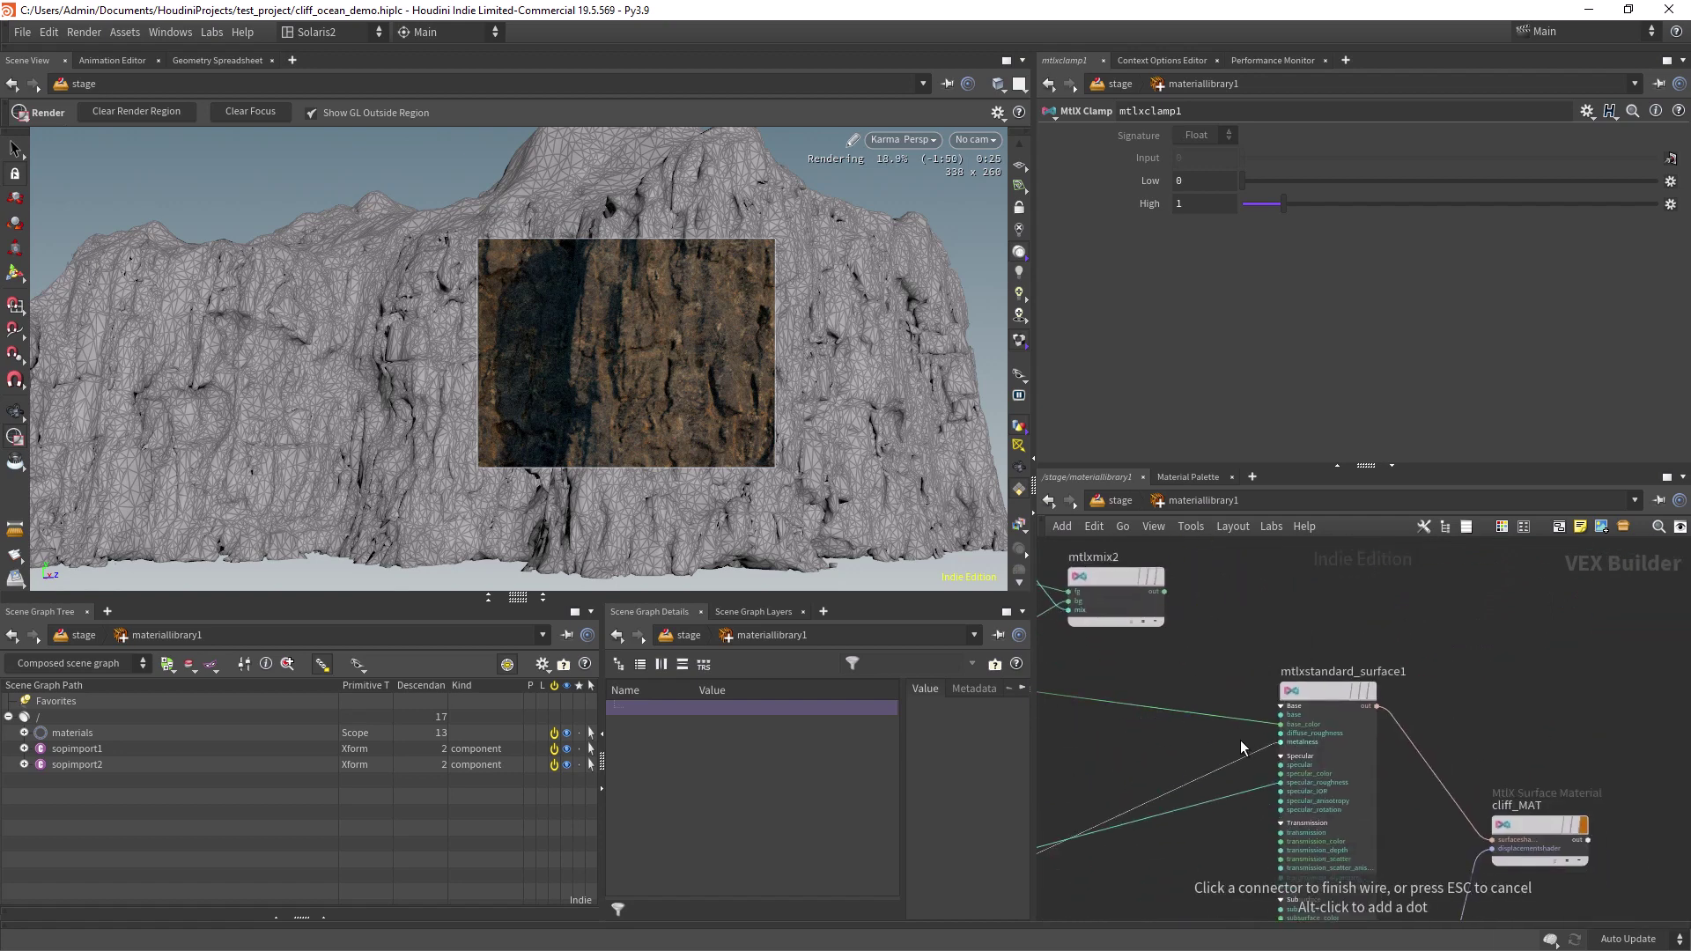
pyautogui.click(1251, 720)
pyautogui.click(1255, 725)
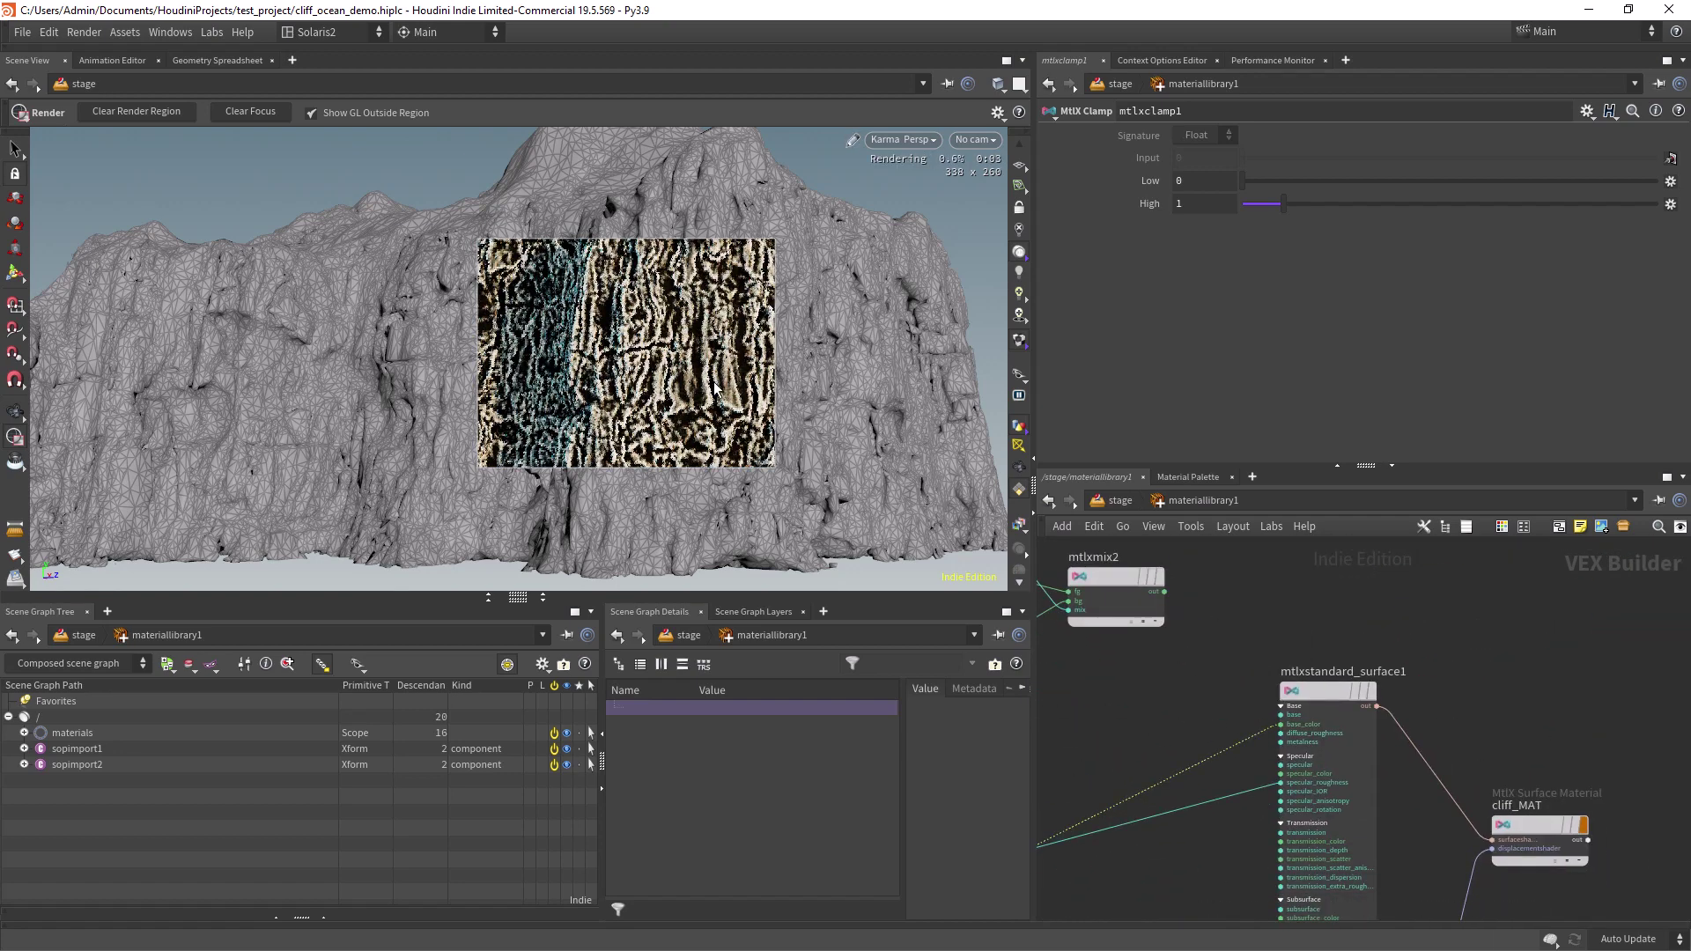
# - Connect the output of mtlxmix1 to base_color of mtlxstandard_surface1 to preview the blended rock textures
pyautogui.moveTo(1049, 745); pyautogui.dragTo(1268, 682, button='middle')
pyautogui.click(1235, 633)
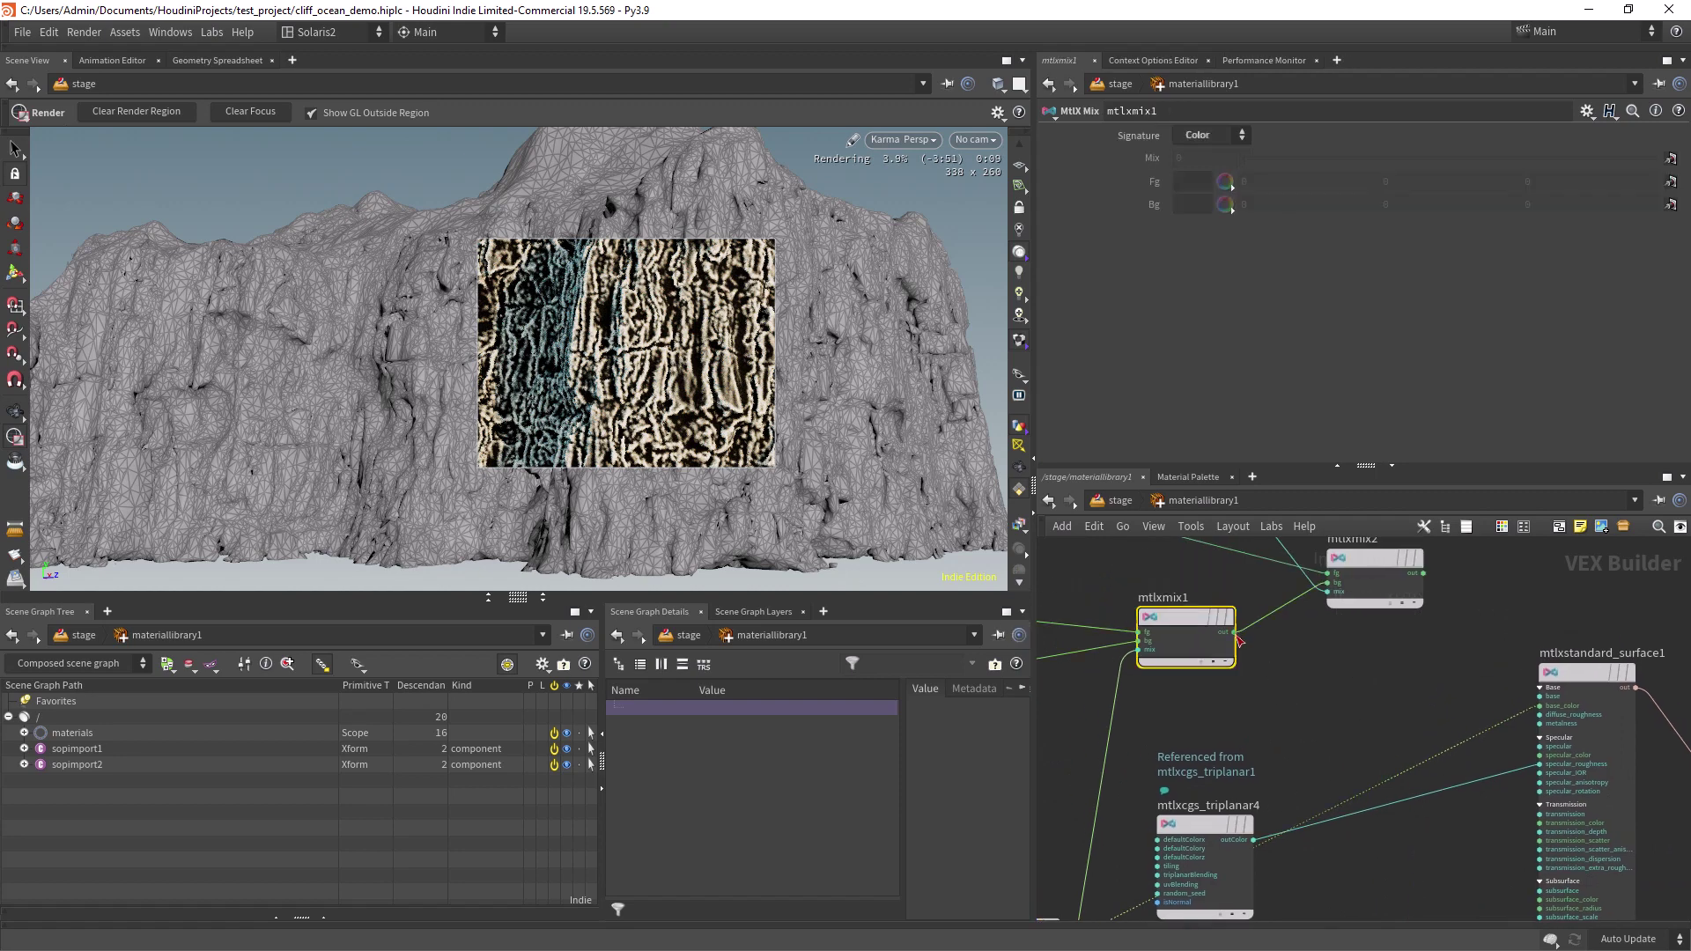
pyautogui.moveTo(1487, 692); pyautogui.dragTo(1319, 676, button='middle')
pyautogui.scroll(1, 1318, 676)
pyautogui.click(1377, 694)
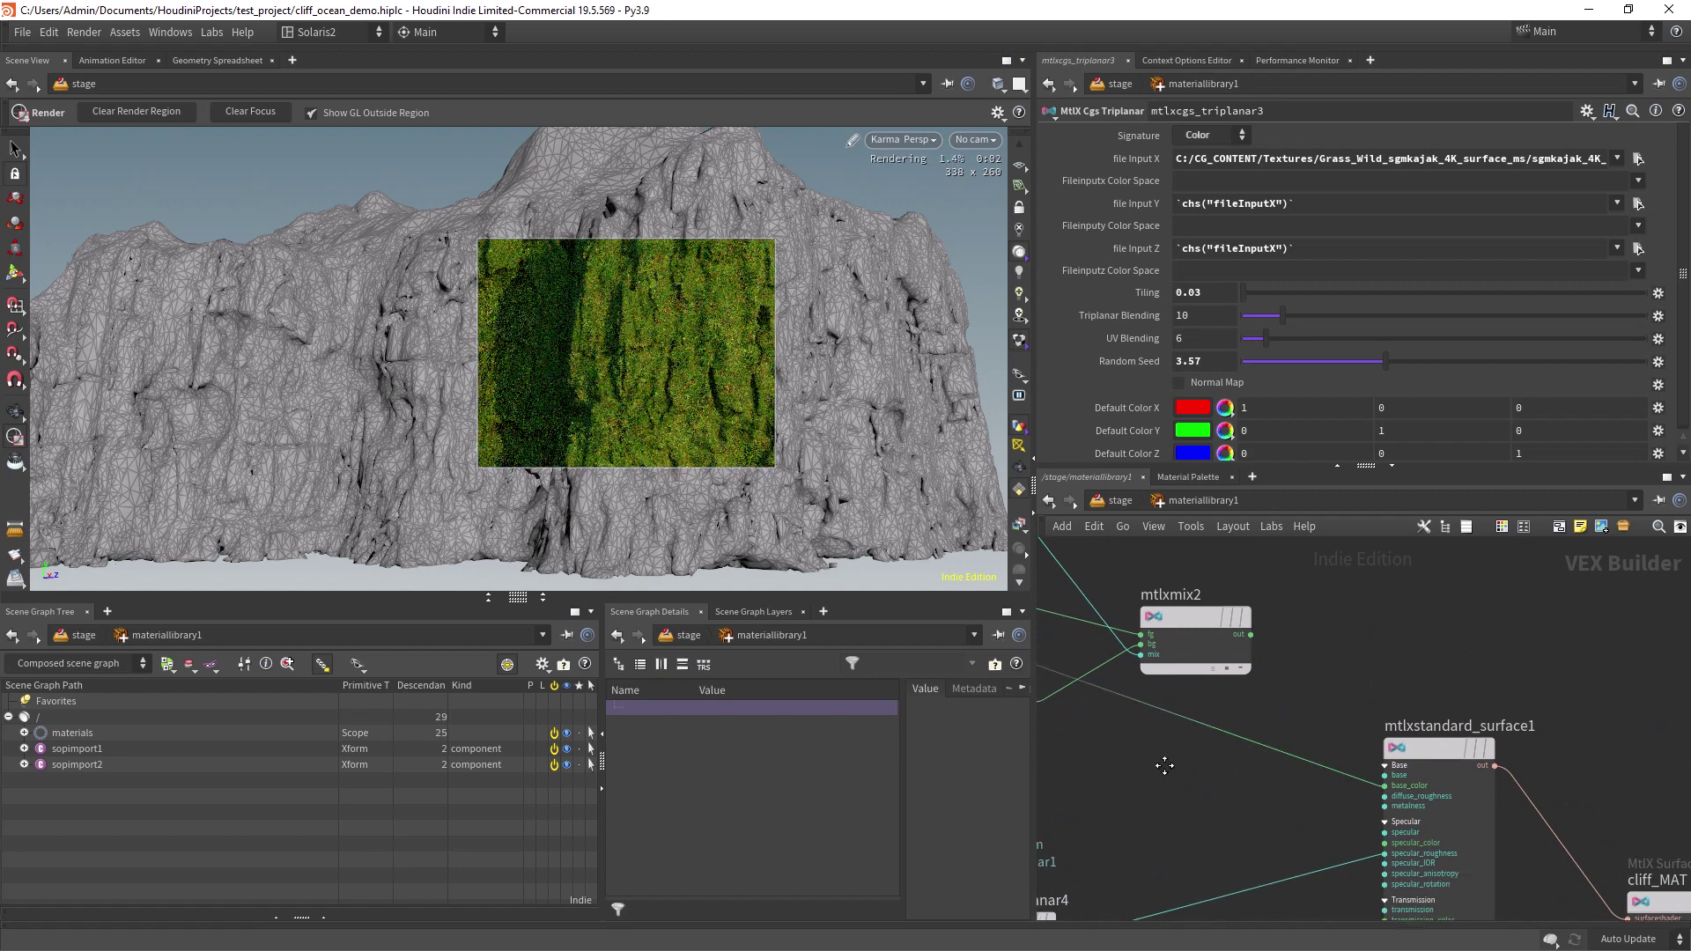
# - Select mtlxmix1 and mtlxmix2 in turn to review how the grass is layered over the blended rock
pyautogui.click(1158, 714)
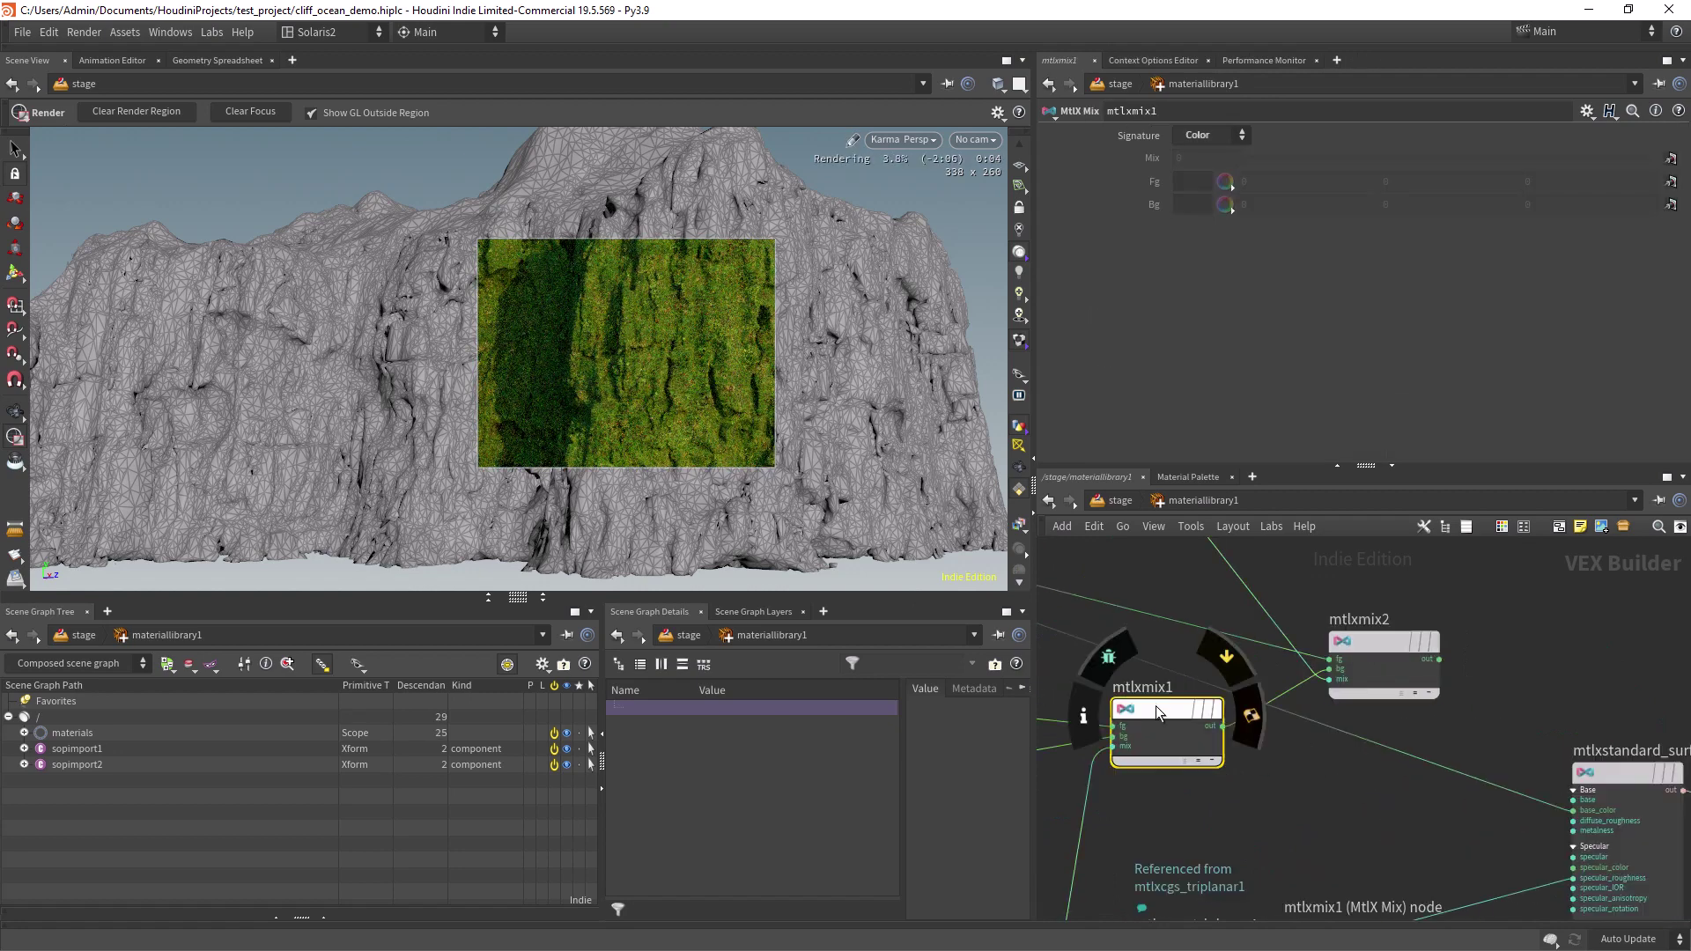
pyautogui.click(1361, 642)
pyautogui.scroll(-1, 1361, 642)
pyautogui.moveTo(1075, 608); pyautogui.dragTo(1210, 633, button='middle')
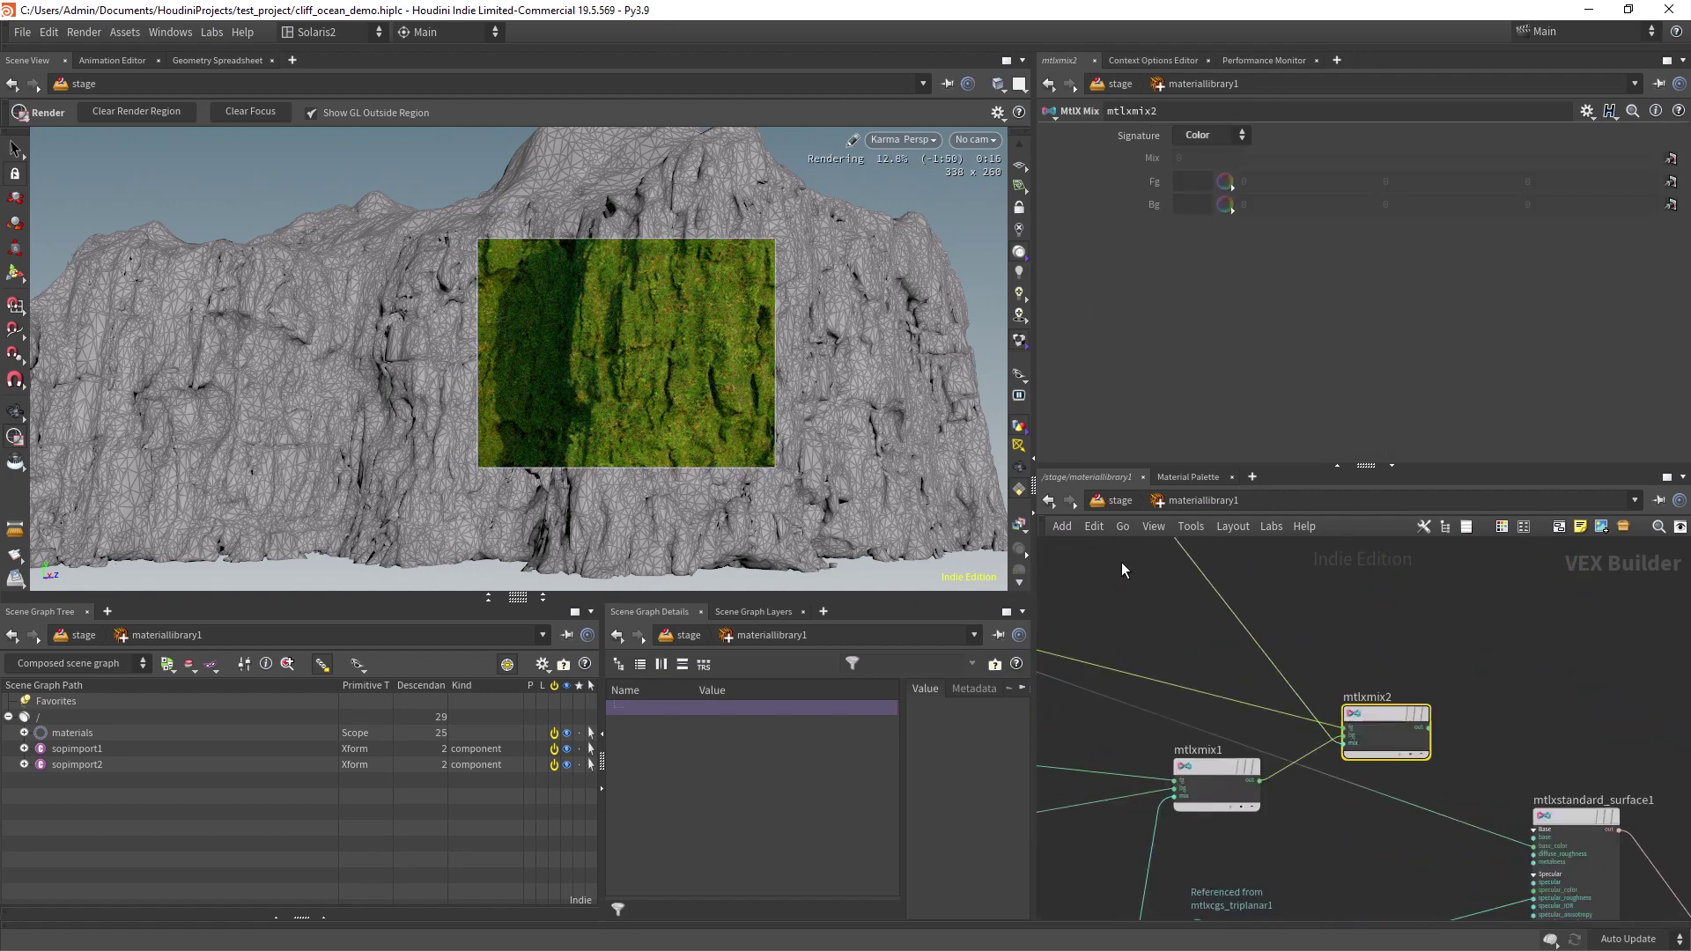
# - Connect the remapped slope_vop mask to base_color of mtlxstandard_surface1 to preview the slope mask
pyautogui.moveTo(1123, 570); pyautogui.dragTo(1253, 757, button='middle')
pyautogui.scroll(1, 1227, 620)
pyautogui.click(1224, 621)
pyautogui.moveTo(1586, 881); pyautogui.dragTo(1203, 546, button='middle')
pyautogui.click(1253, 671)
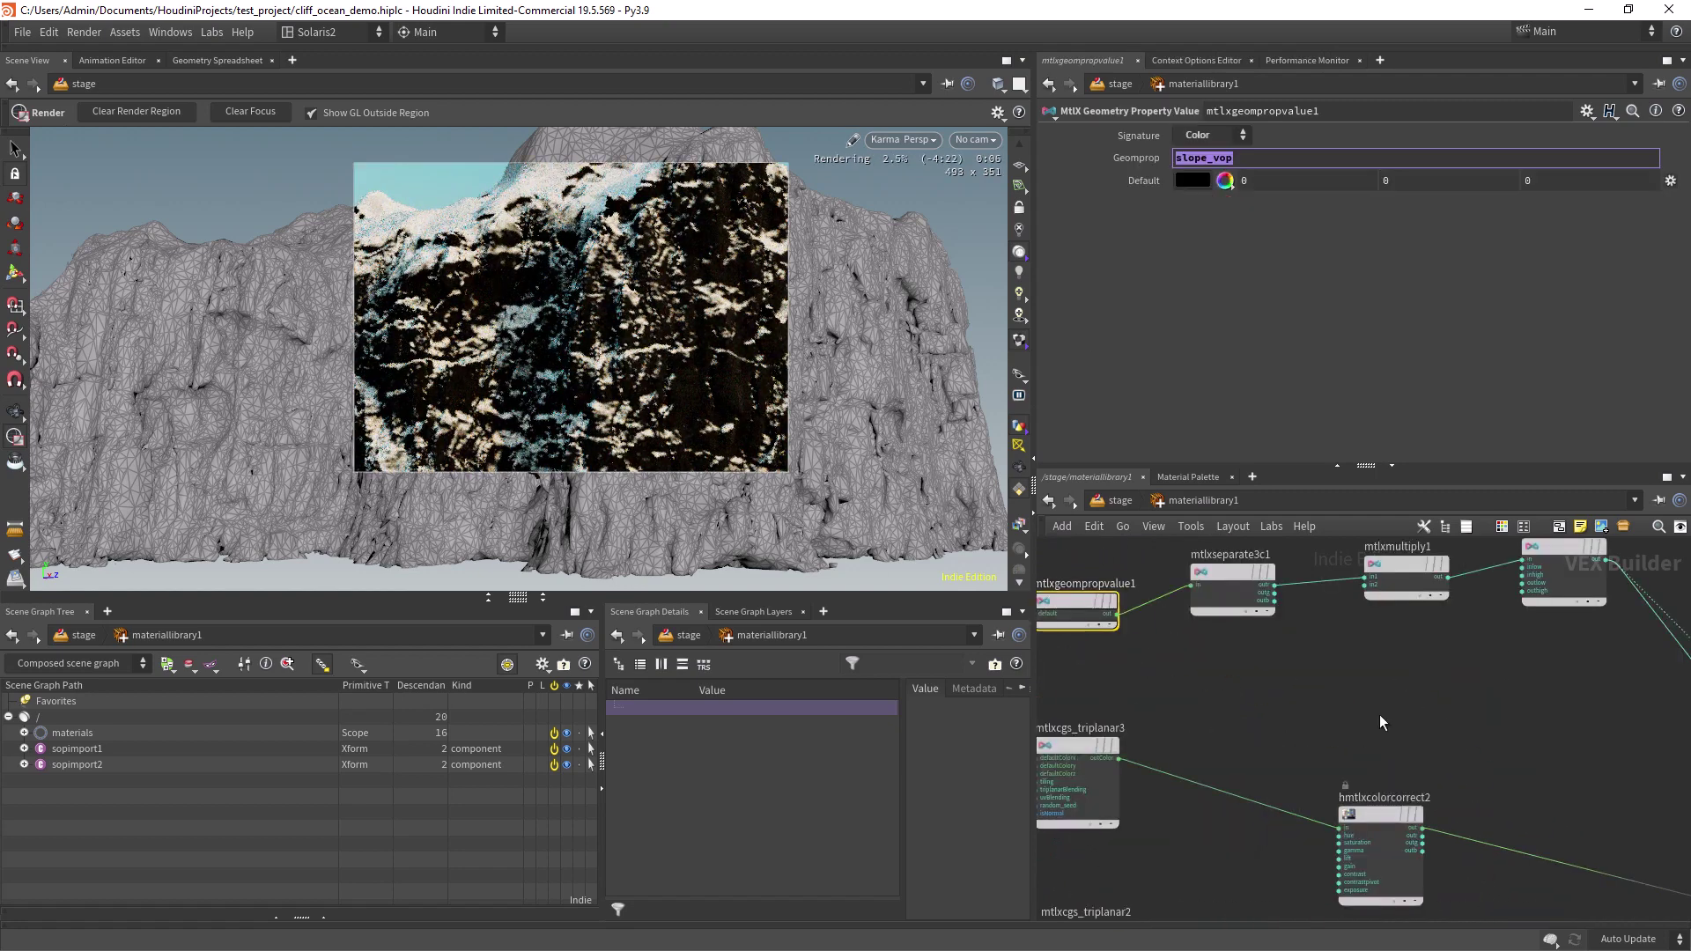
# - Connect mtlxmix2 to base_color of mtlxstandard_surface1, and switch the viewport from Karma back to the standard view
pyautogui.moveTo(1334, 534); pyautogui.dragTo(1351, 684, button='middle')
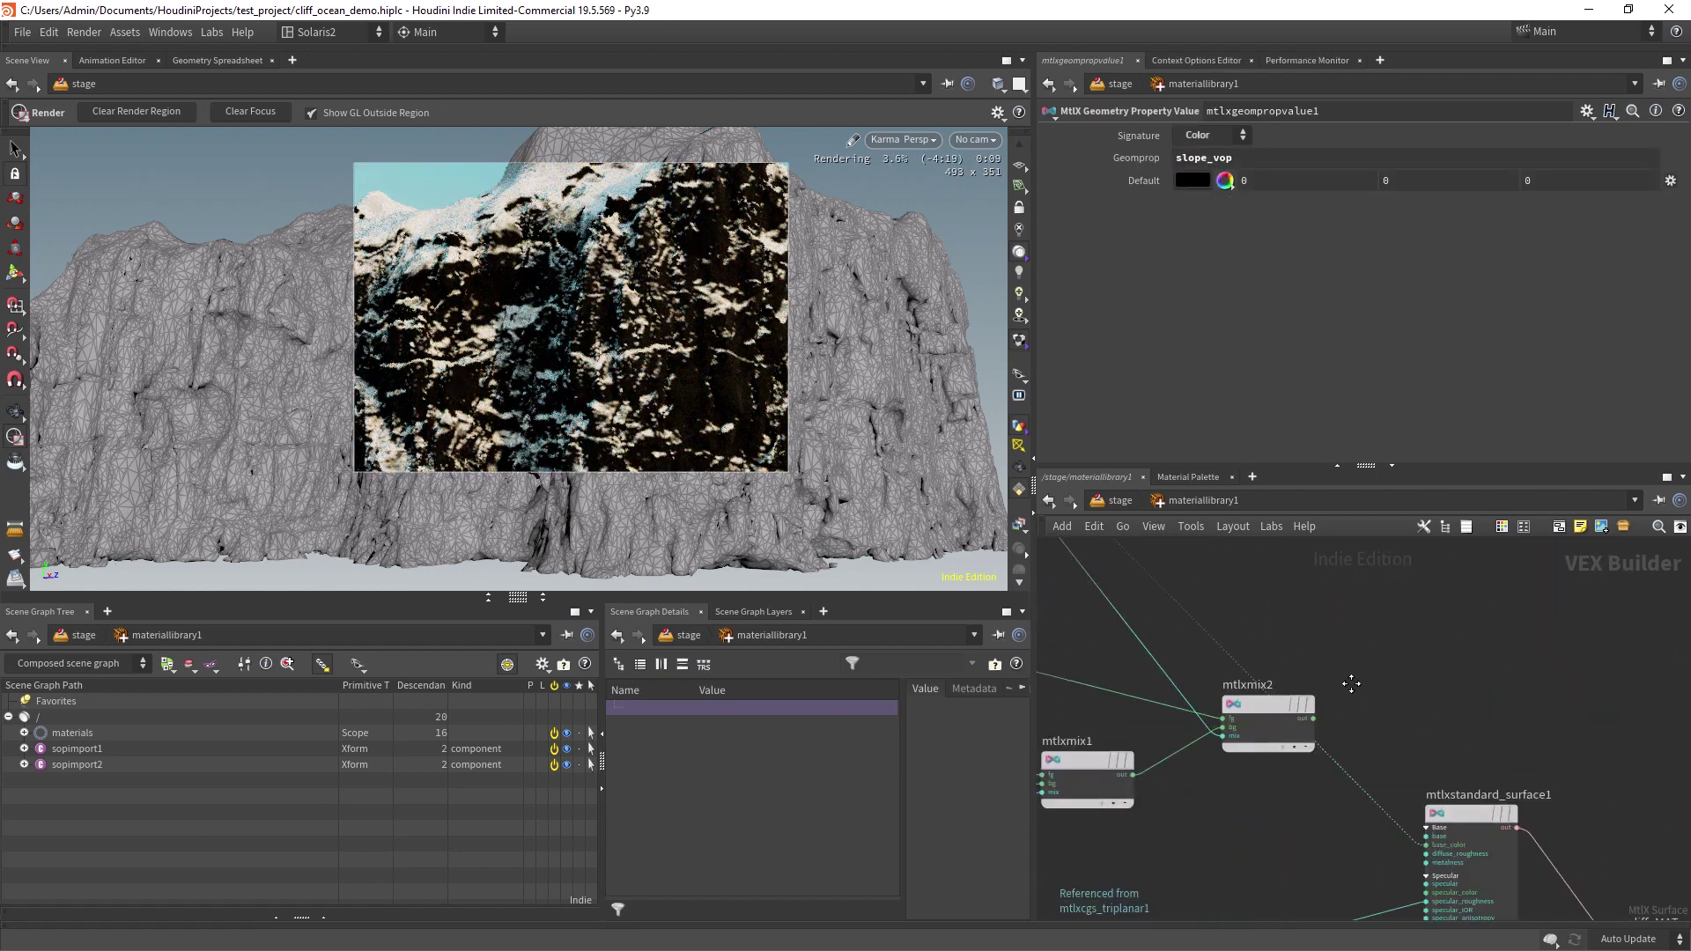
pyautogui.click(1313, 719)
pyautogui.scroll(2, 1382, 832)
pyautogui.moveTo(1413, 824); pyautogui.dragTo(1352, 705, button='middle')
pyautogui.click(1381, 733)
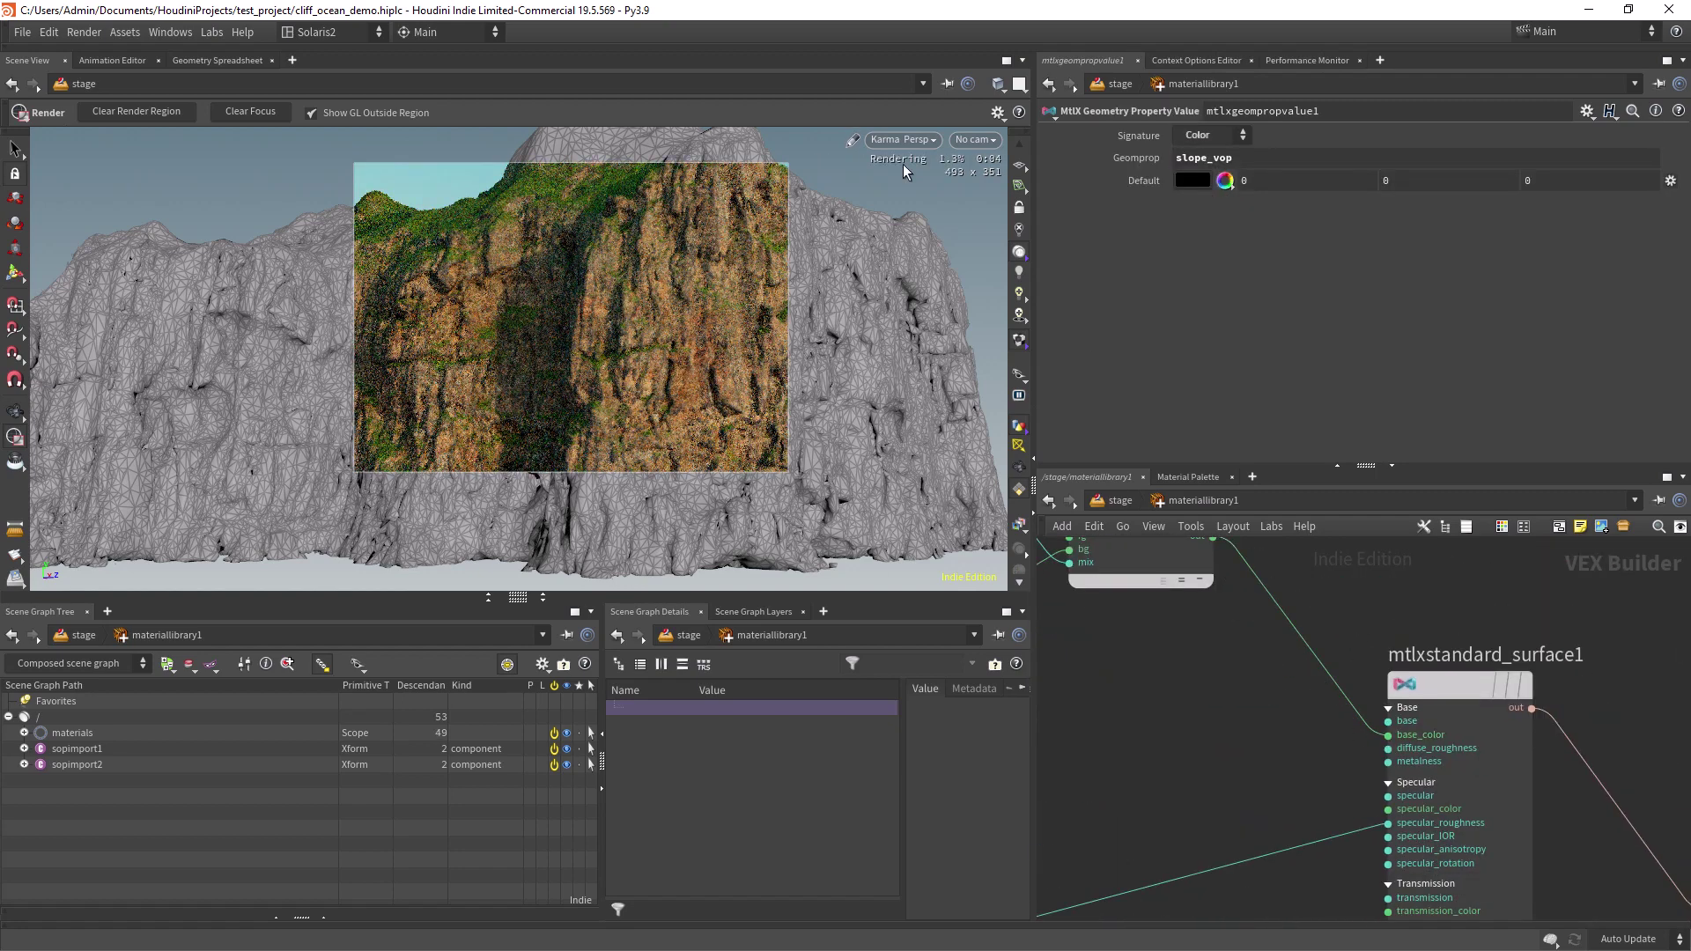
pyautogui.click(905, 141)
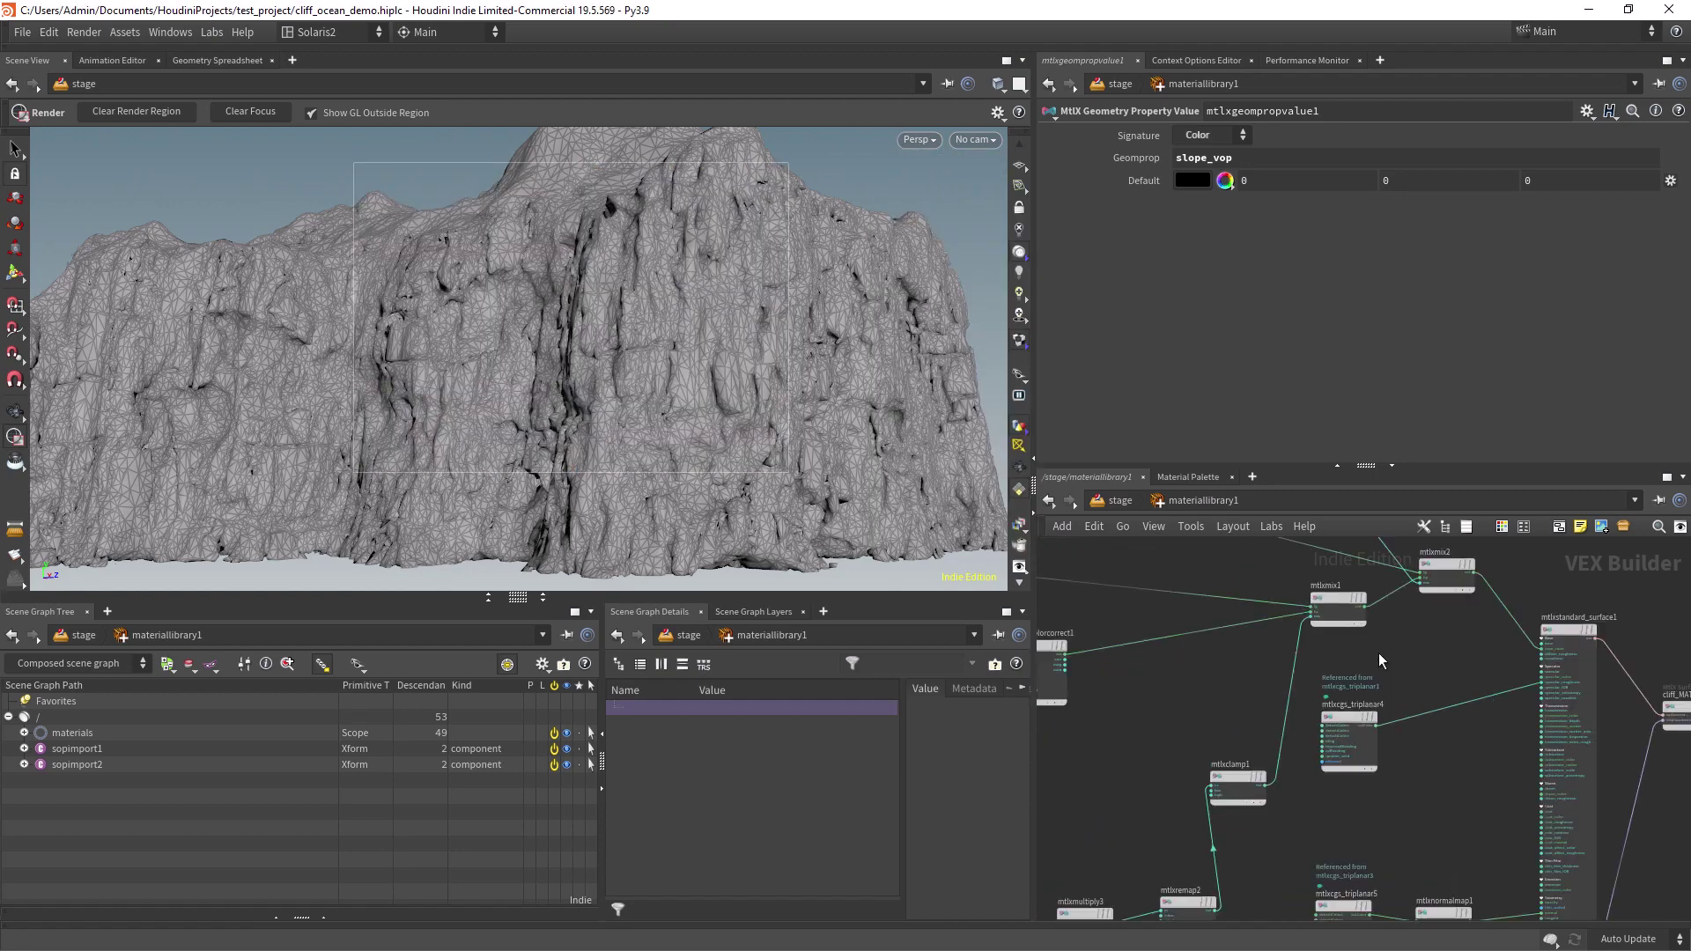
# - Inspect the roughness node mtlxcgs_triplanar4 and the normal map chain from mtlxcgs_triplanar5 to mtlxnormalmap1
pyautogui.click(1217, 136)
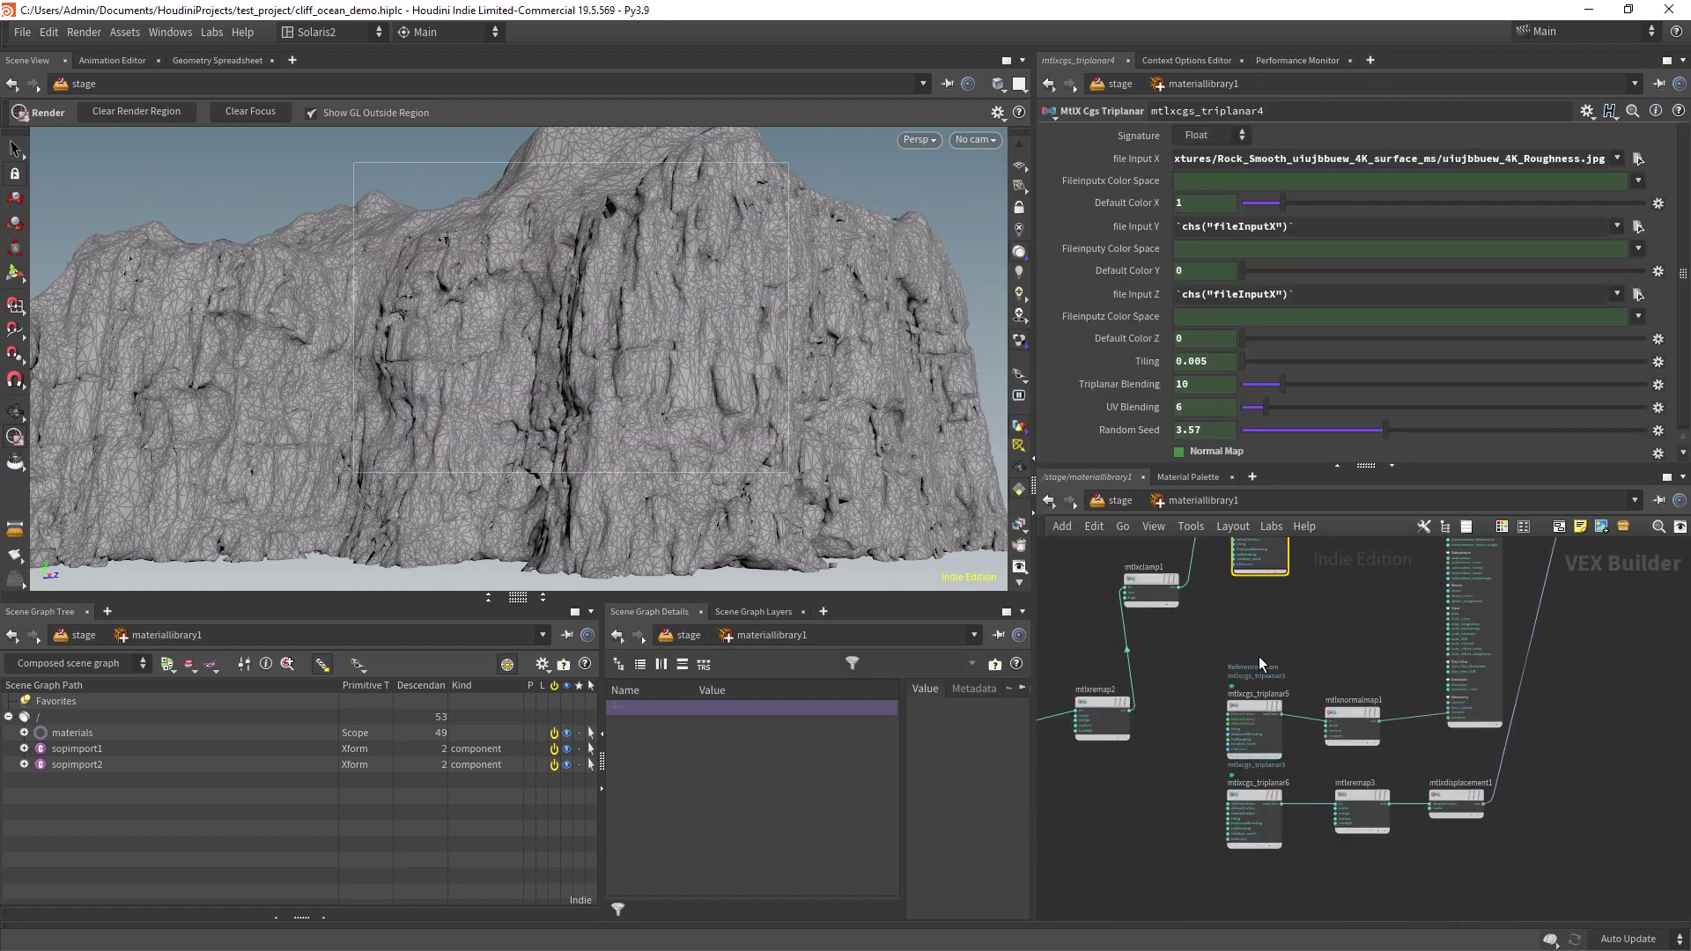
pyautogui.scroll(5, 1262, 664)
pyautogui.click(1261, 664)
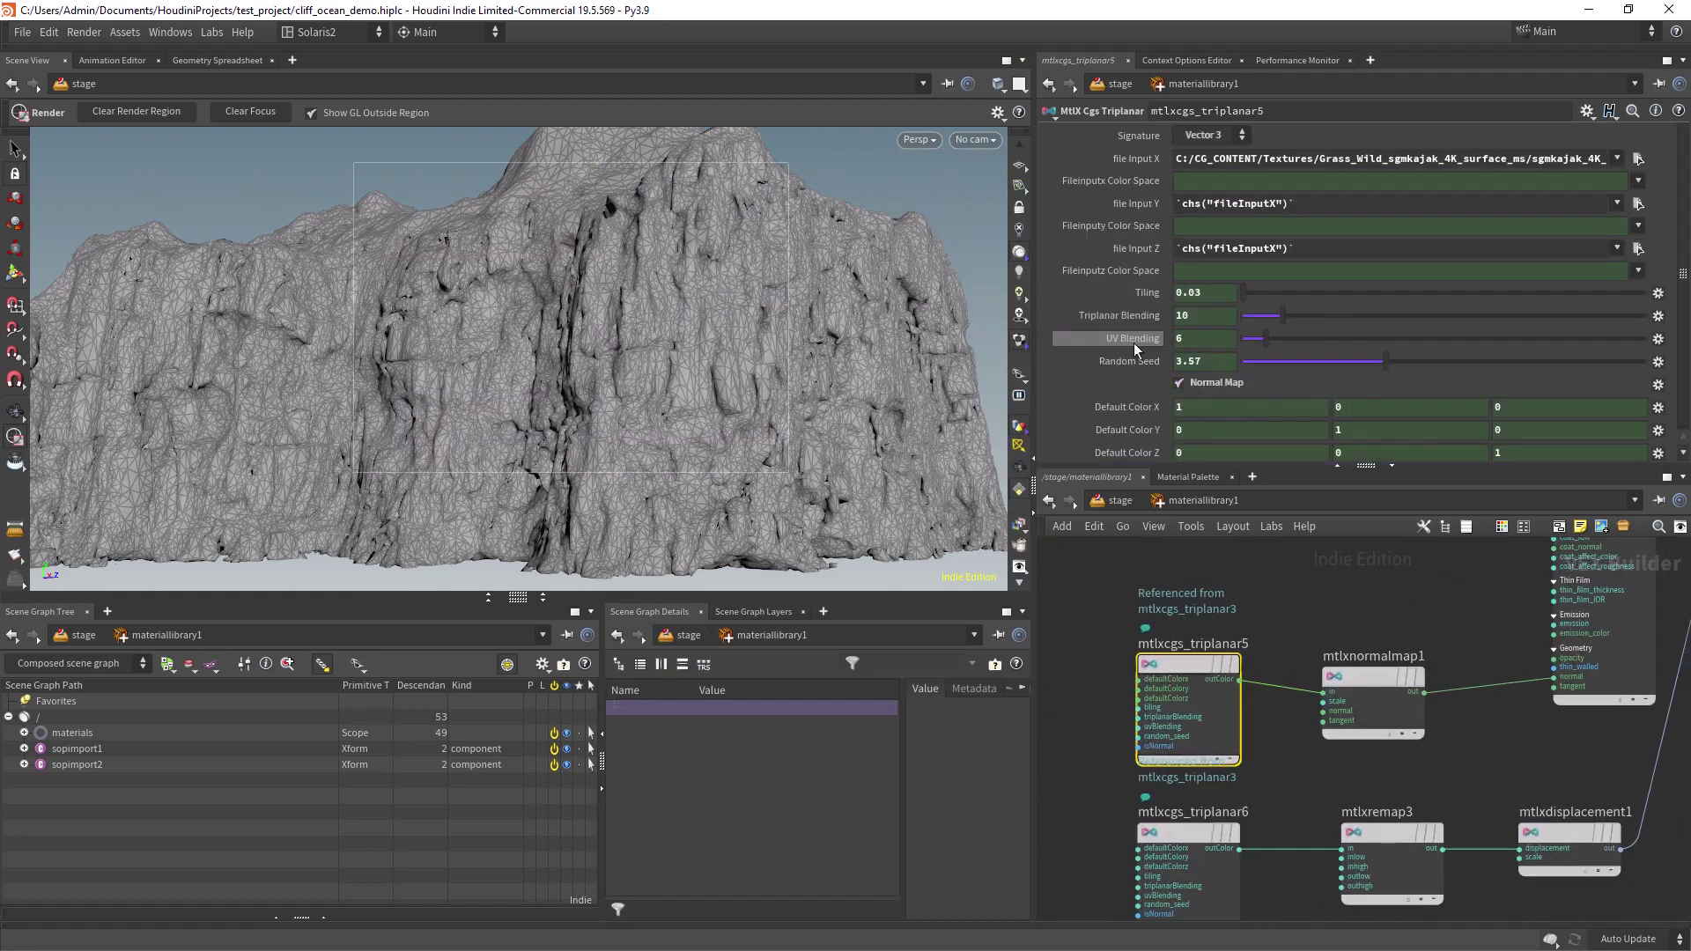
pyautogui.scroll(-3, 1272, 608)
pyautogui.moveTo(1272, 608); pyautogui.dragTo(1210, 601, button='middle')
pyautogui.click(1249, 659)
# - Inspect the displacement chain from mtlxcgs_triplanar6 through mtlxremap3 to mtlxdisplacement1
pyautogui.moveTo(1196, 741); pyautogui.dragTo(1189, 694, button='middle')
pyautogui.click(1117, 742)
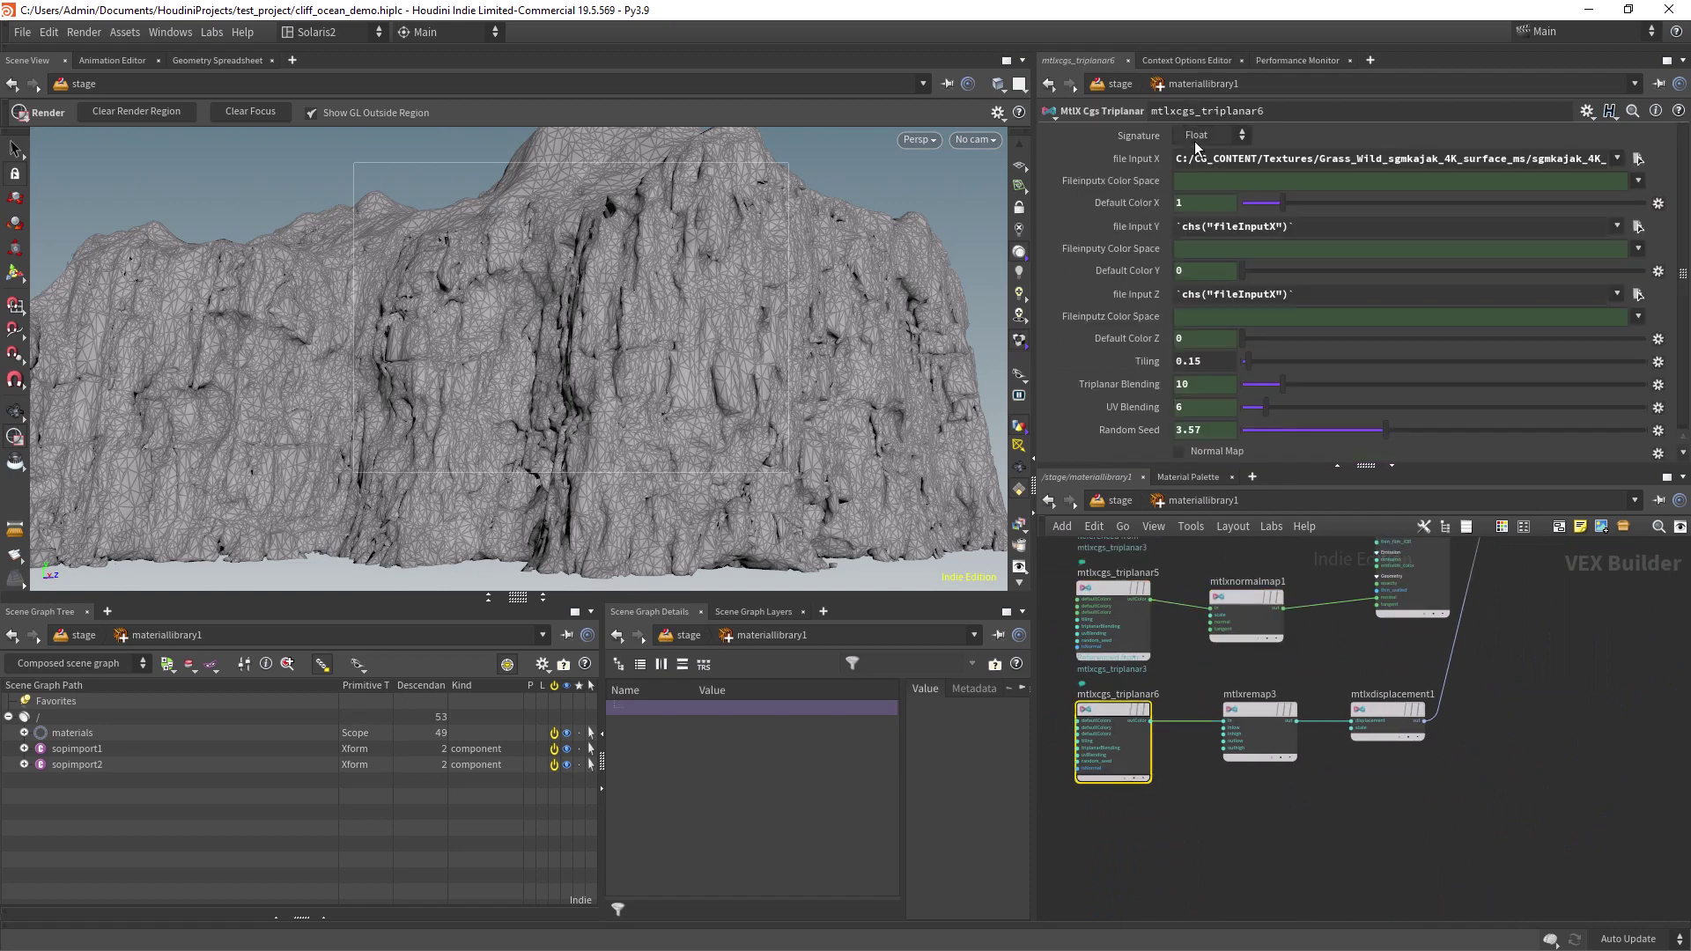
pyautogui.click(1389, 712)
pyautogui.click(1265, 710)
pyautogui.click(1389, 711)
pyautogui.moveTo(1540, 657); pyautogui.dragTo(1356, 898, button='middle')
pyautogui.scroll(-1, 1242, 648)
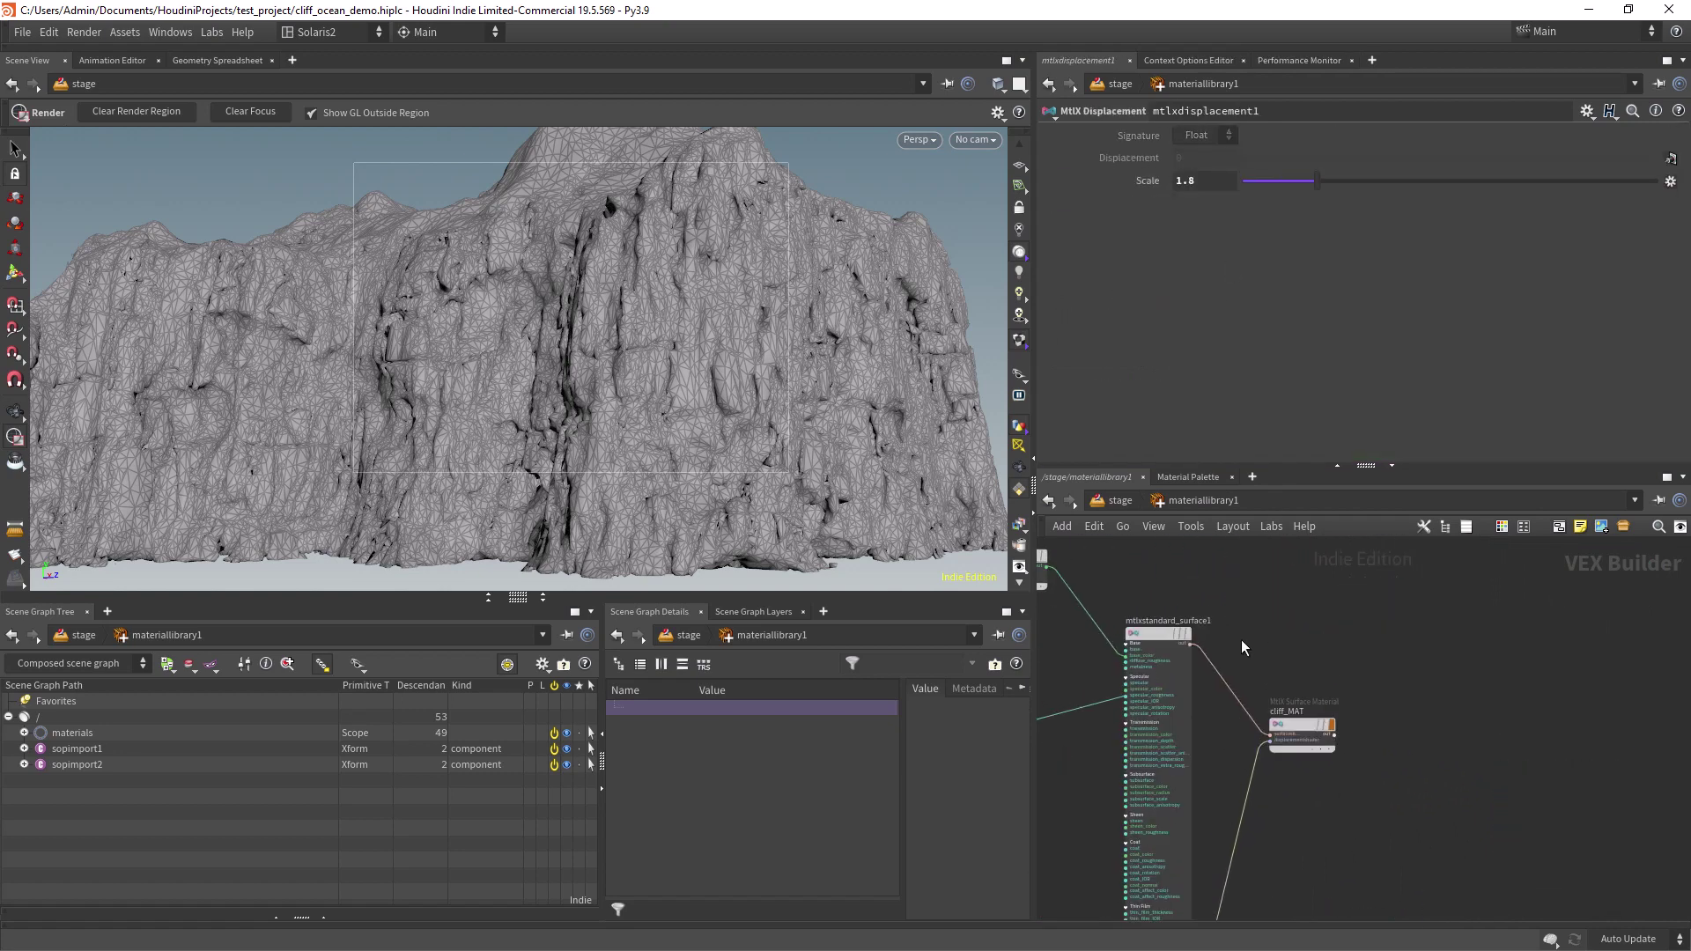
# - Return to the stage and compare the two cliff render snapshots in the render gallery
pyautogui.moveTo(1244, 647); pyautogui.dragTo(1321, 687, button='middle')
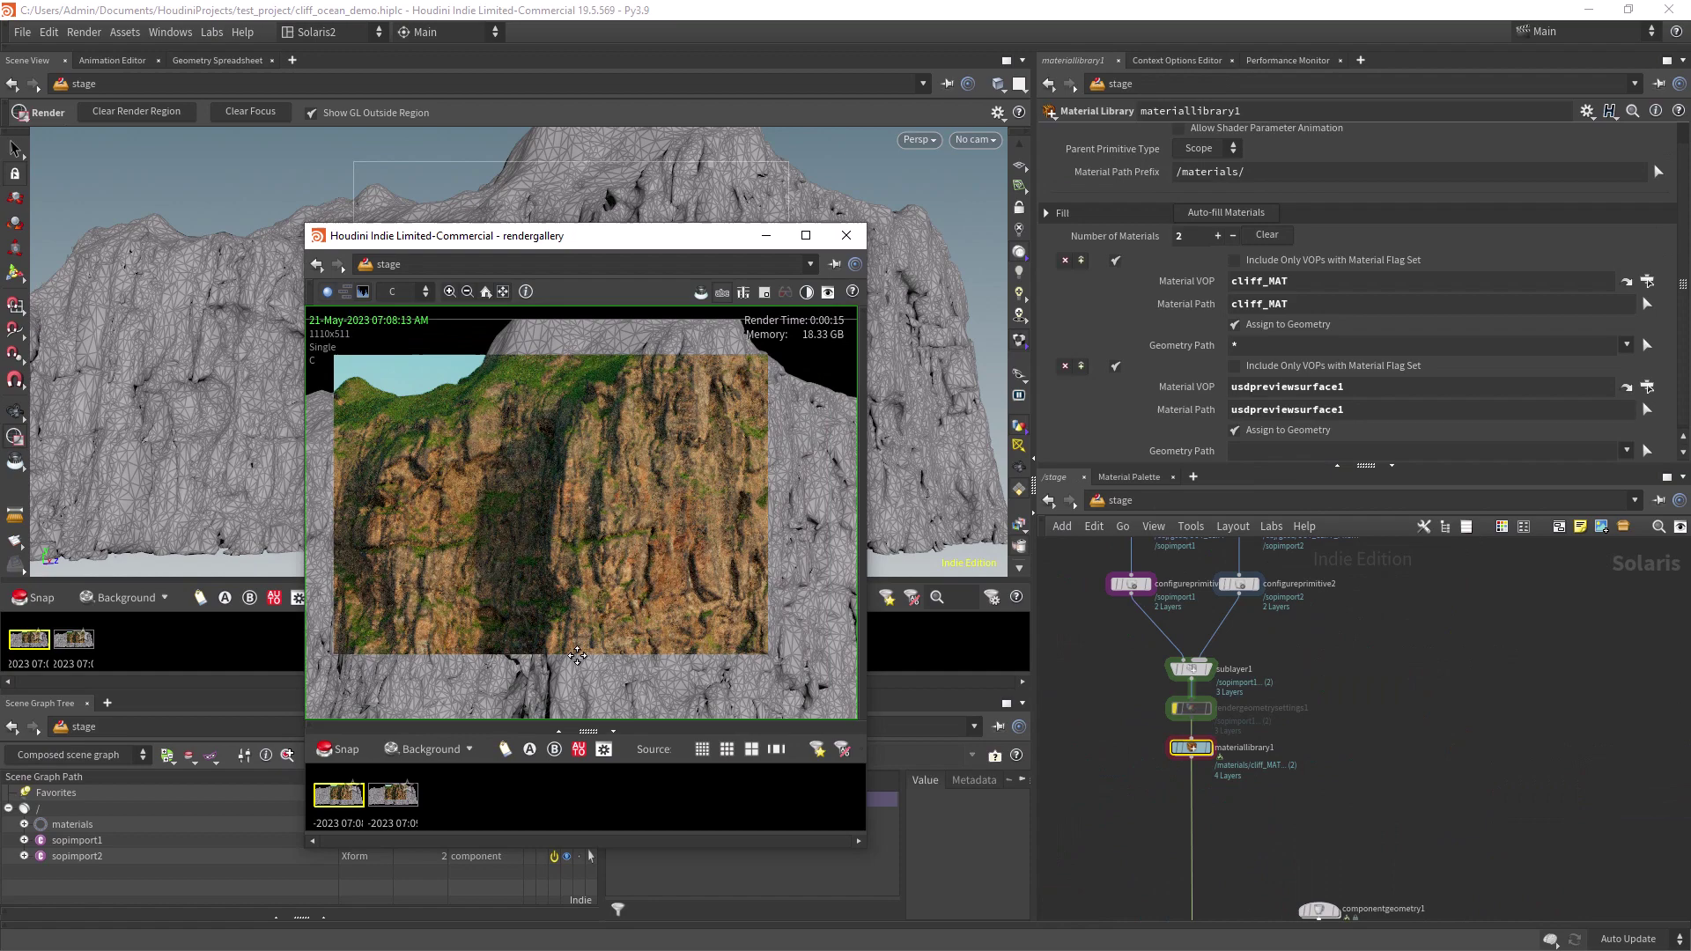
pyautogui.click(393, 797)
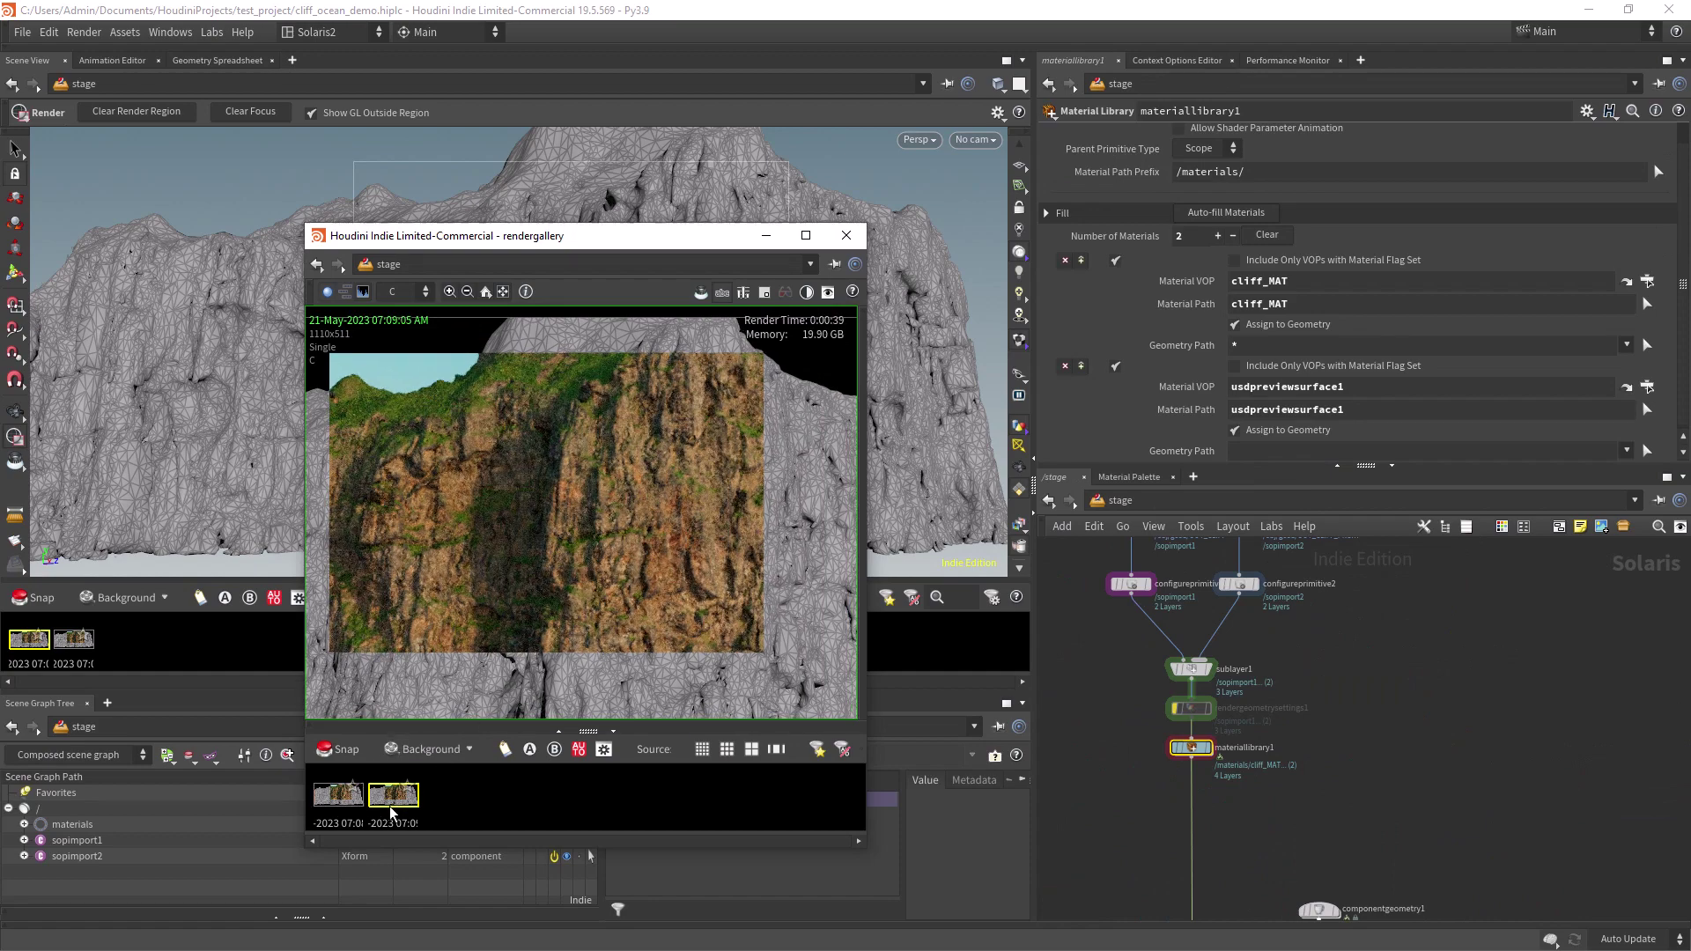